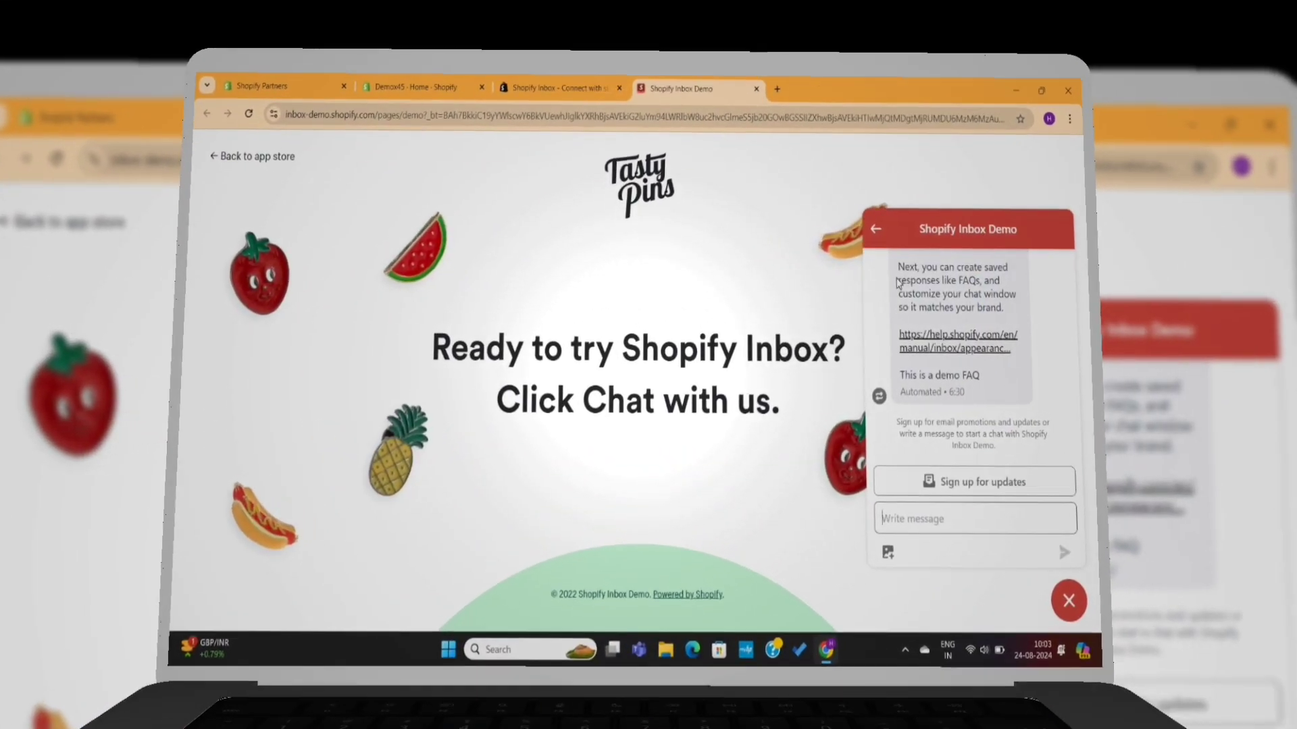
# Step: Return the demo chat to its home view and scroll through its Instant answers
pyautogui.click(875, 229)
pyautogui.scroll(-2, 961, 486)
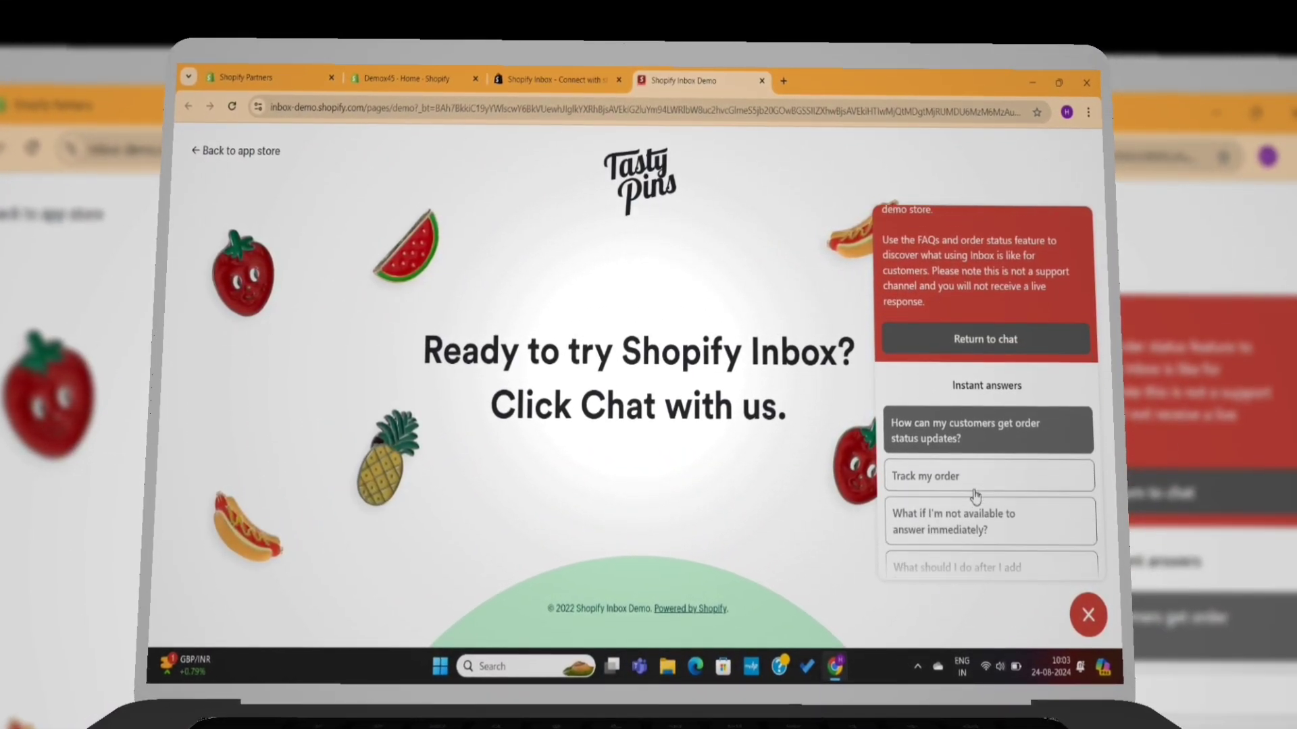
pyautogui.scroll(-3, 974, 496)
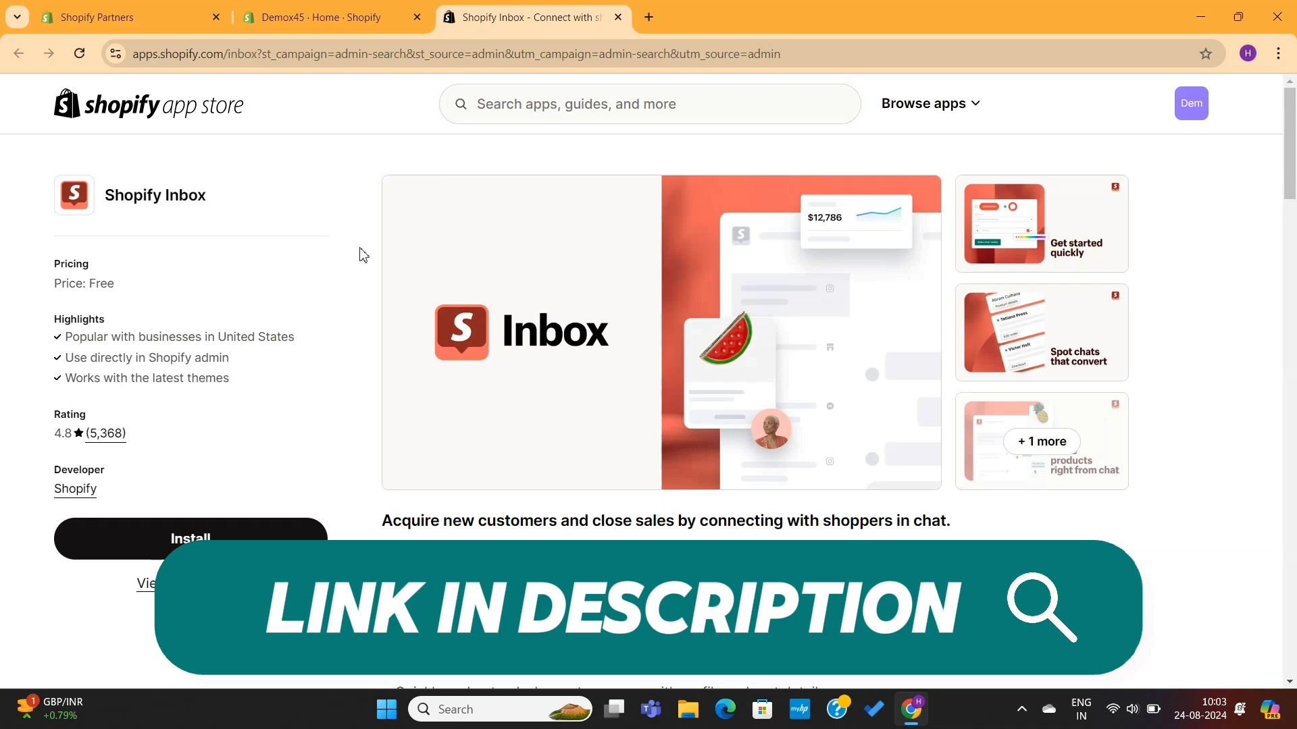
# Step: Try the demo store's Chat window, close it, and return to the Shopify Inbox listing tab
pyautogui.scroll(-4, 331, 304)
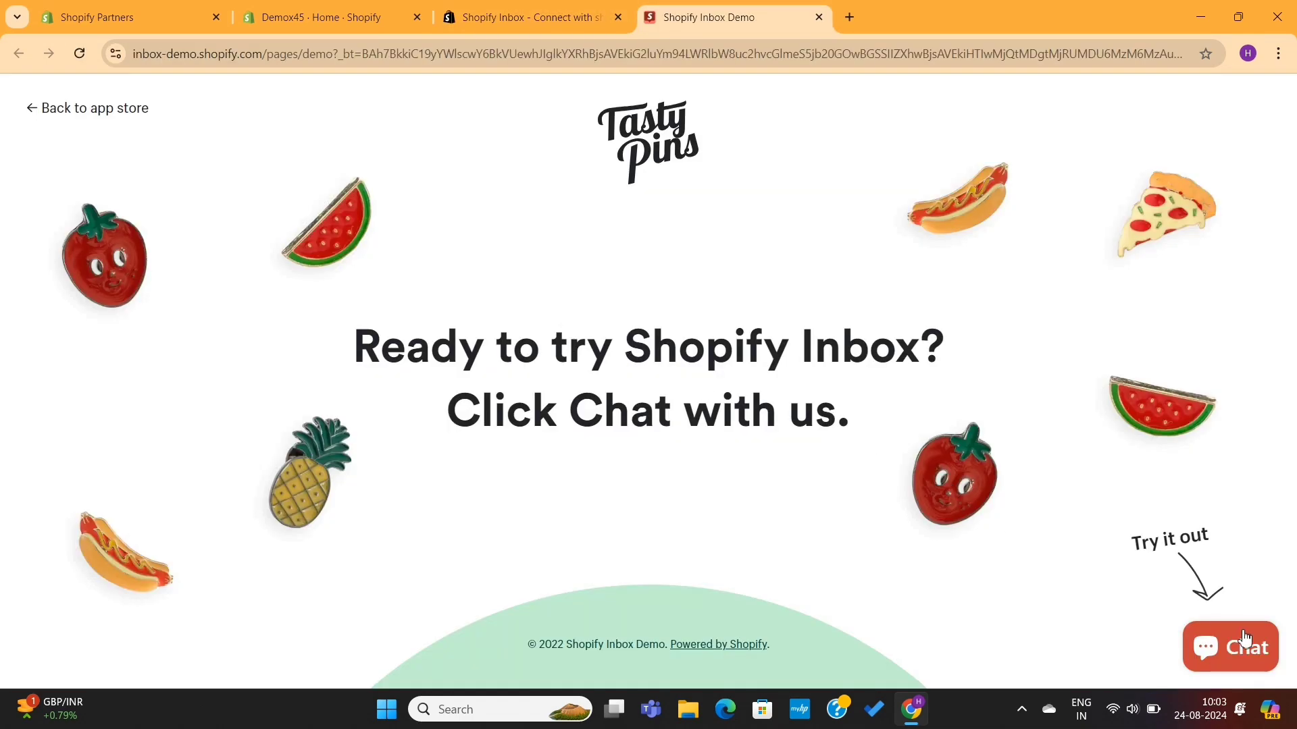
pyautogui.click(1246, 637)
pyautogui.press('Escape')
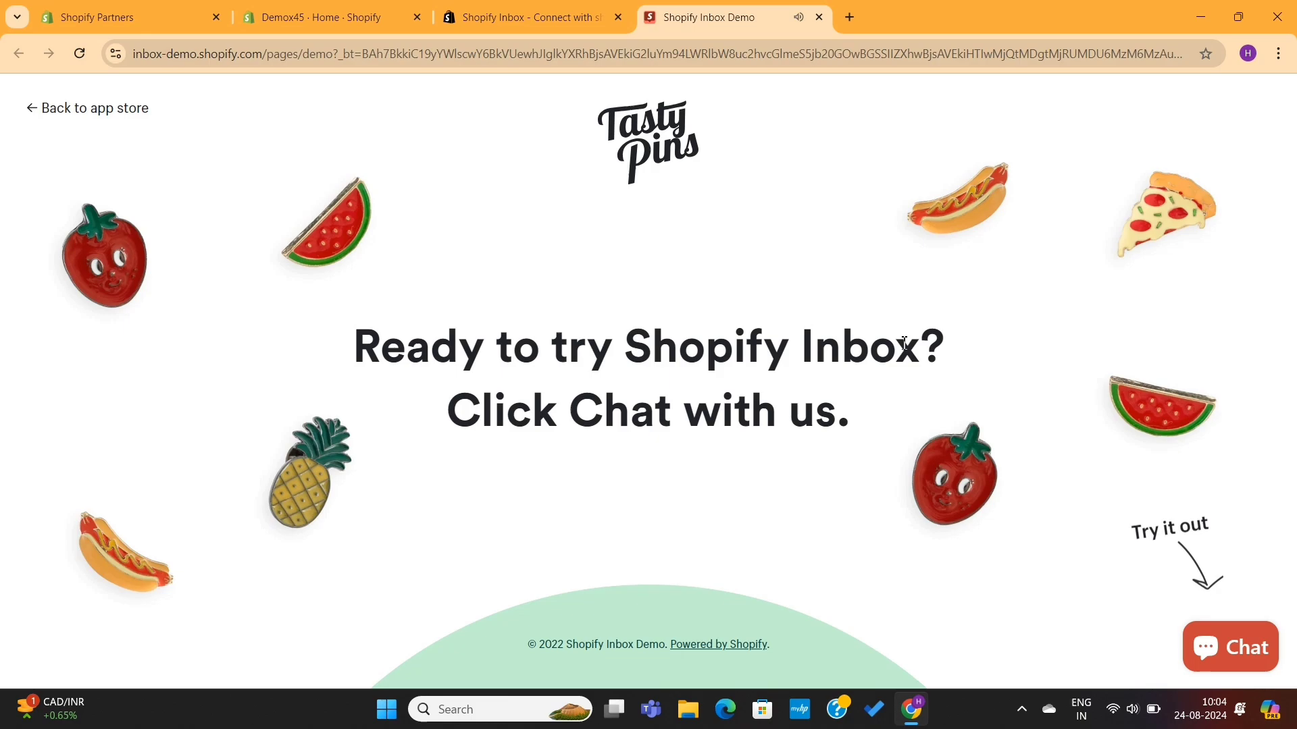
pyautogui.click(532, 12)
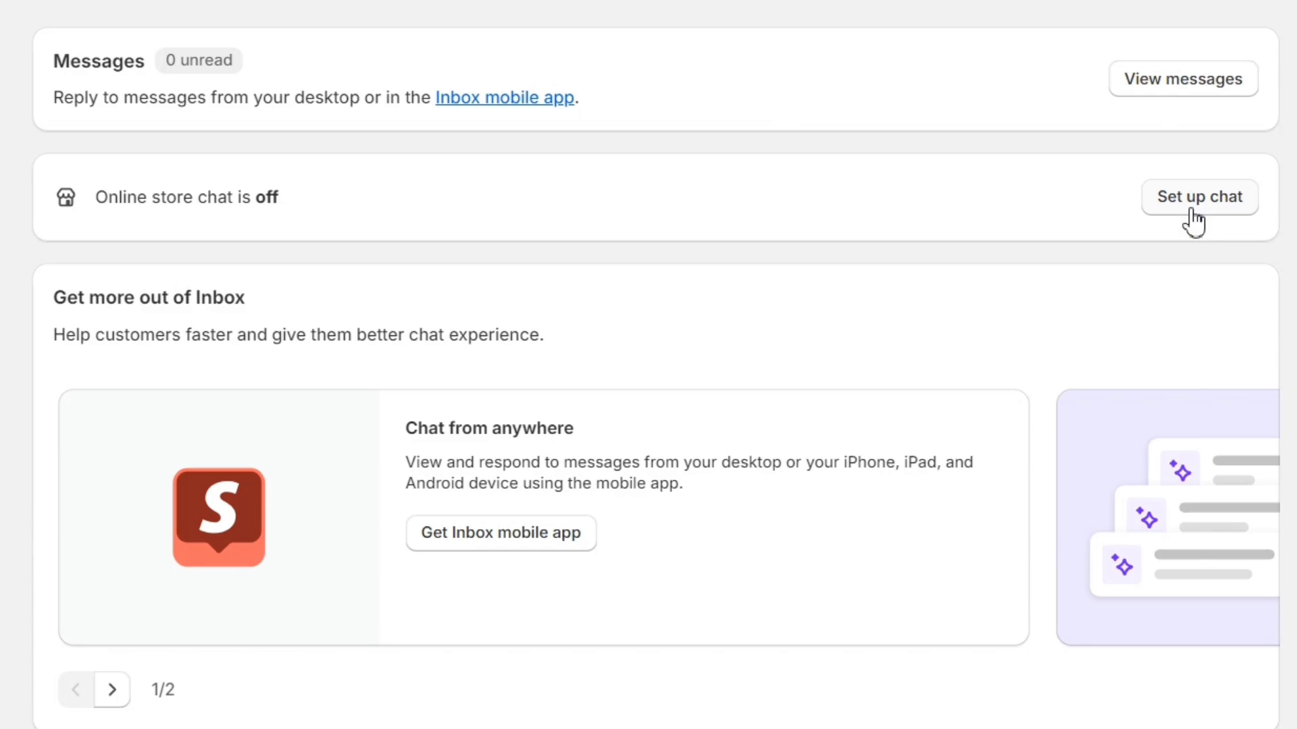
# Step: Use Set up chat to enable the Online store chat app embed in the theme editor
pyautogui.click(1192, 210)
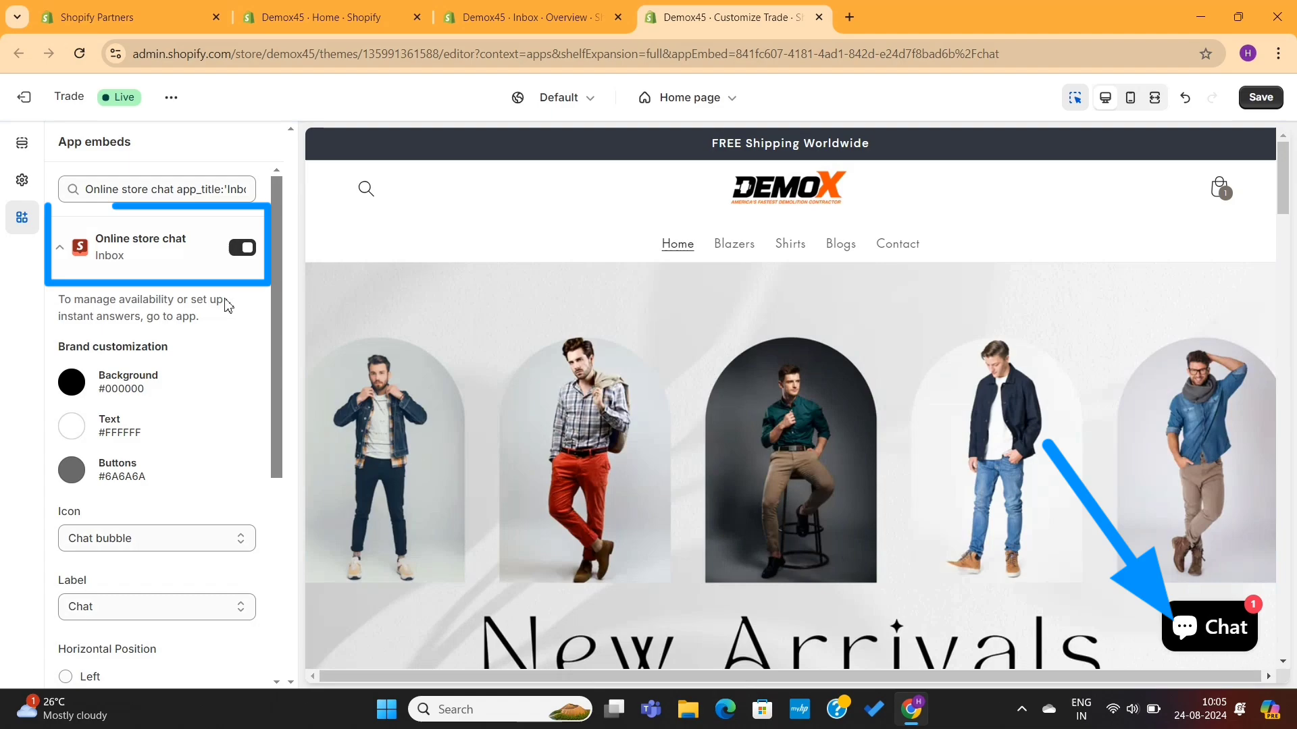
pyautogui.scroll(-2, 182, 298)
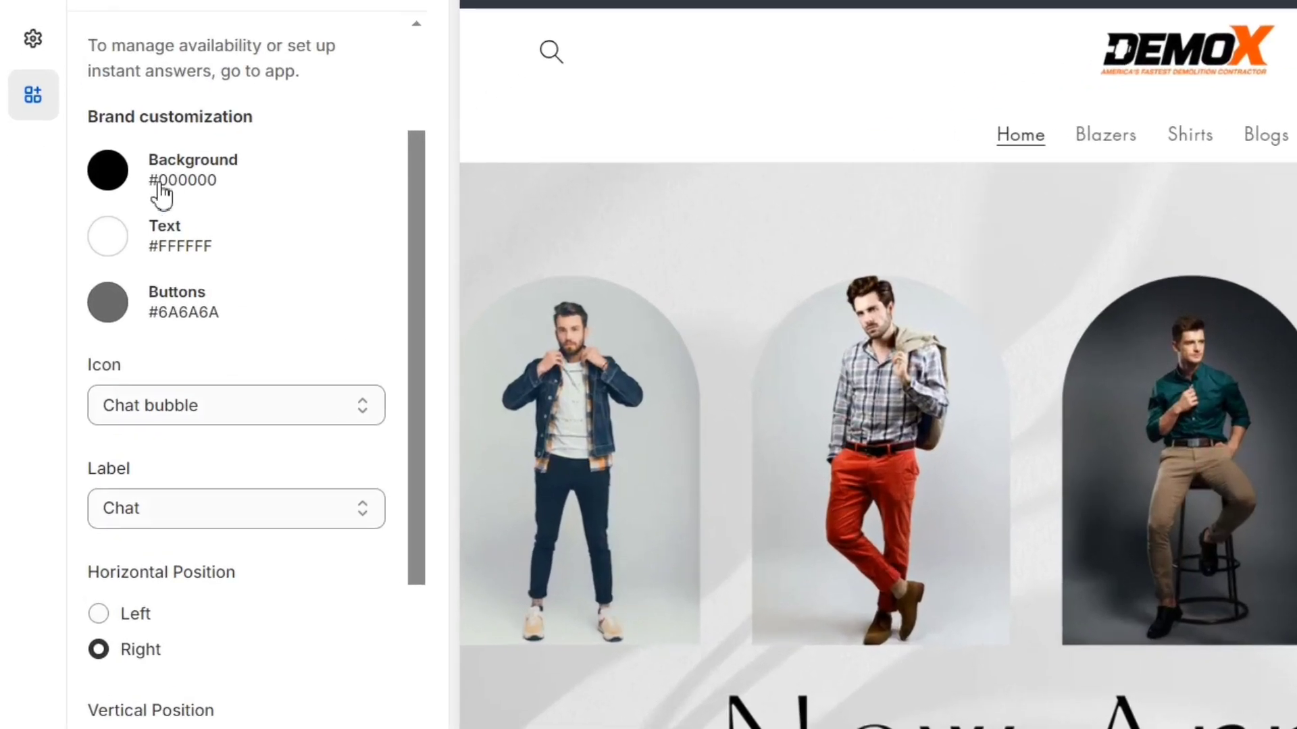
# Step: Set the chat Background colour to #FF0000 and the Buttons colour to #38EEE2
pyautogui.click(110, 172)
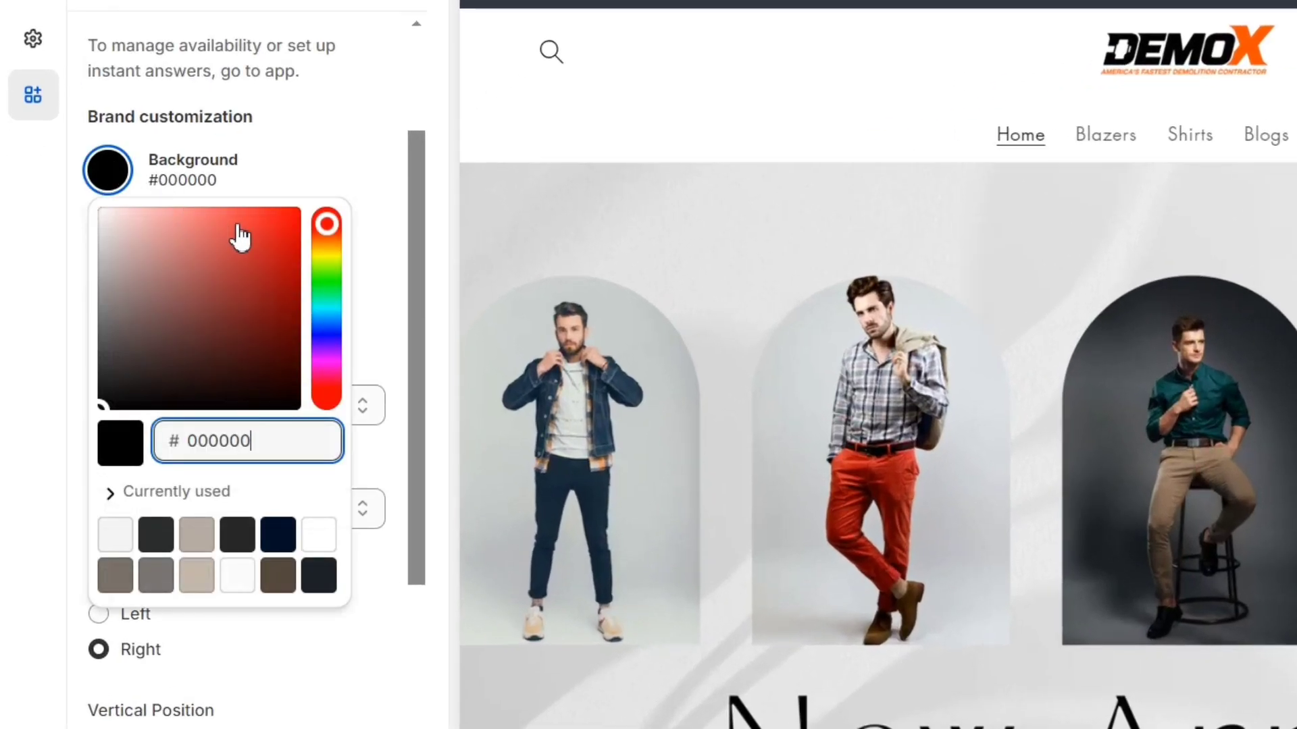
pyautogui.moveTo(239, 226); pyautogui.dragTo(308, 209)
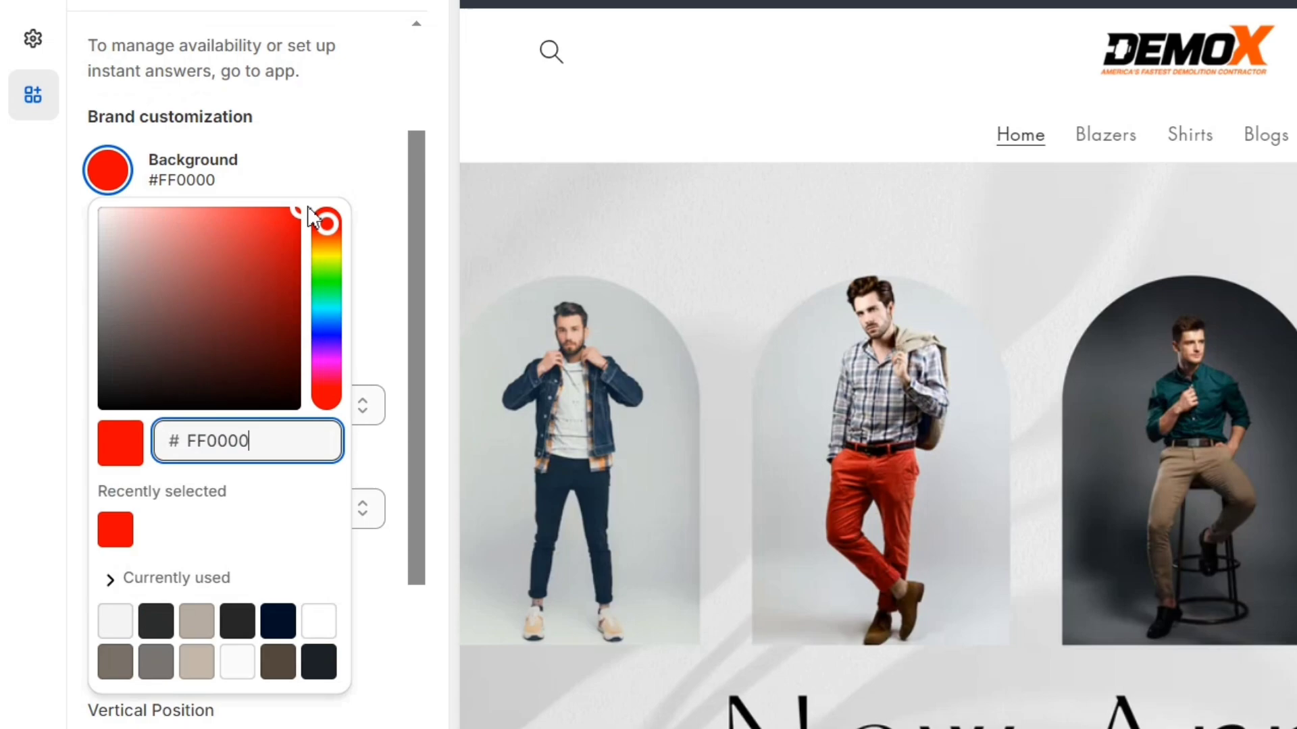
pyautogui.click(331, 152)
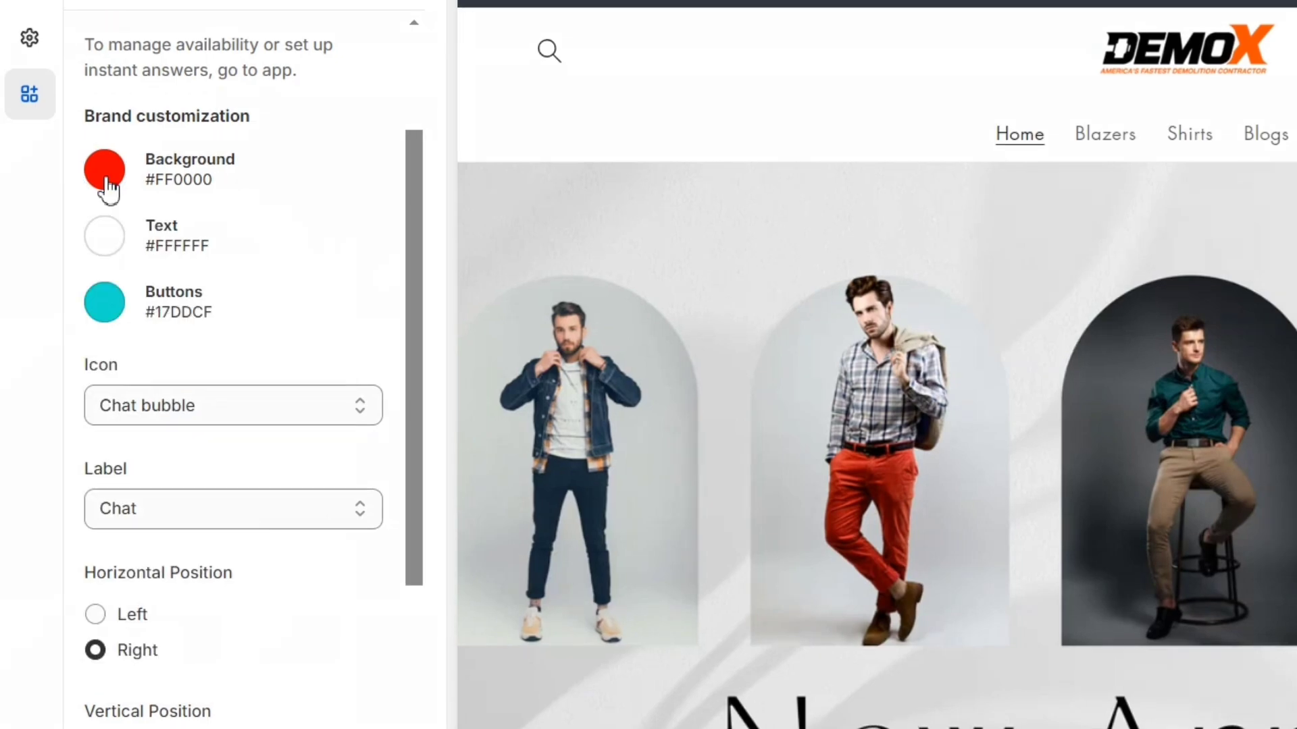
pyautogui.click(108, 308)
pyautogui.click(254, 359)
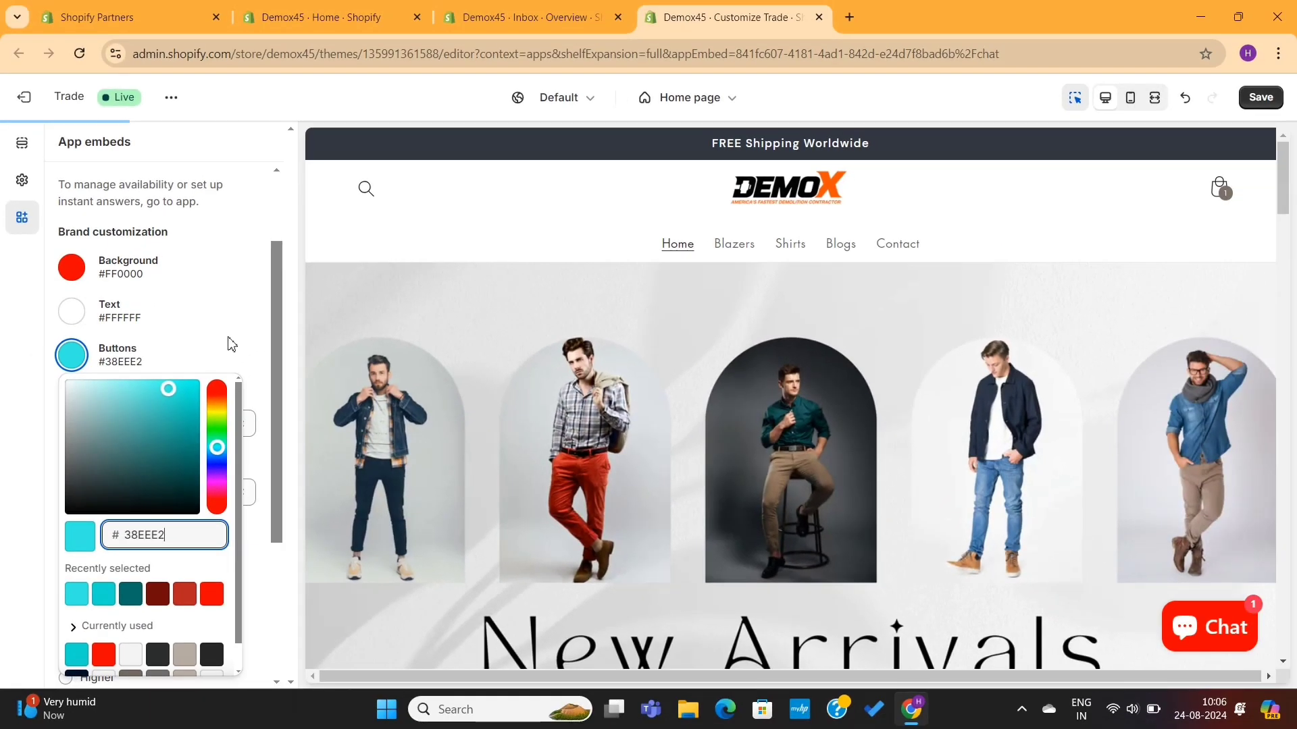
pyautogui.click(1061, 583)
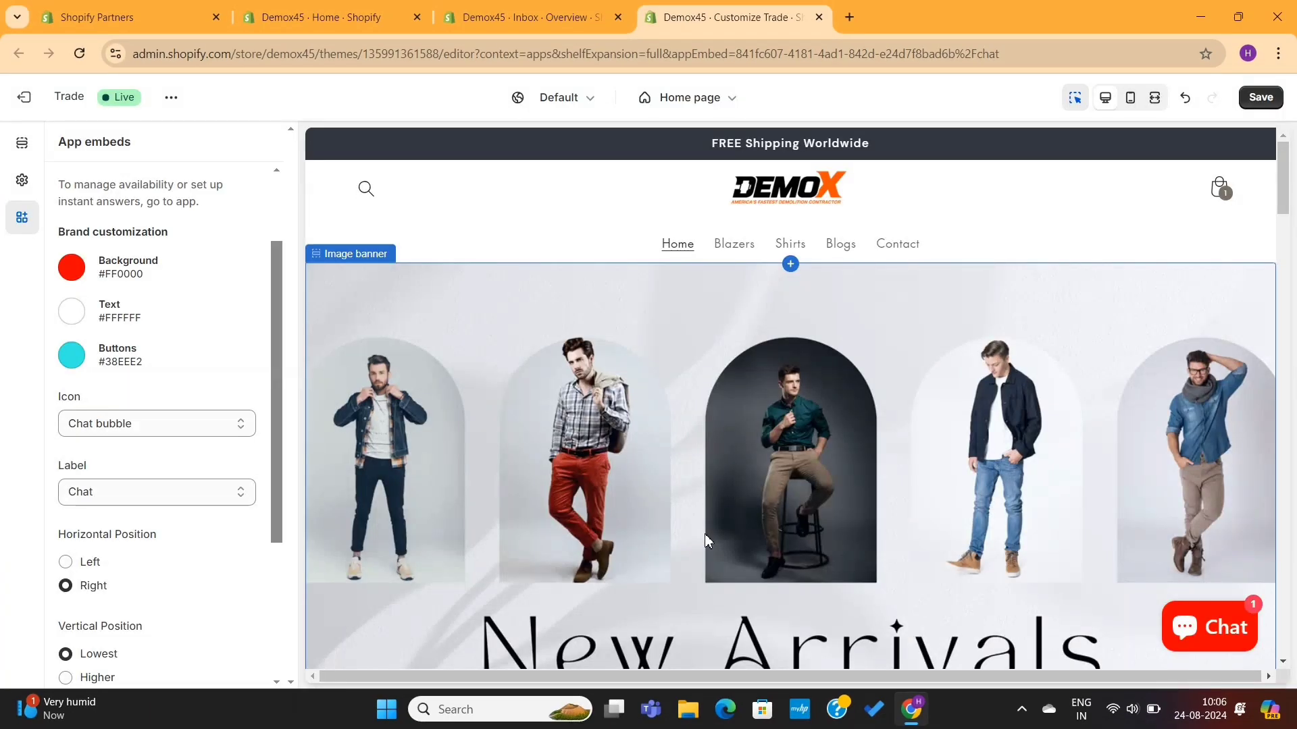
# Step: Give the chat launcher the Hand wave icon, the label Contact, and Left horizontal position
pyautogui.click(1204, 624)
pyautogui.scroll(-1, 1108, 468)
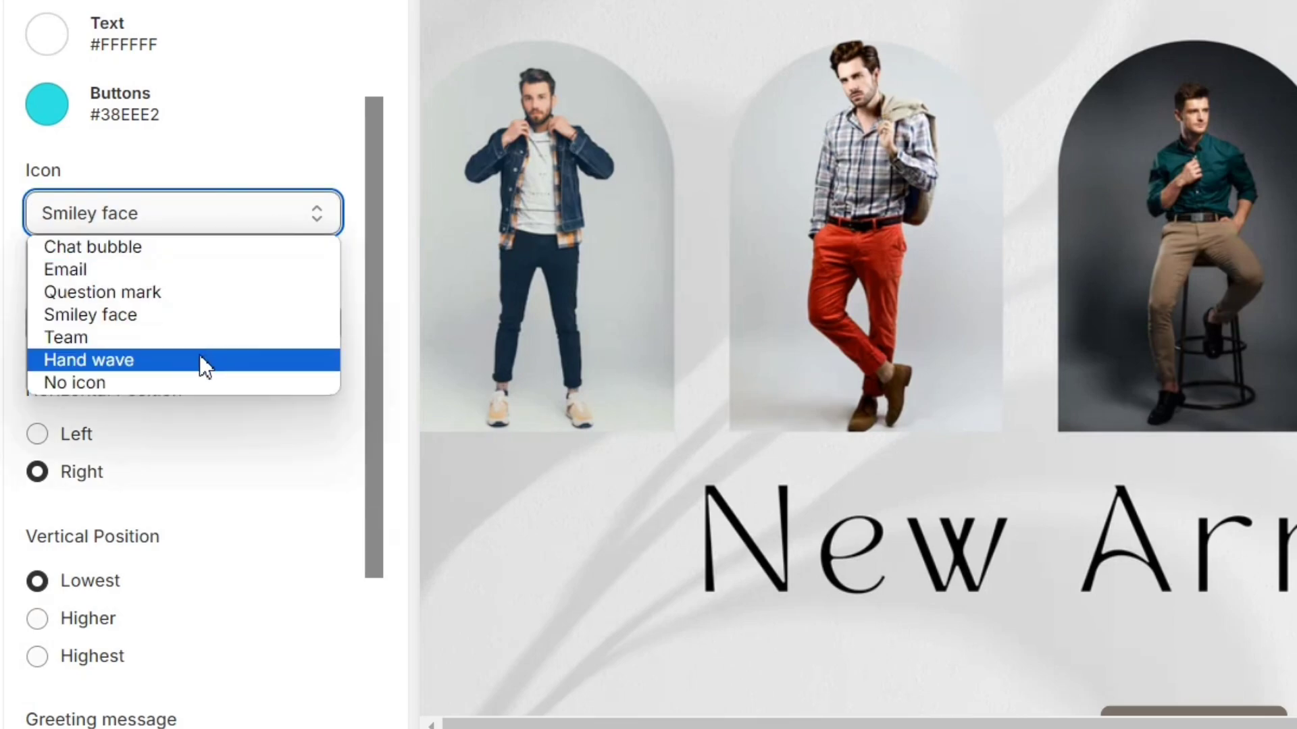
pyautogui.click(200, 360)
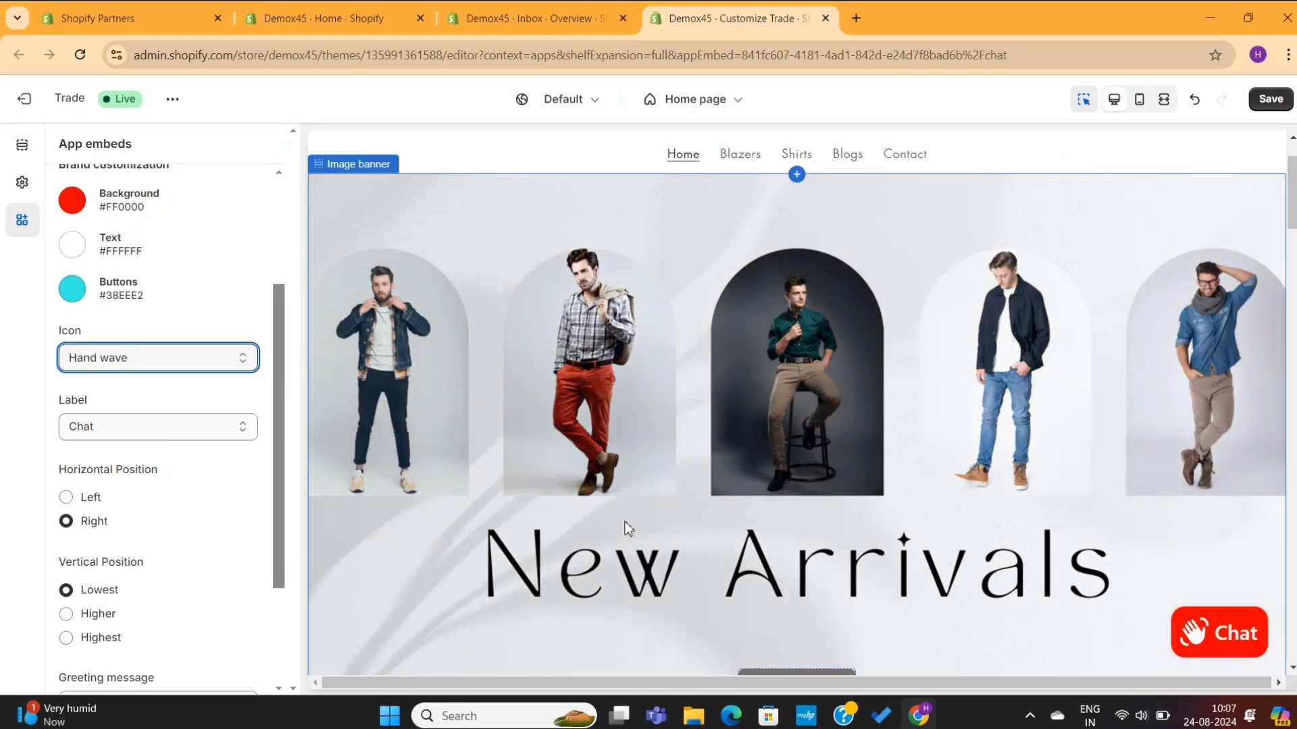
pyautogui.click(161, 427)
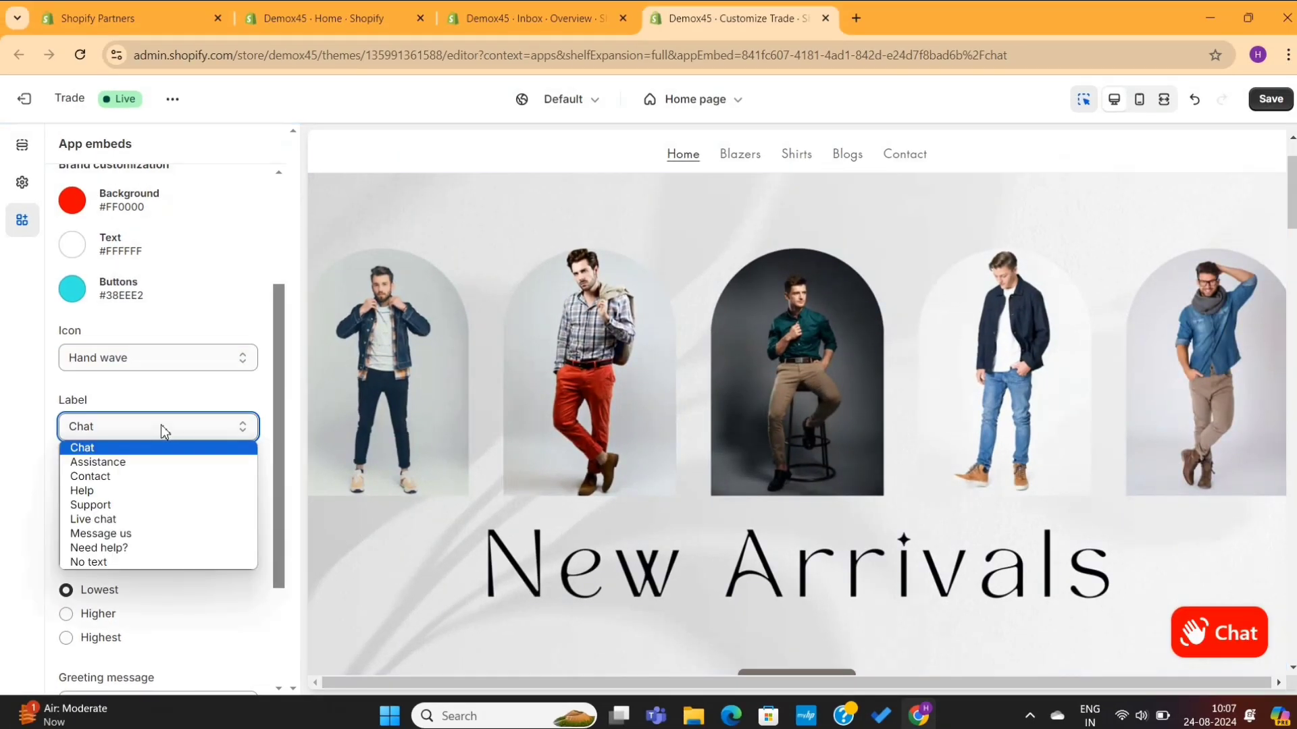
pyautogui.click(133, 477)
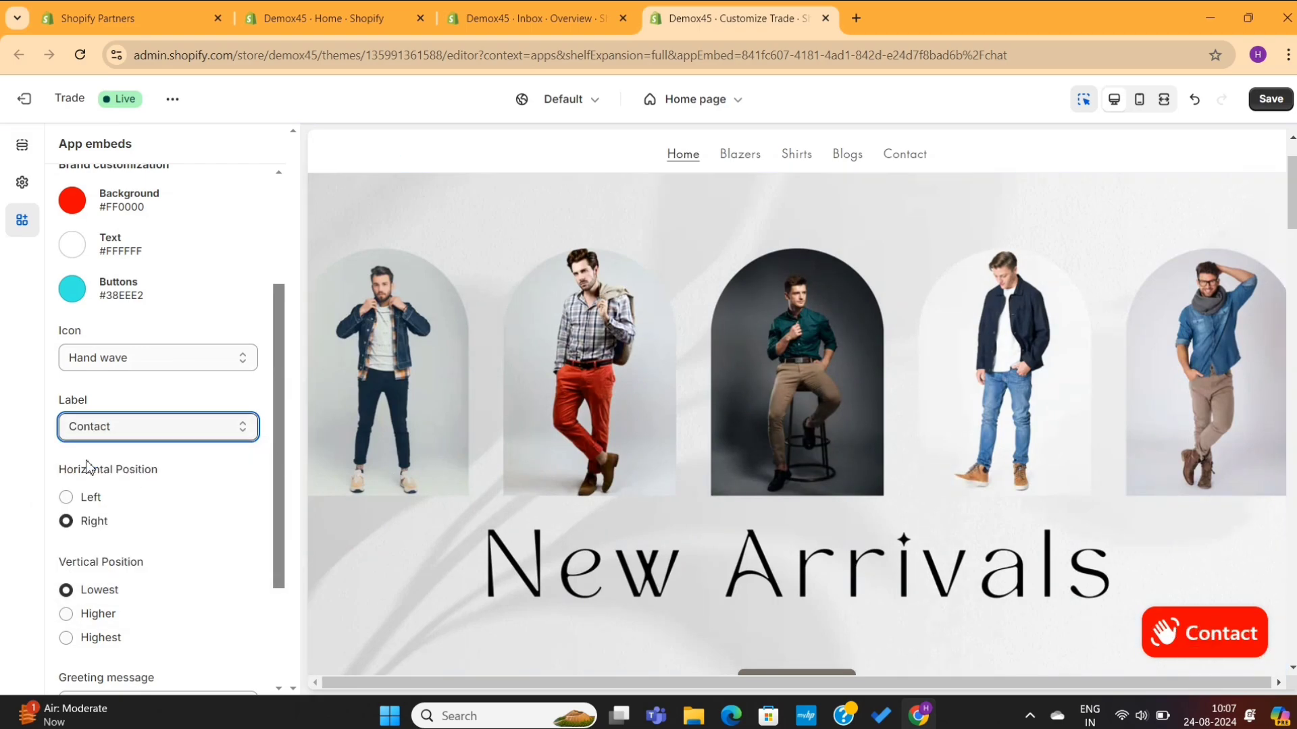
pyautogui.click(70, 503)
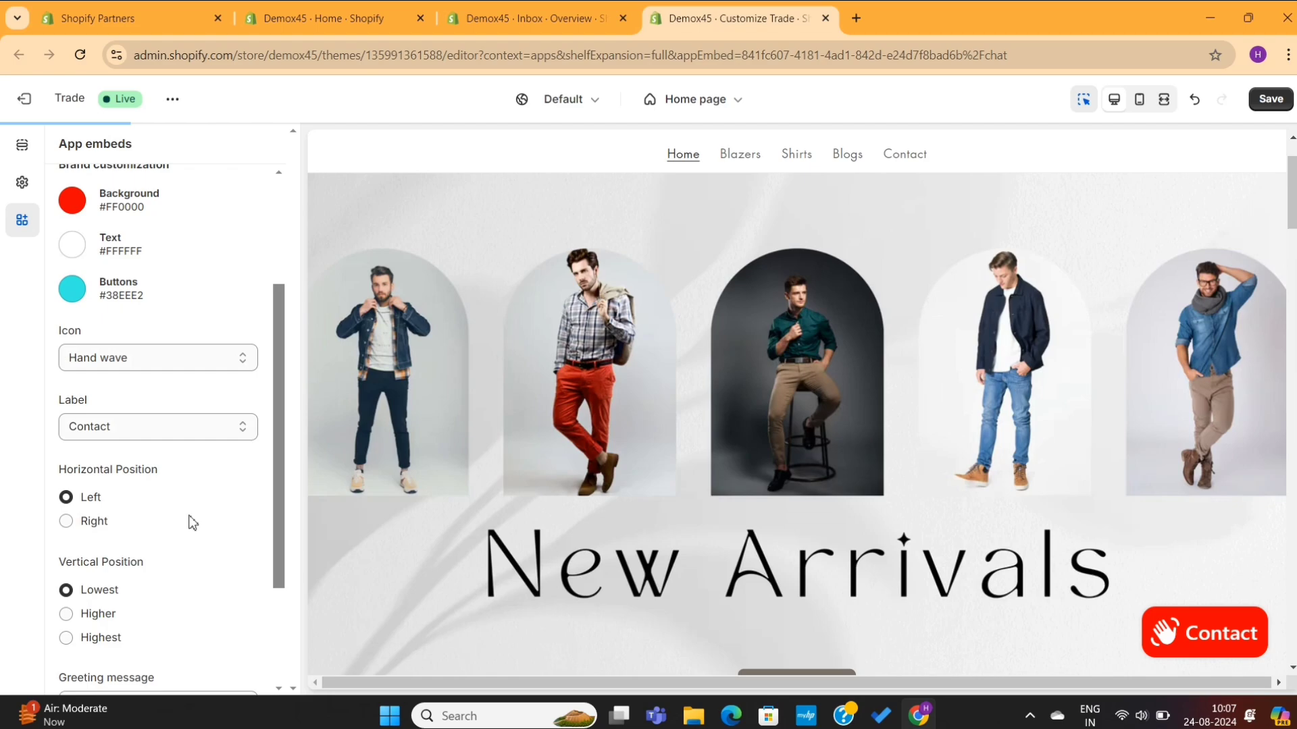
pyautogui.scroll(-3, 161, 524)
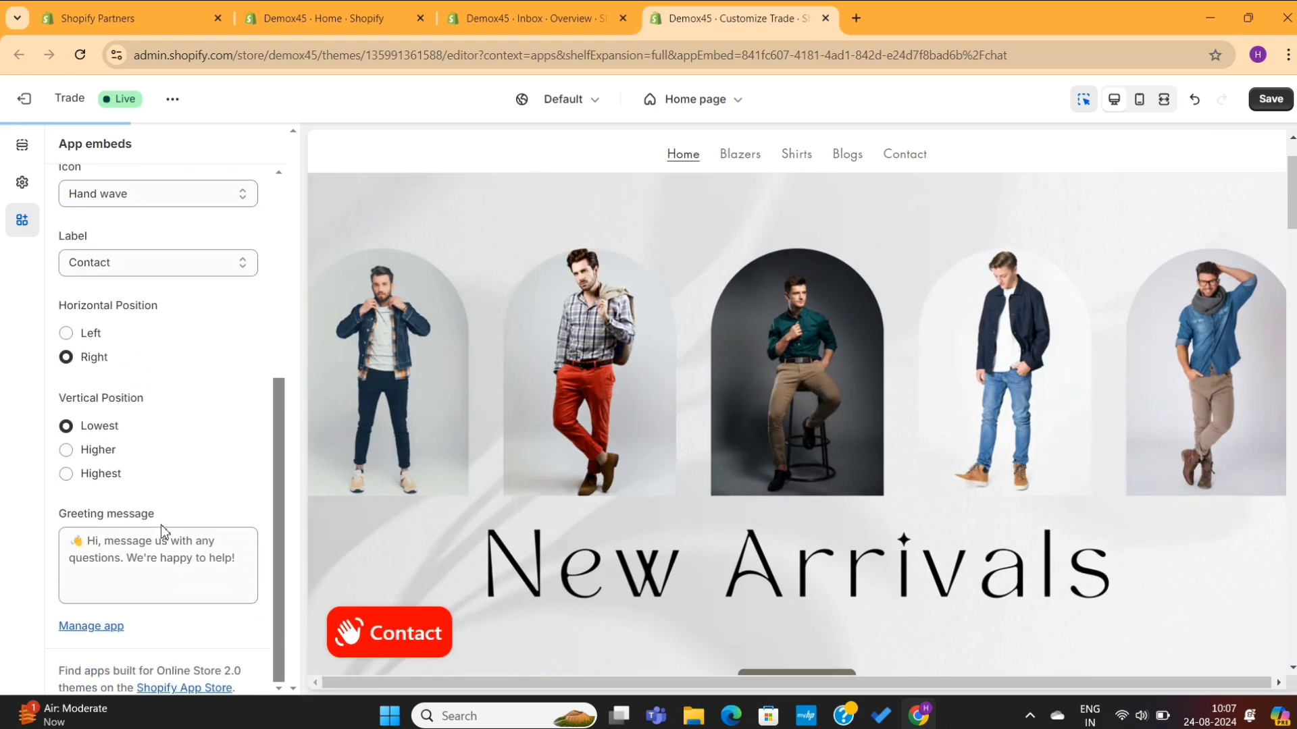
# Step: Enter the greeting 'Welcome to our store, let us know if you need any help' and save
pyautogui.click(106, 552)
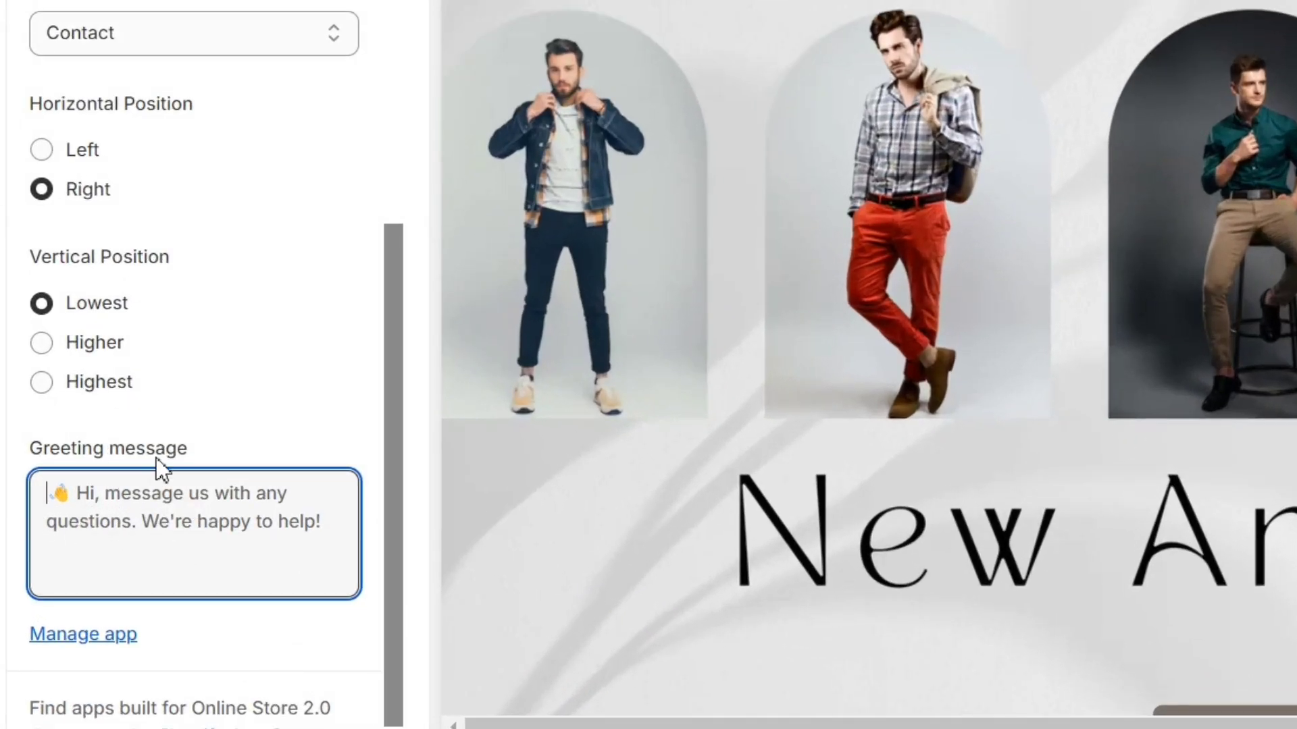
pyautogui.write('Welcome to our store, let us know')
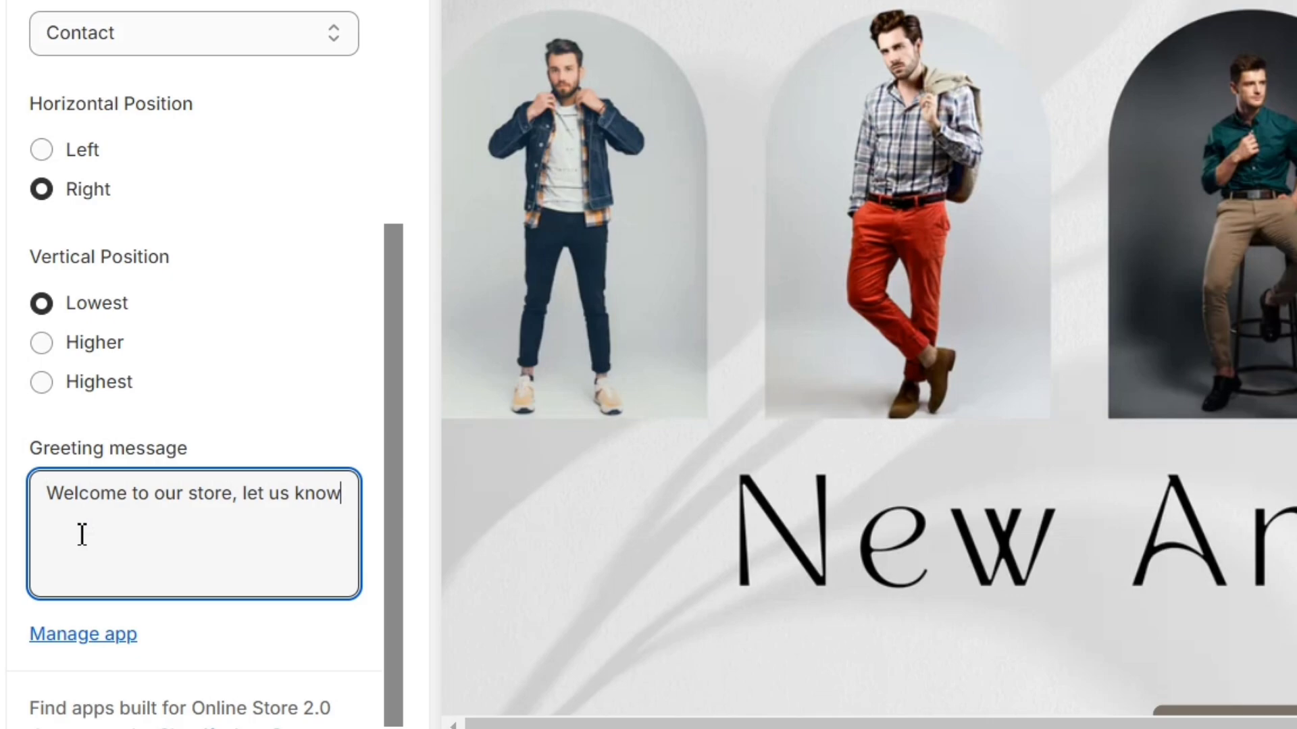
pyautogui.write(' if you need any help')
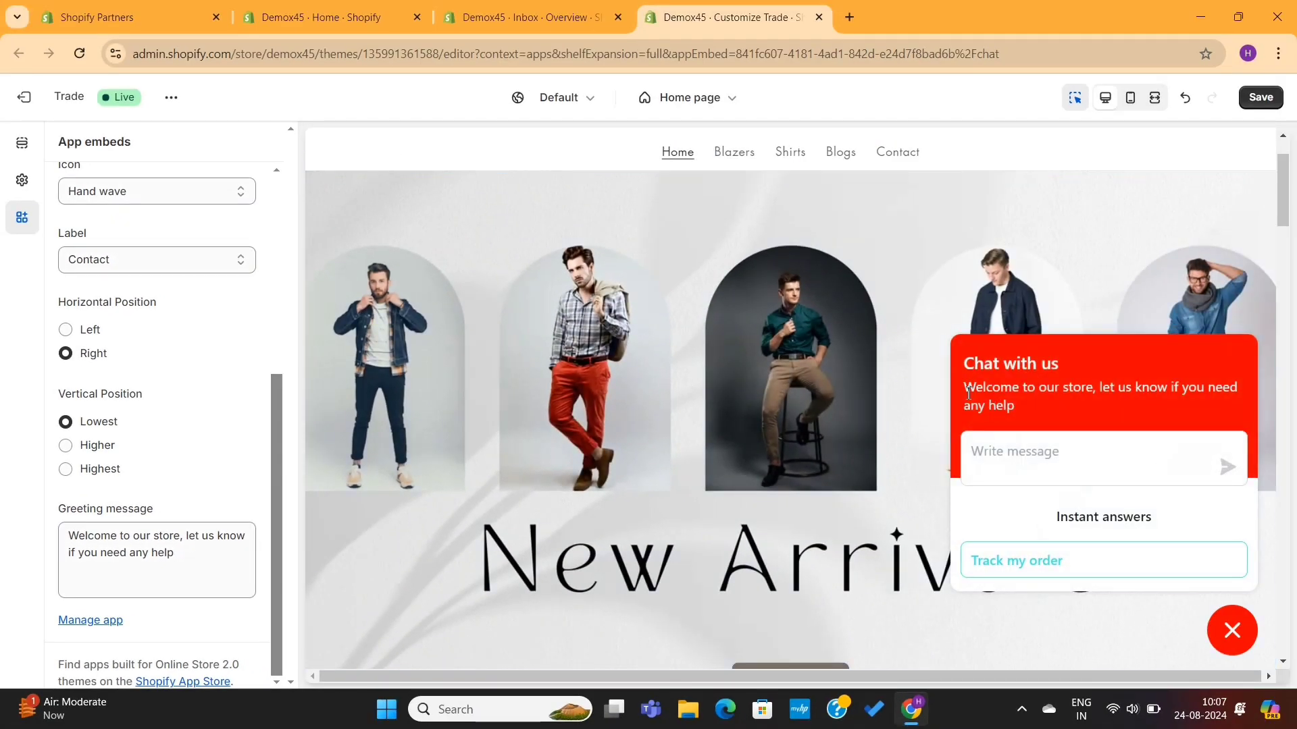
pyautogui.tripleClick(981, 392)
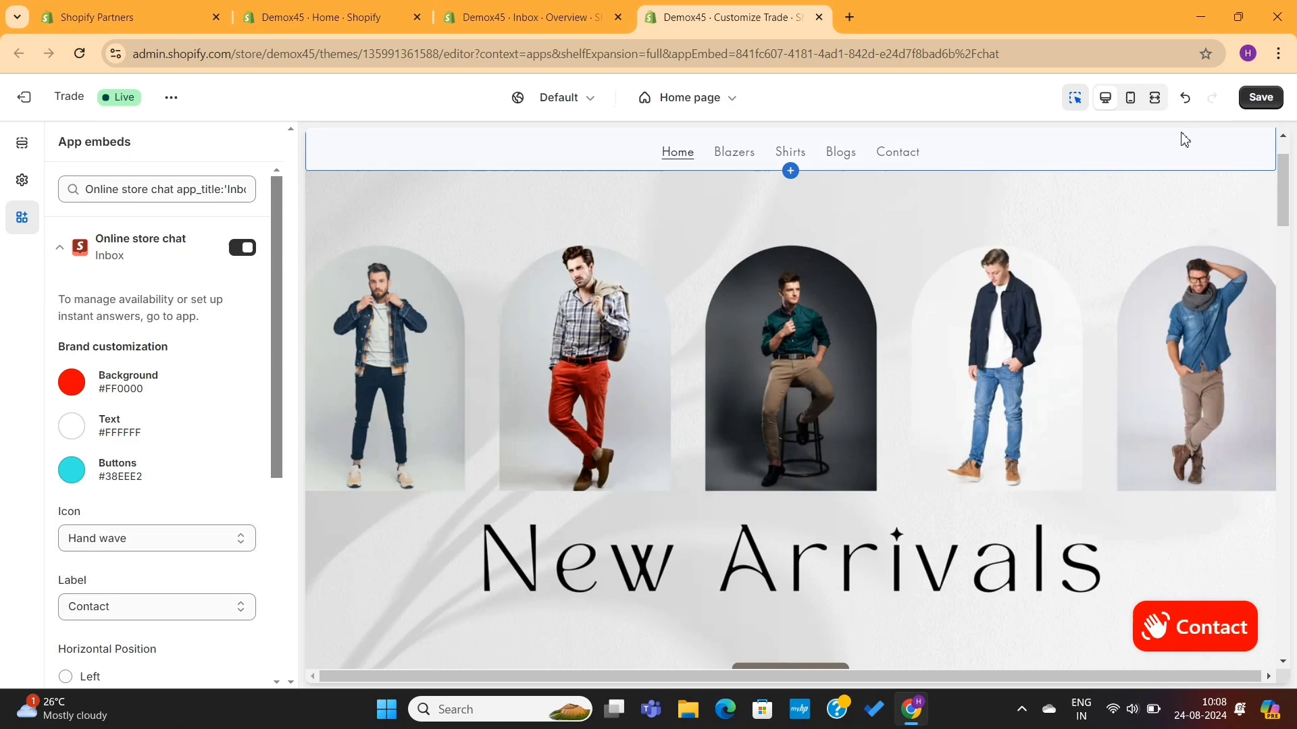
pyautogui.click(1260, 105)
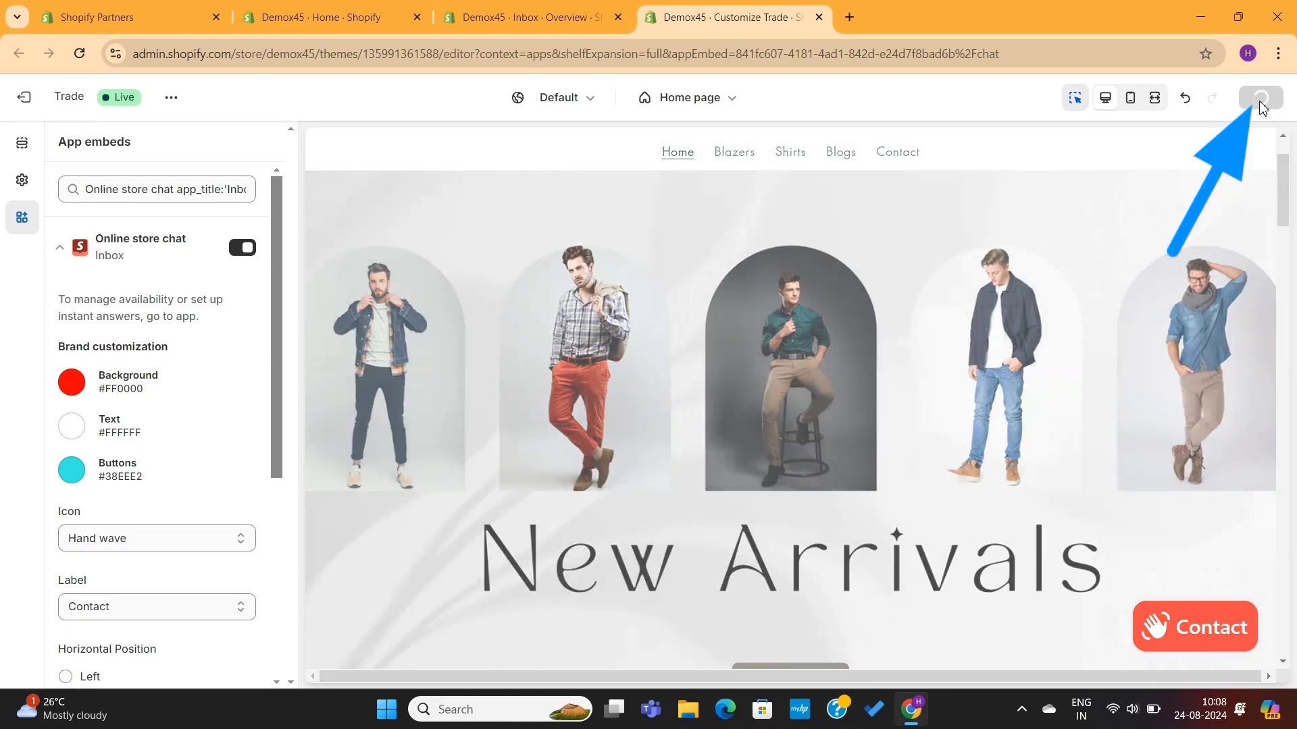
pyautogui.click(819, 17)
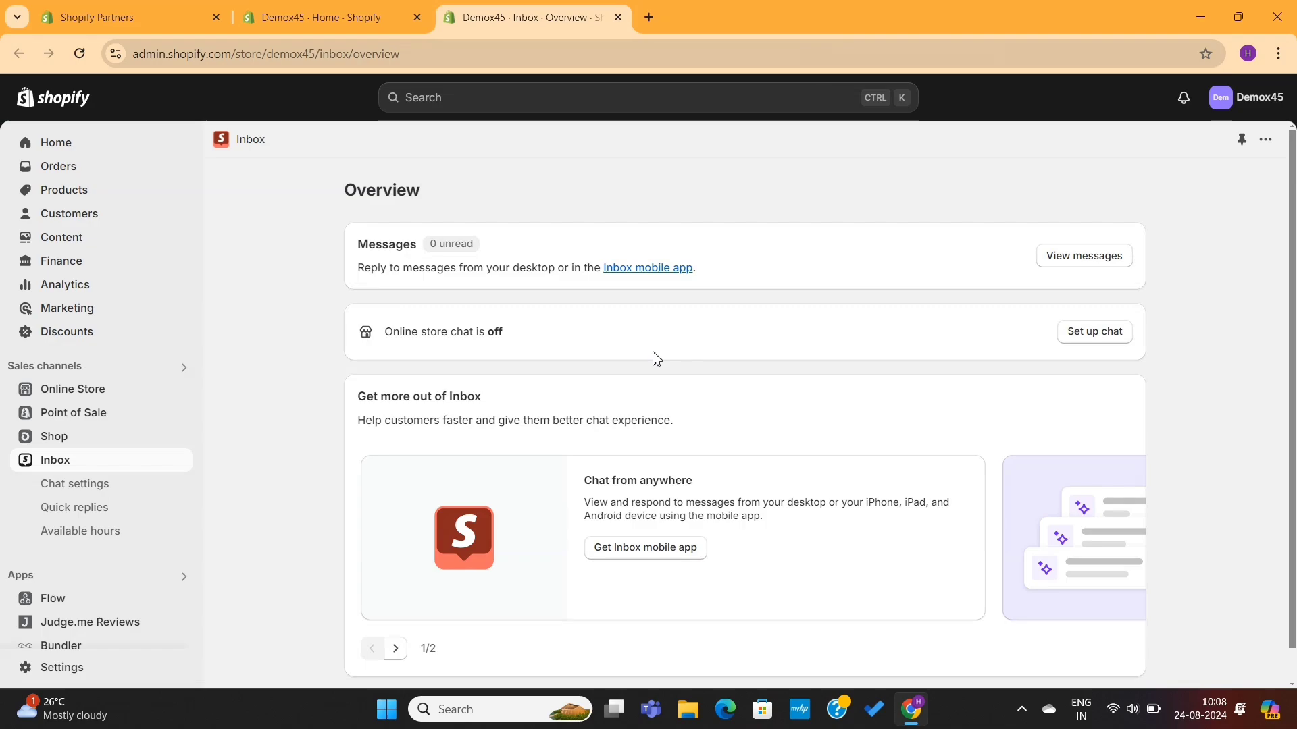
pyautogui.click(84, 58)
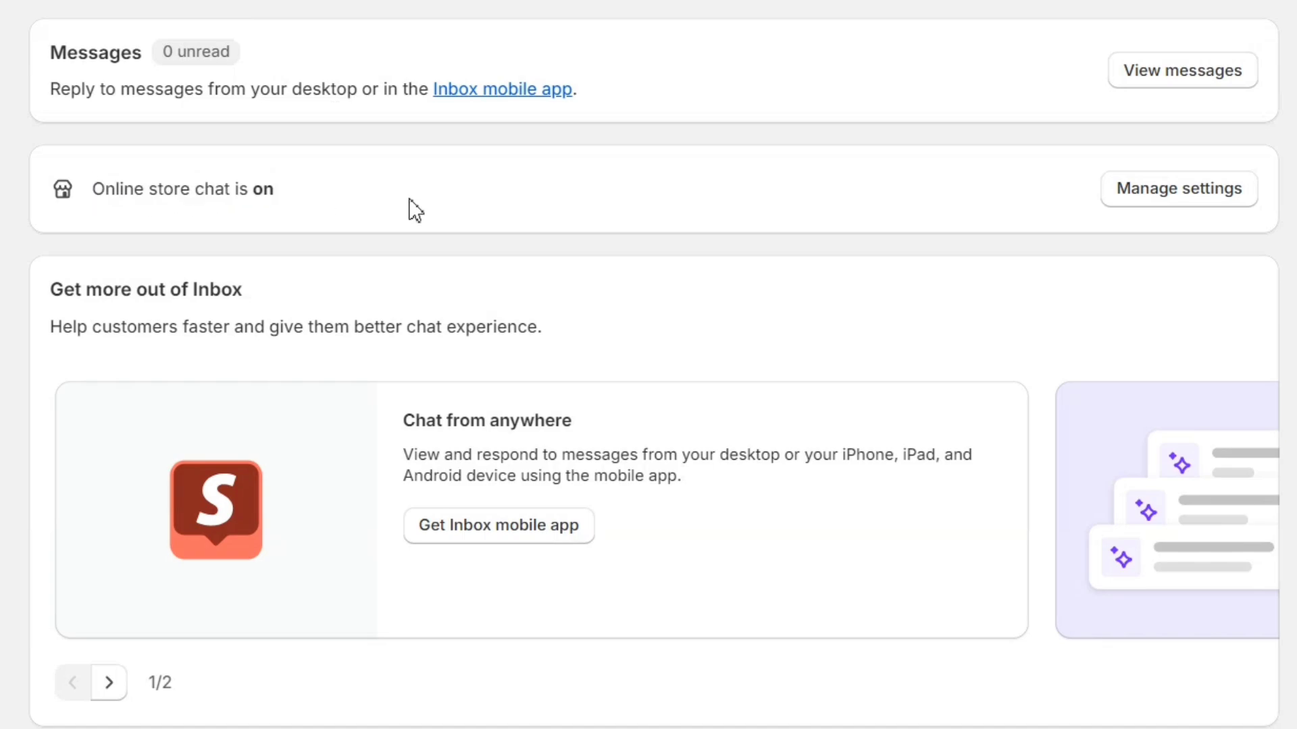
pyautogui.scroll(-2, 415, 211)
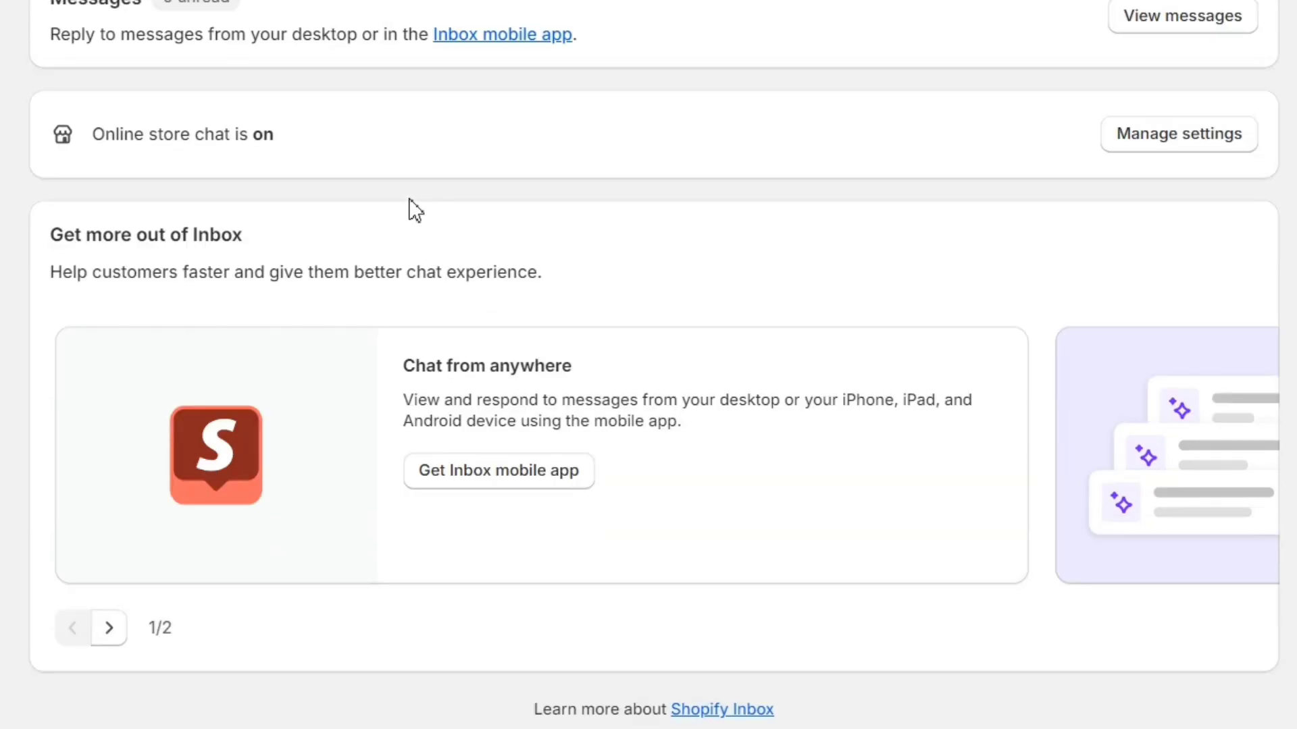
pyautogui.click(473, 473)
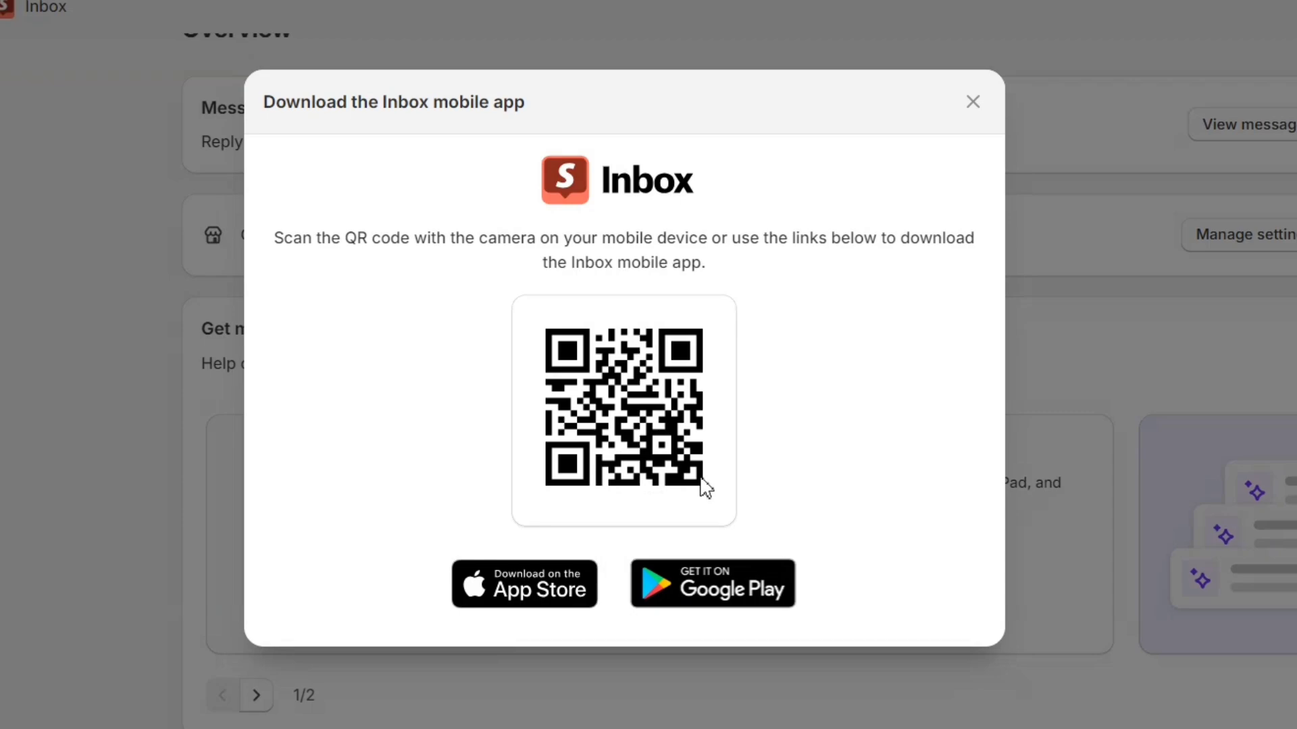
pyautogui.click(973, 102)
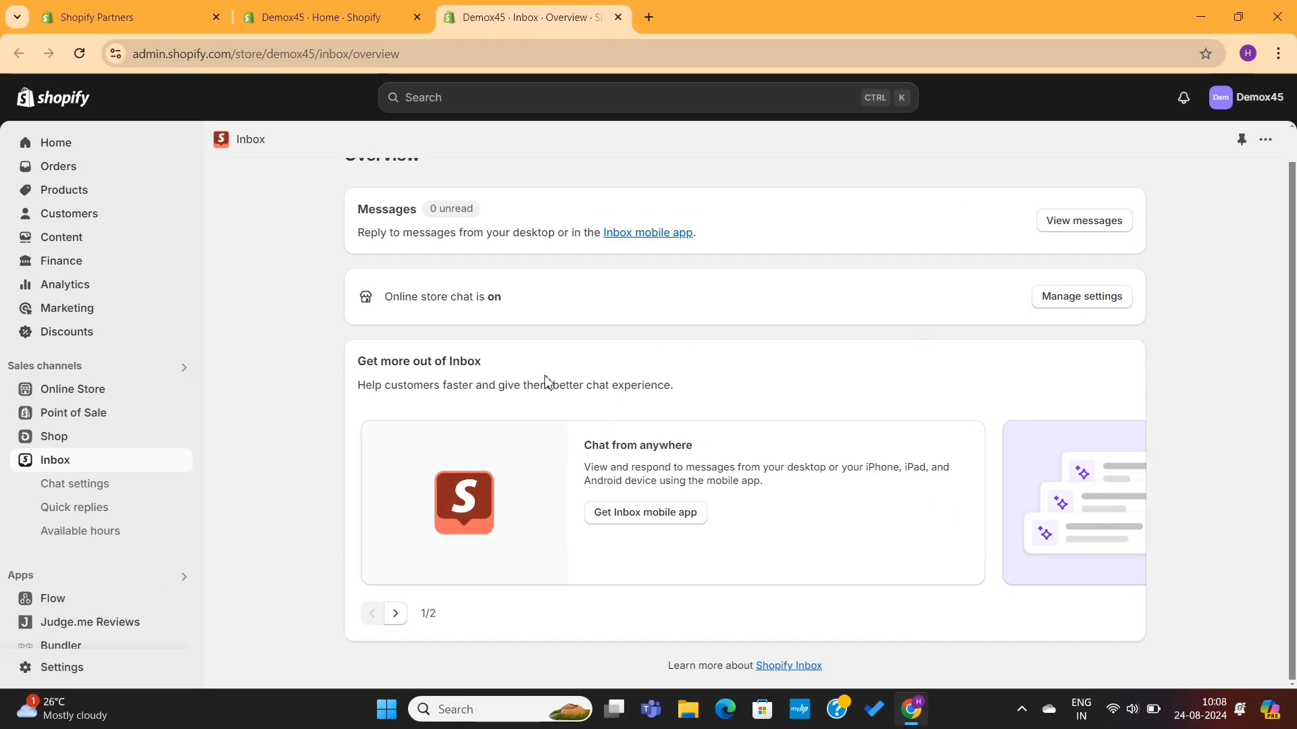
# Step: Open Inbox Chat settings and review the Track my order answer and suggested answers
pyautogui.click(125, 493)
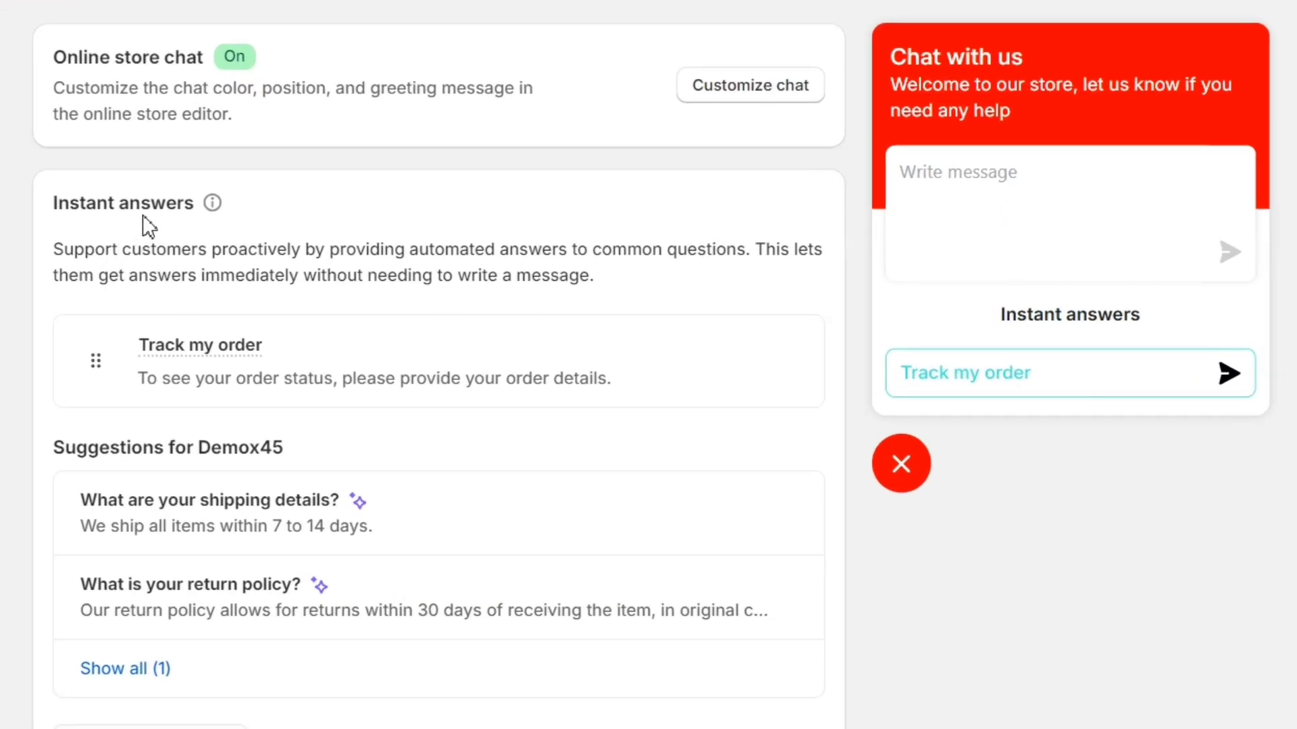
pyautogui.tripleClick(158, 199)
pyautogui.click(157, 200)
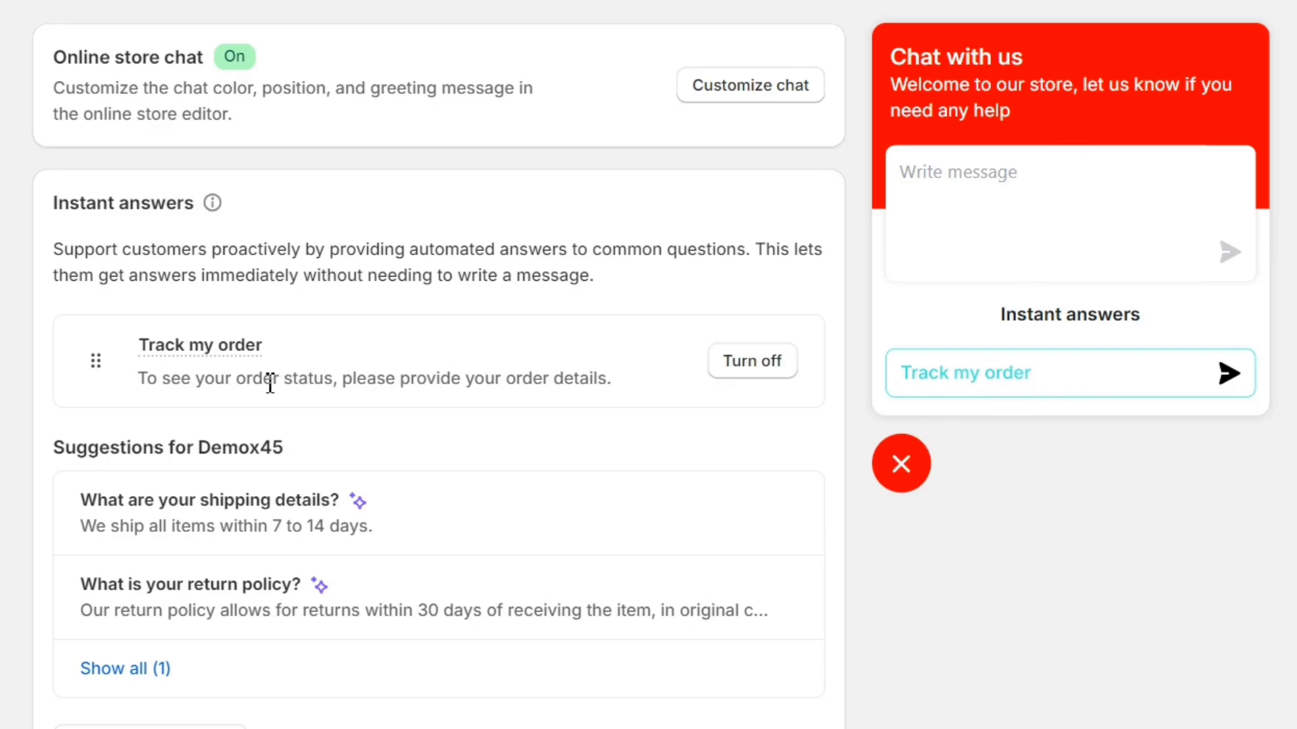
pyautogui.scroll(-4, 249, 383)
pyautogui.scroll(4, 249, 383)
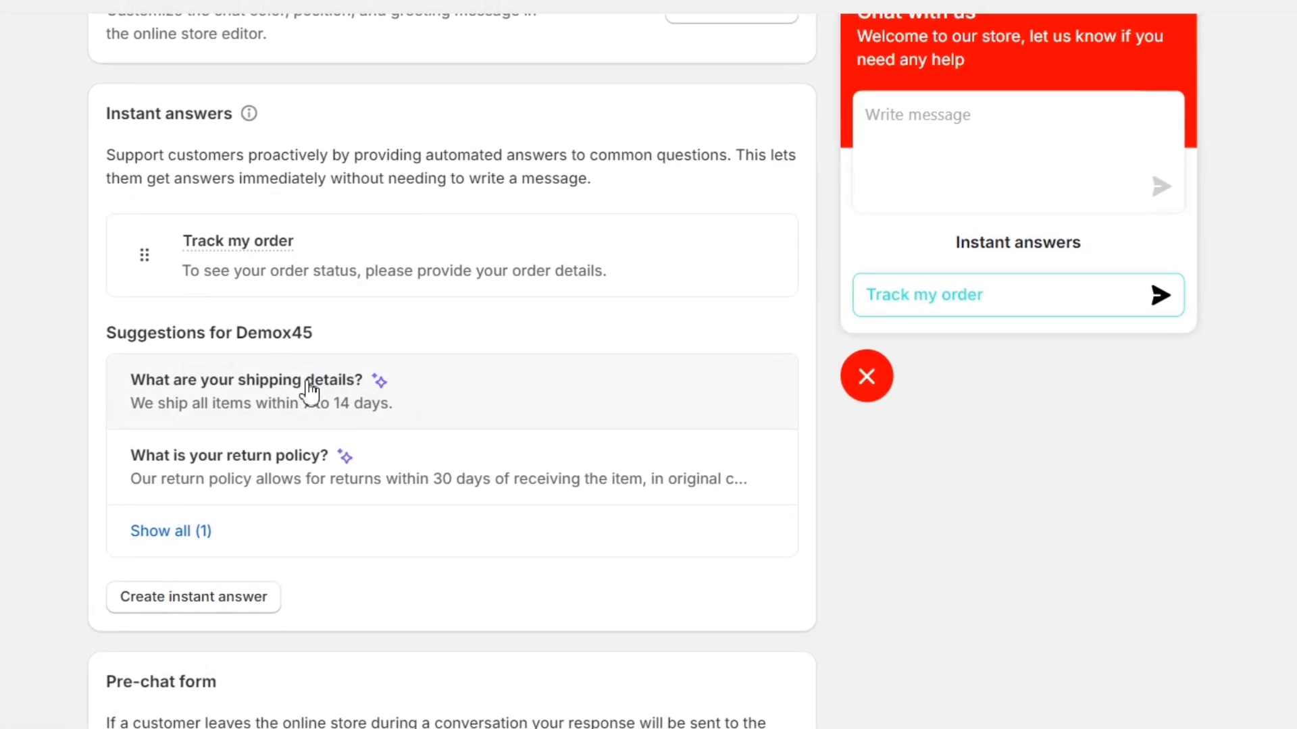
# Step: Start an instant answer from the 'What are your shipping details?' suggestion and review its text
pyautogui.click(310, 390)
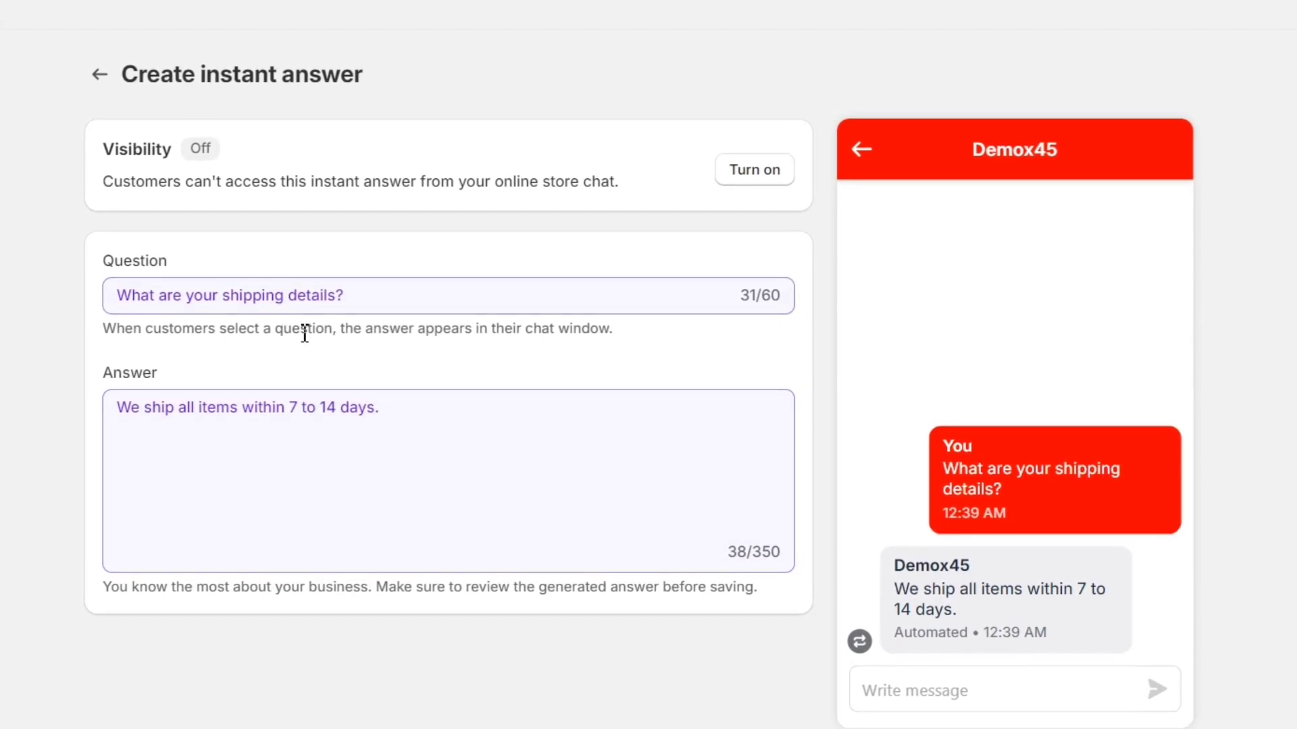
pyautogui.tripleClick(186, 316)
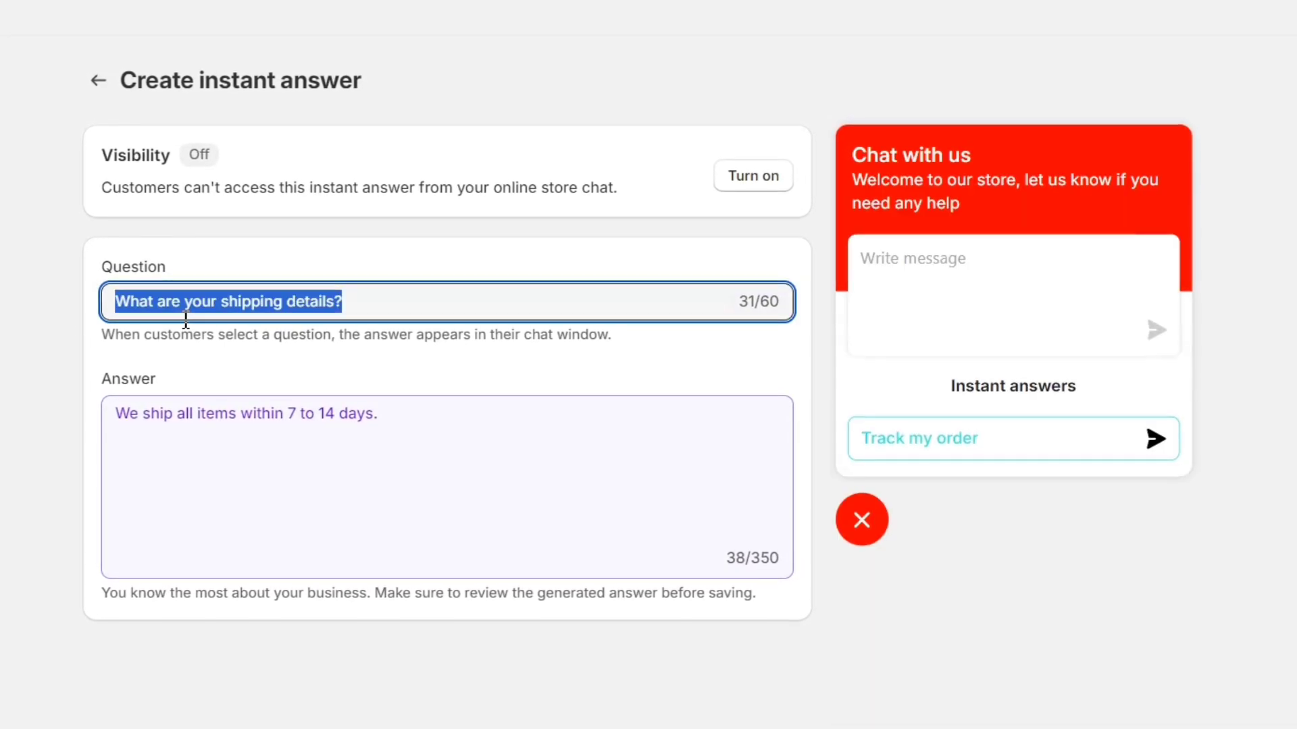
pyautogui.click(333, 298)
pyautogui.tripleClick(289, 425)
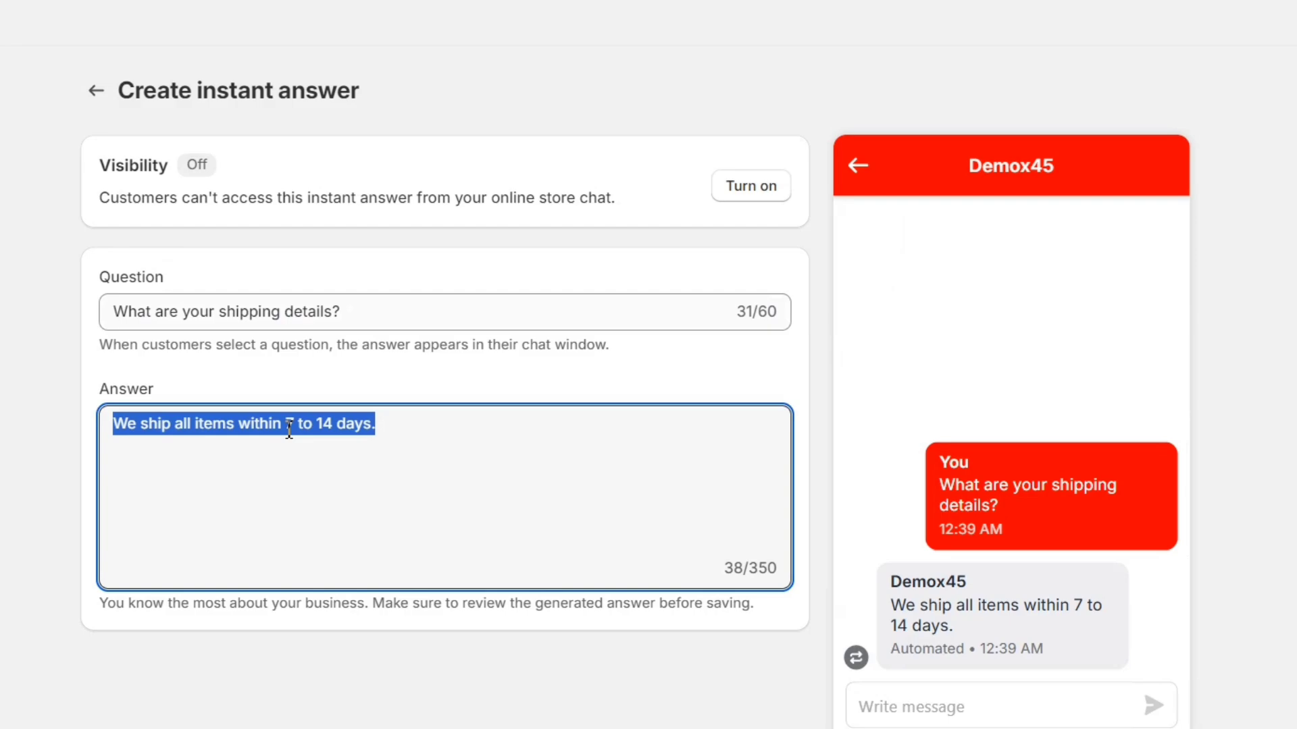
pyautogui.click(289, 424)
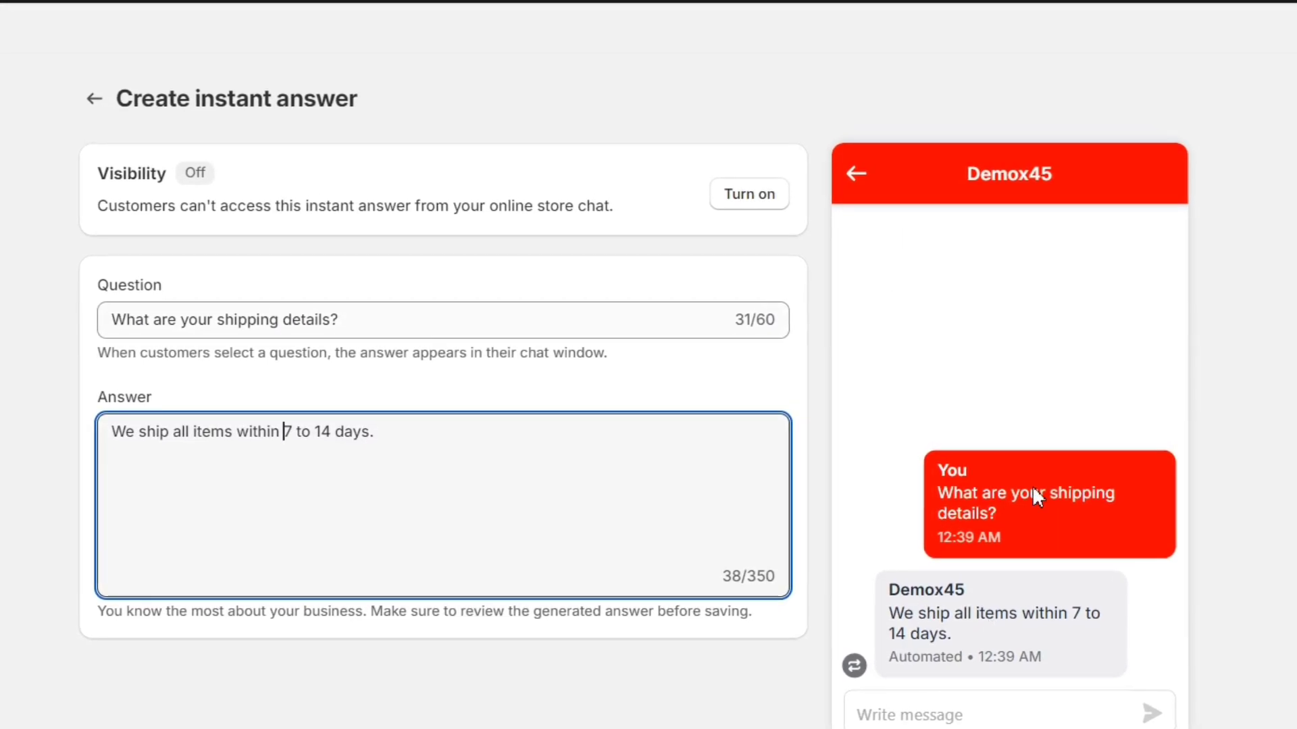
pyautogui.tripleClick(240, 324)
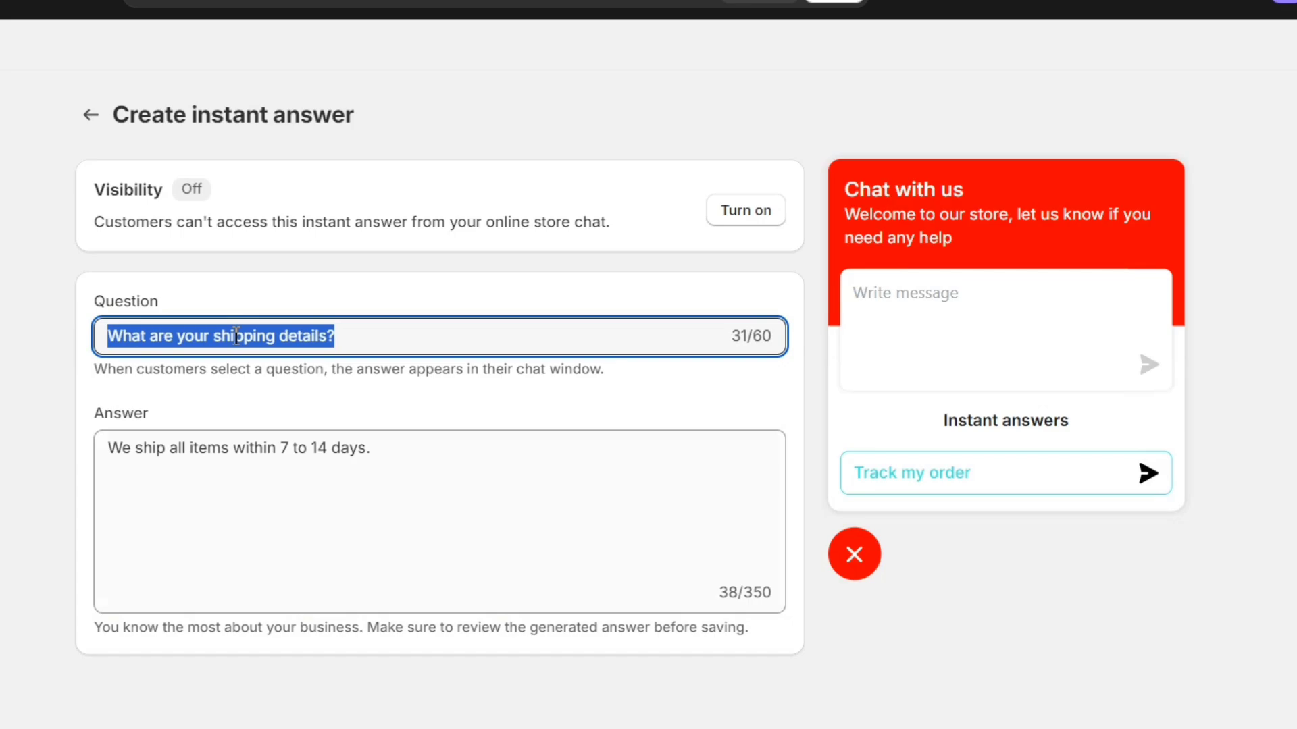
pyautogui.click(224, 443)
pyautogui.tripleClick(223, 449)
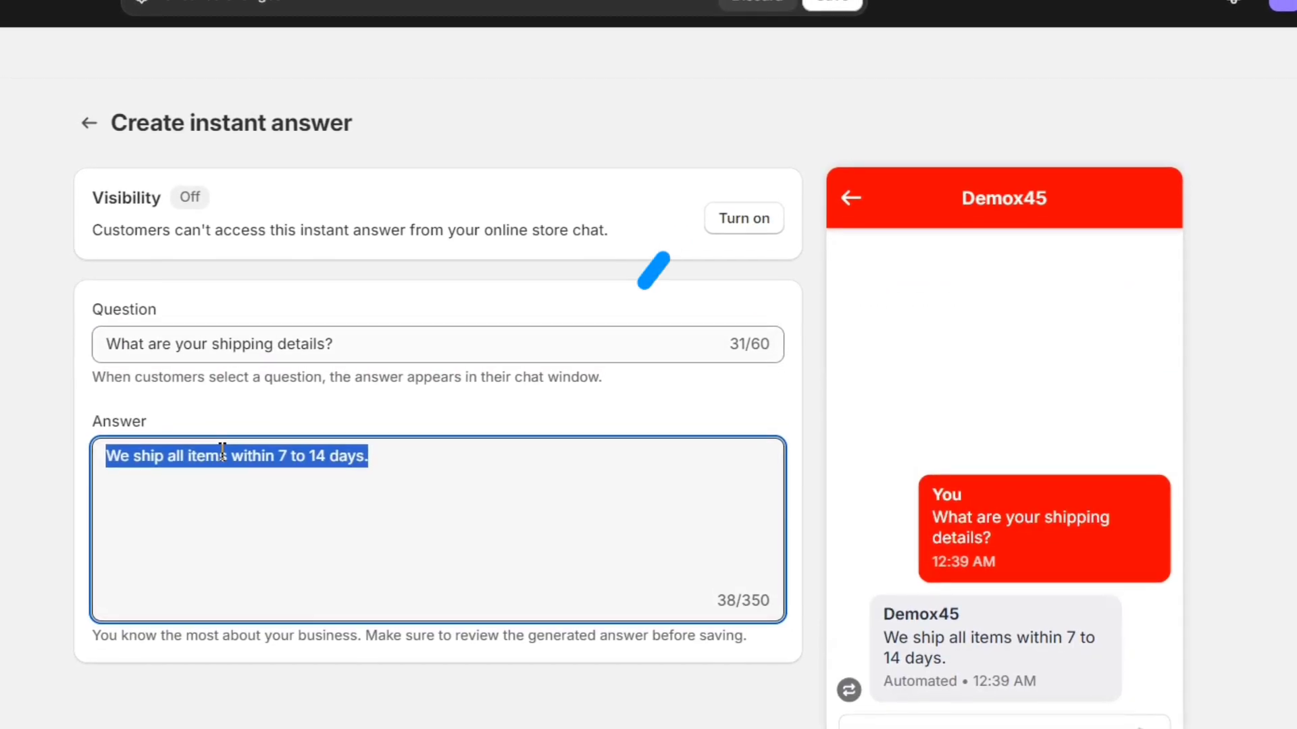
pyautogui.click(222, 449)
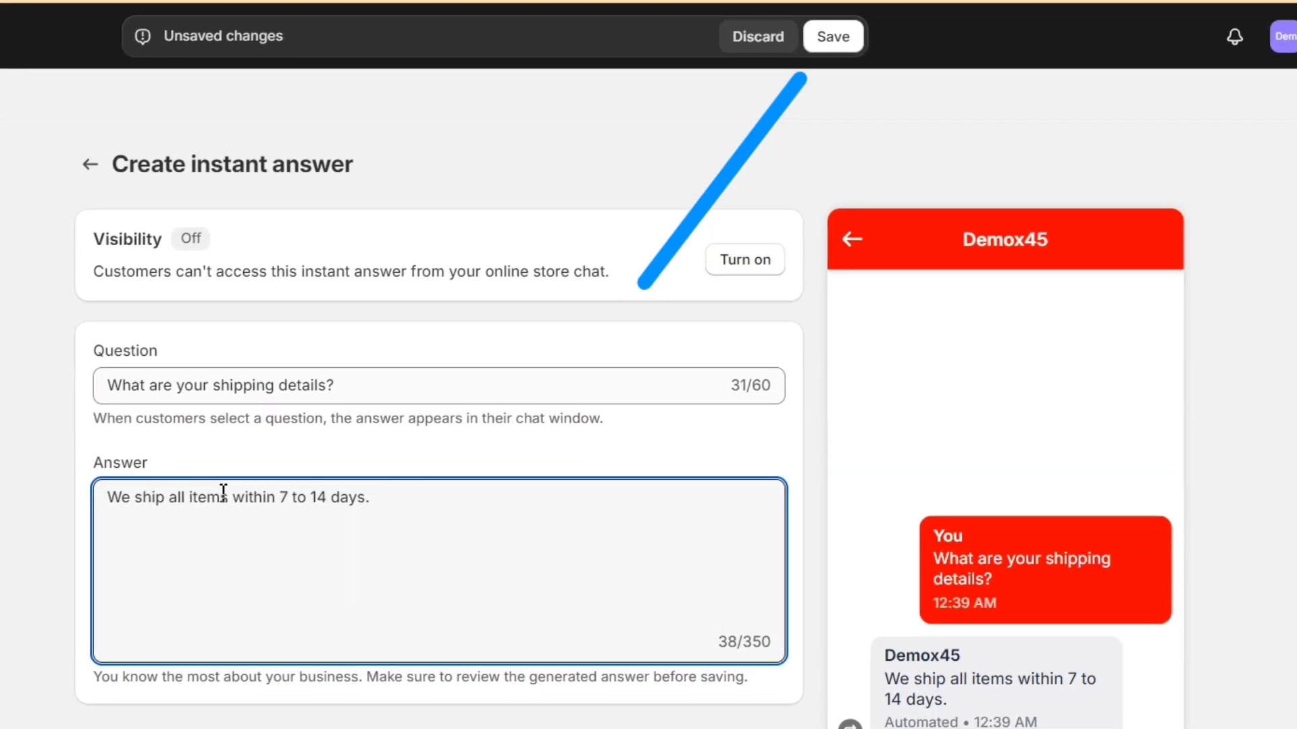
# Step: Save the shipping-details instant answer and turn on its visibility
pyautogui.click(837, 48)
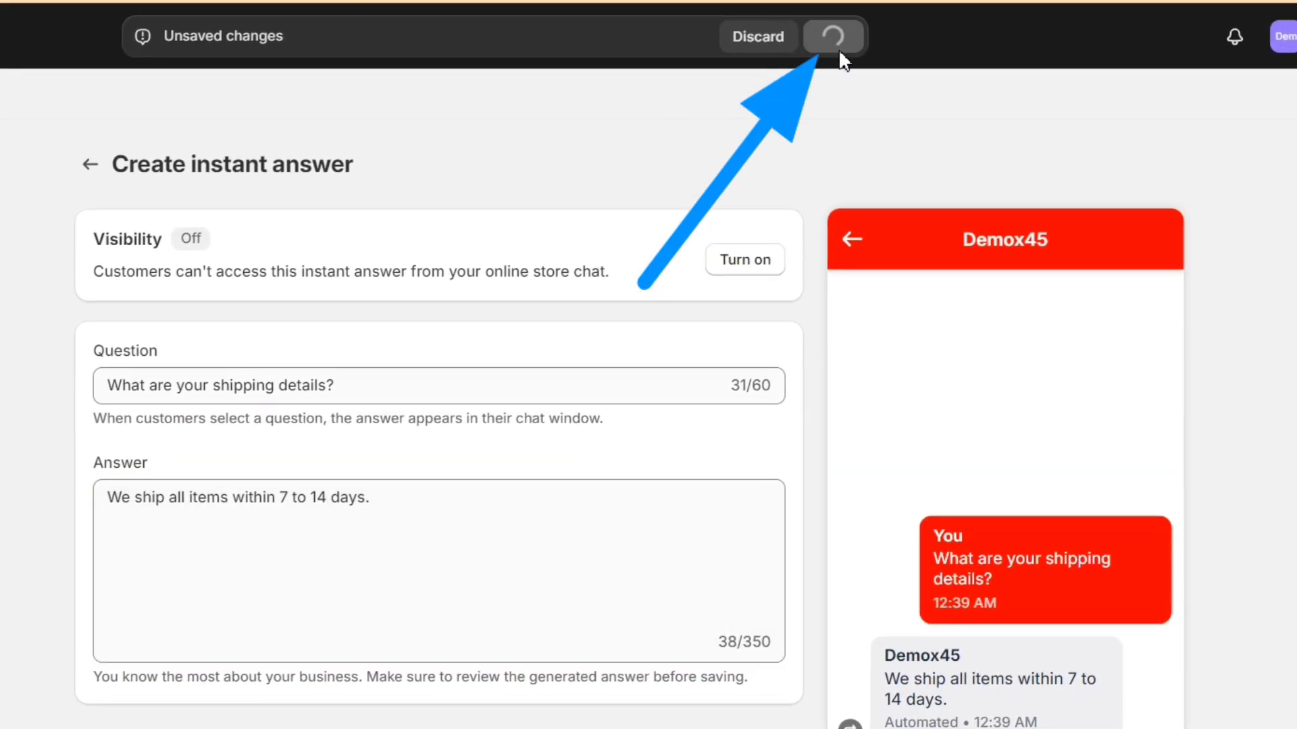
pyautogui.click(750, 264)
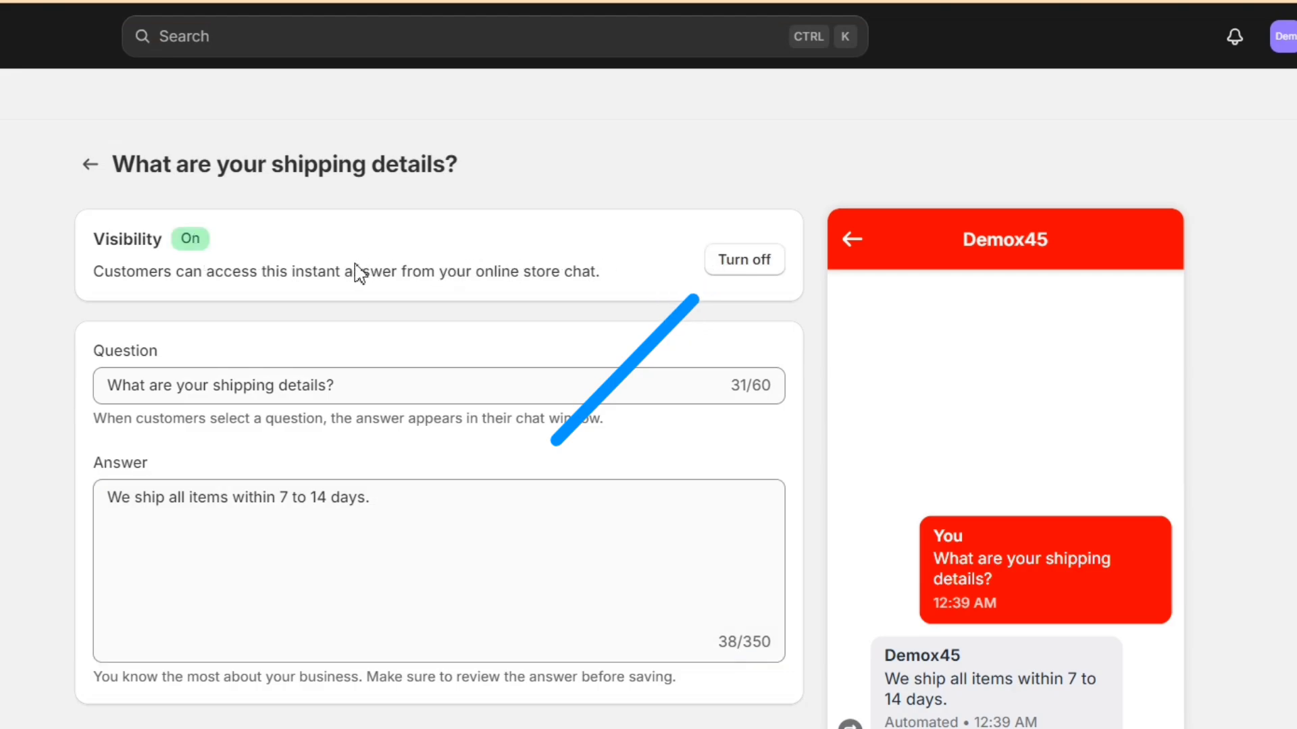
pyautogui.click(305, 391)
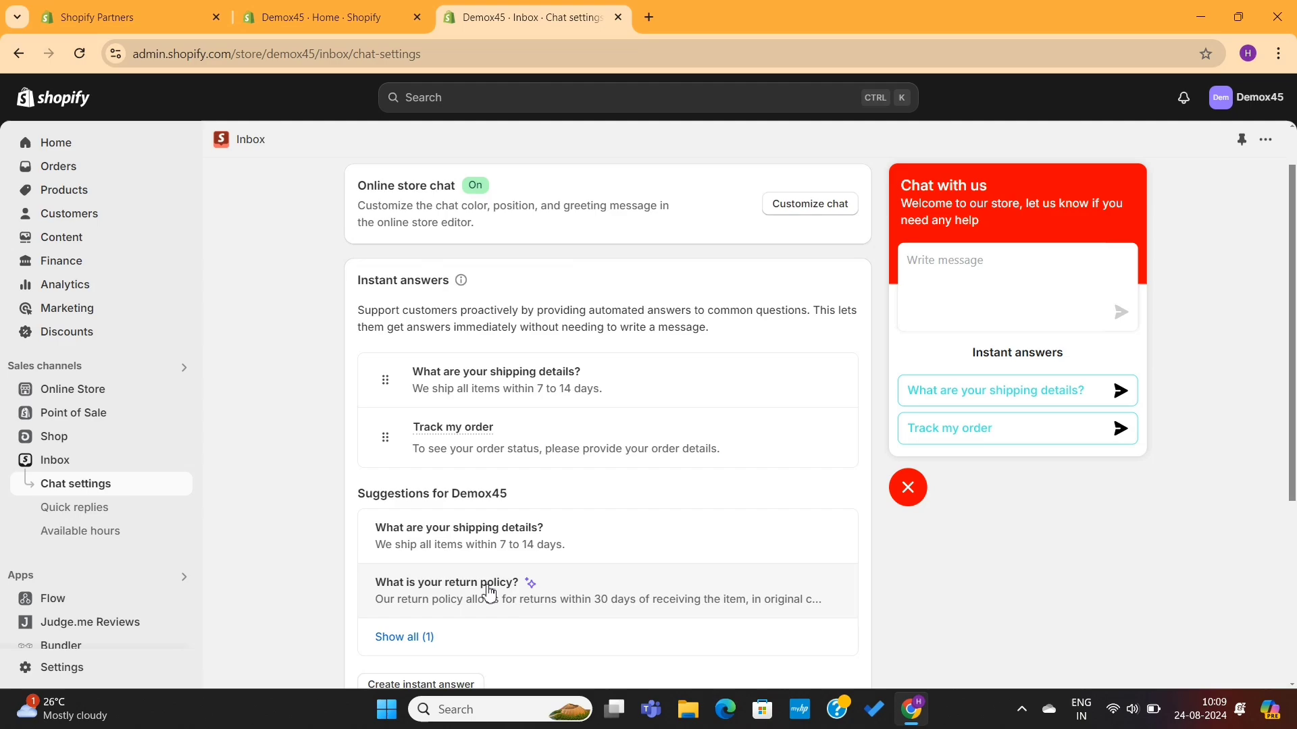
# Step: Add 'What is your return policy?' as a visible, saved instant answer and return to the list
pyautogui.click(489, 593)
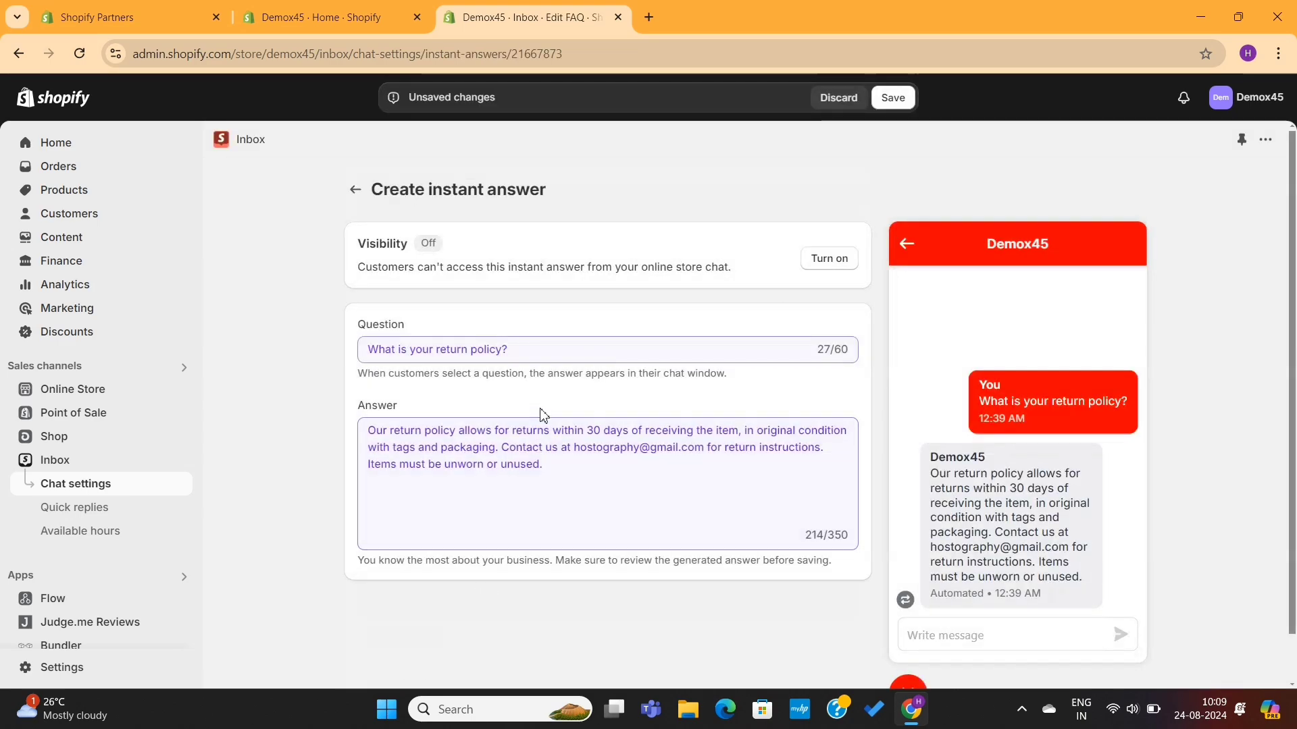
pyautogui.click(831, 260)
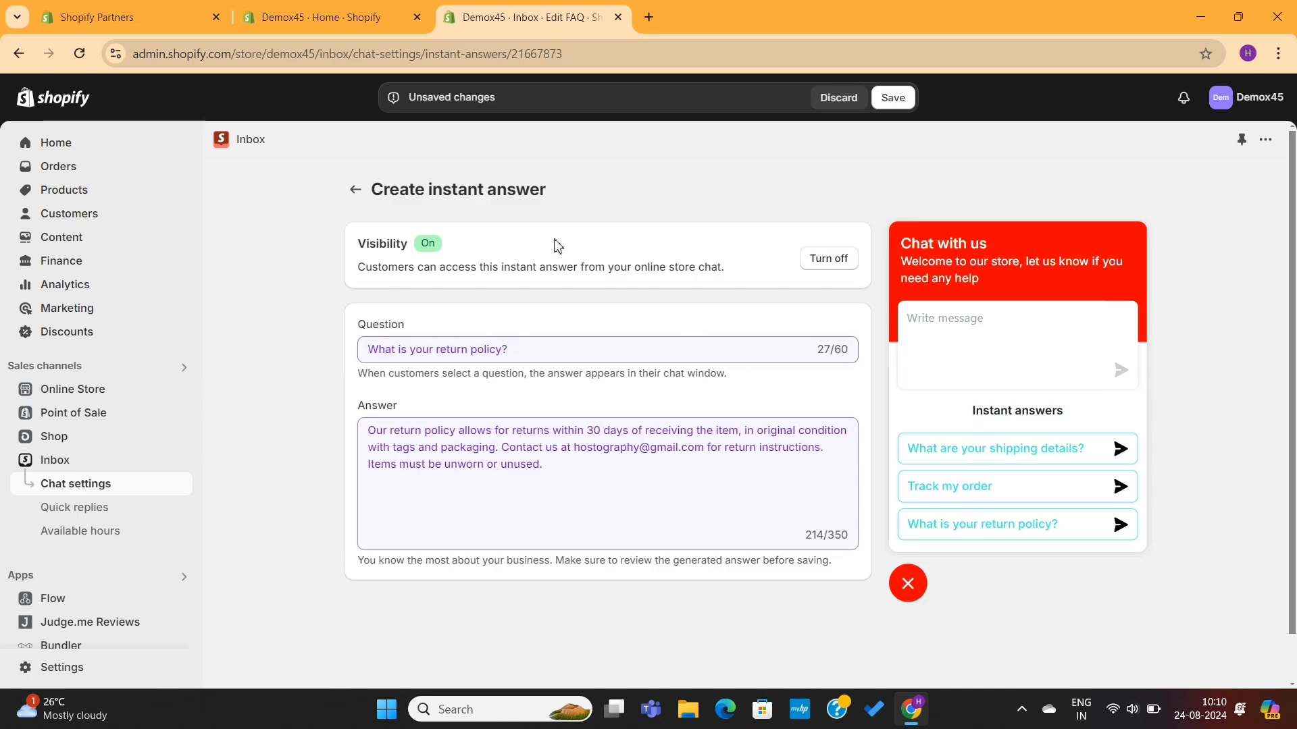
pyautogui.click(353, 192)
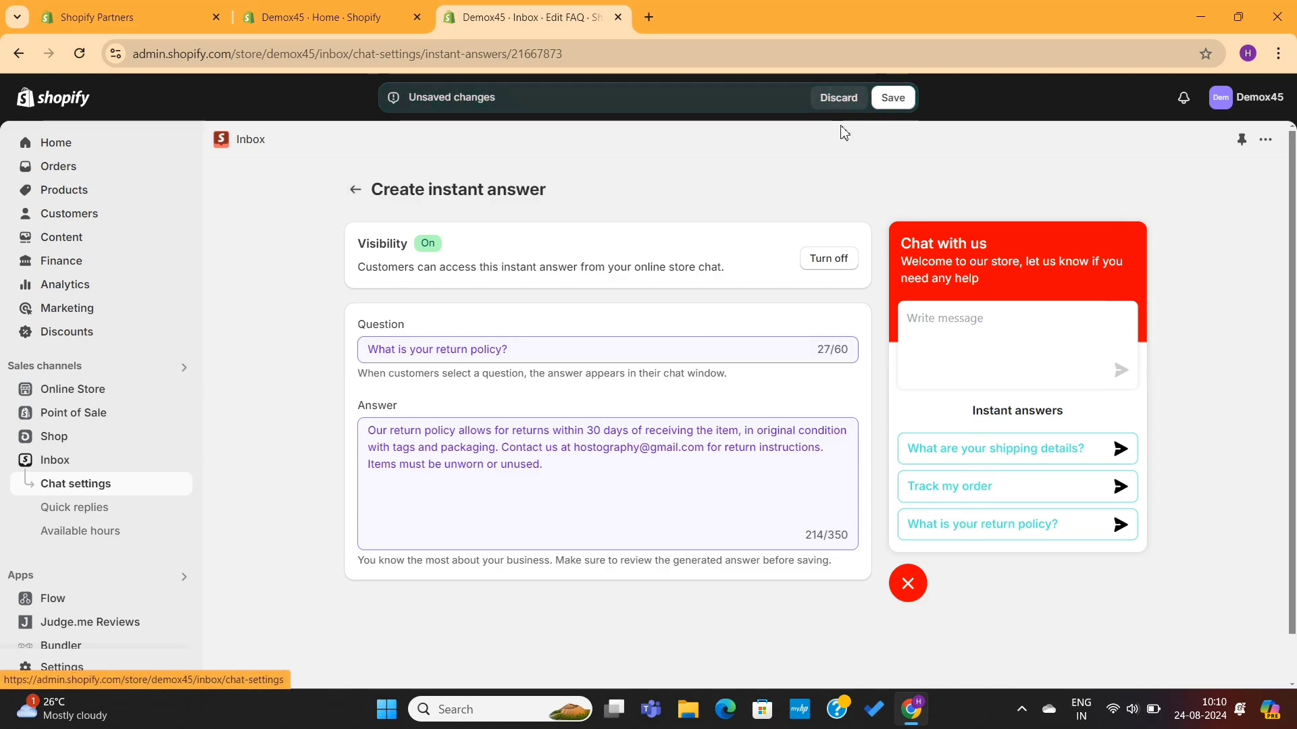
pyautogui.click(888, 100)
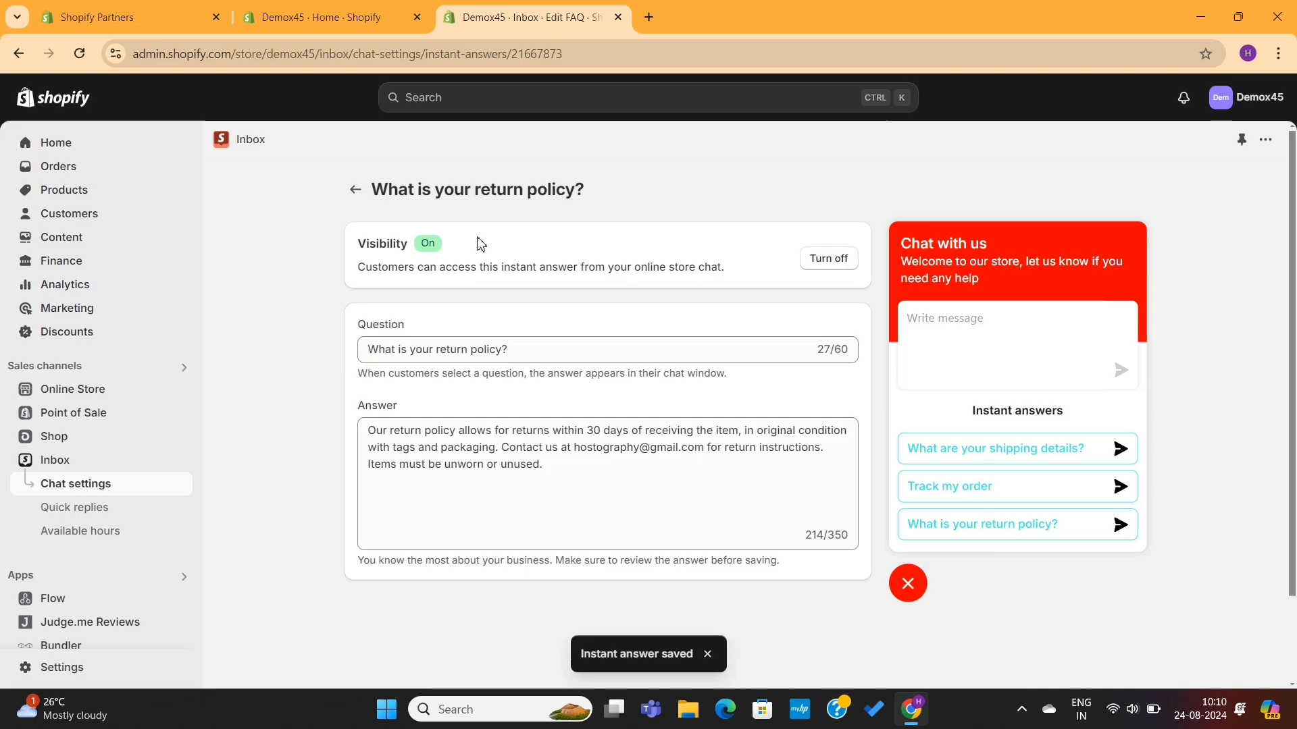
pyautogui.click(354, 190)
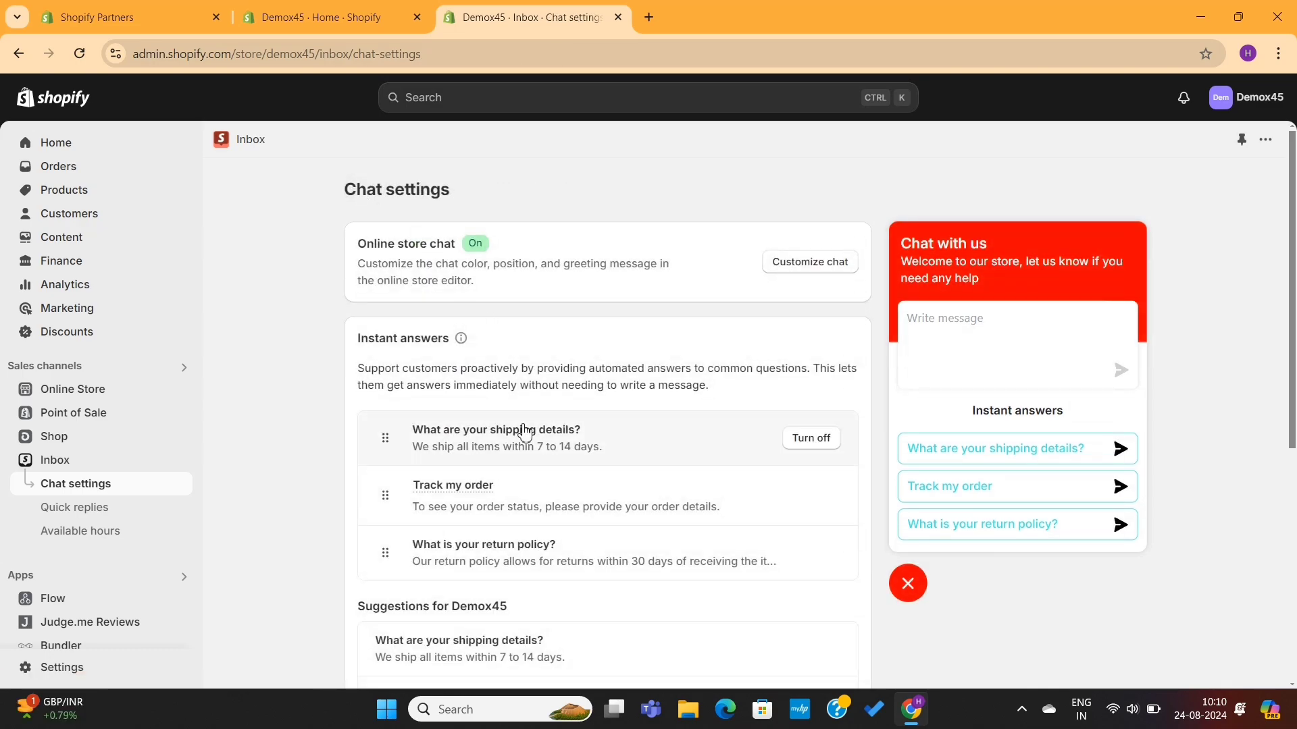
pyautogui.scroll(-3, 520, 429)
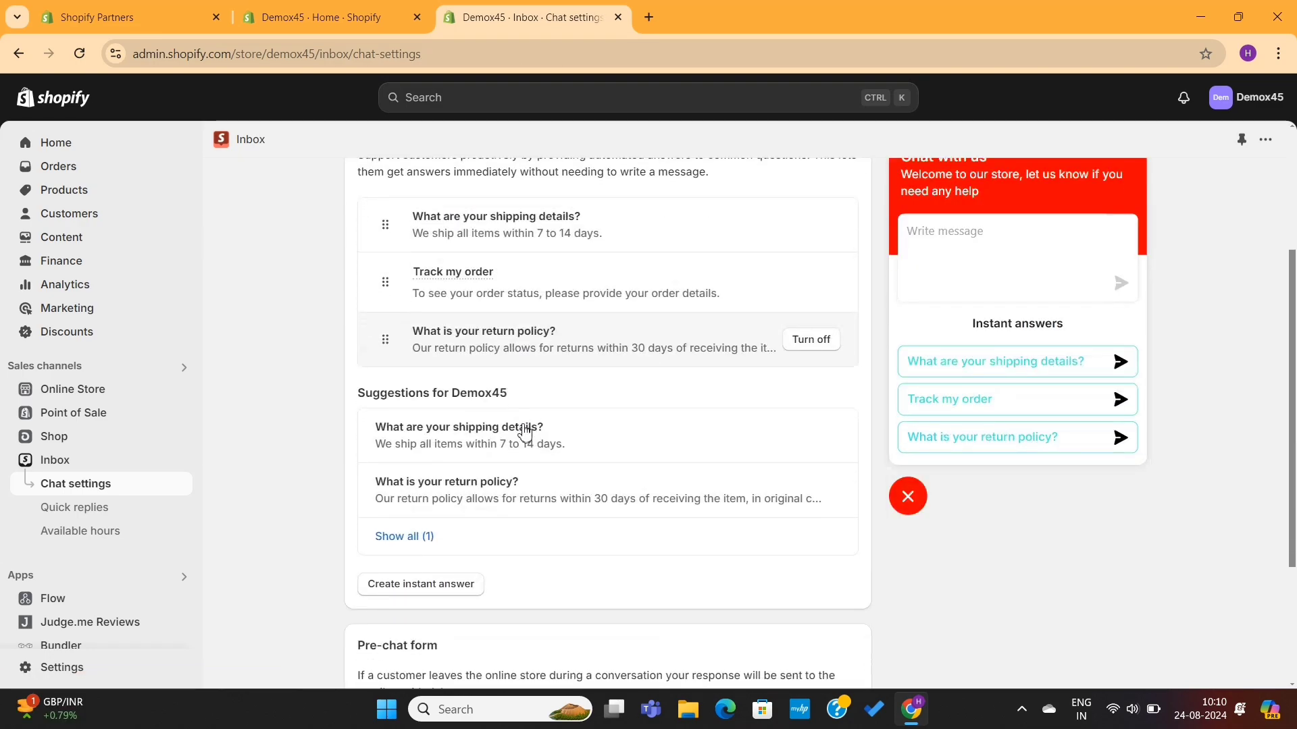
# Step: Create a new instant answer with the question 'Can I get any Discount?'
pyautogui.click(455, 582)
pyautogui.click(535, 350)
pyautogui.write('Can I get any Discount')
pyautogui.press('BackSpace')
pyautogui.press('BackSpace')
pyautogui.press('BackSpace')
pyautogui.press('BackSpace')
pyautogui.write('count?')
# Step: Answer with the SAVE10 10% first-time-buyer offer, save, and reorder it to the top
pyautogui.click(473, 448)
pyautogui.write('You can get a 10% dicount b')
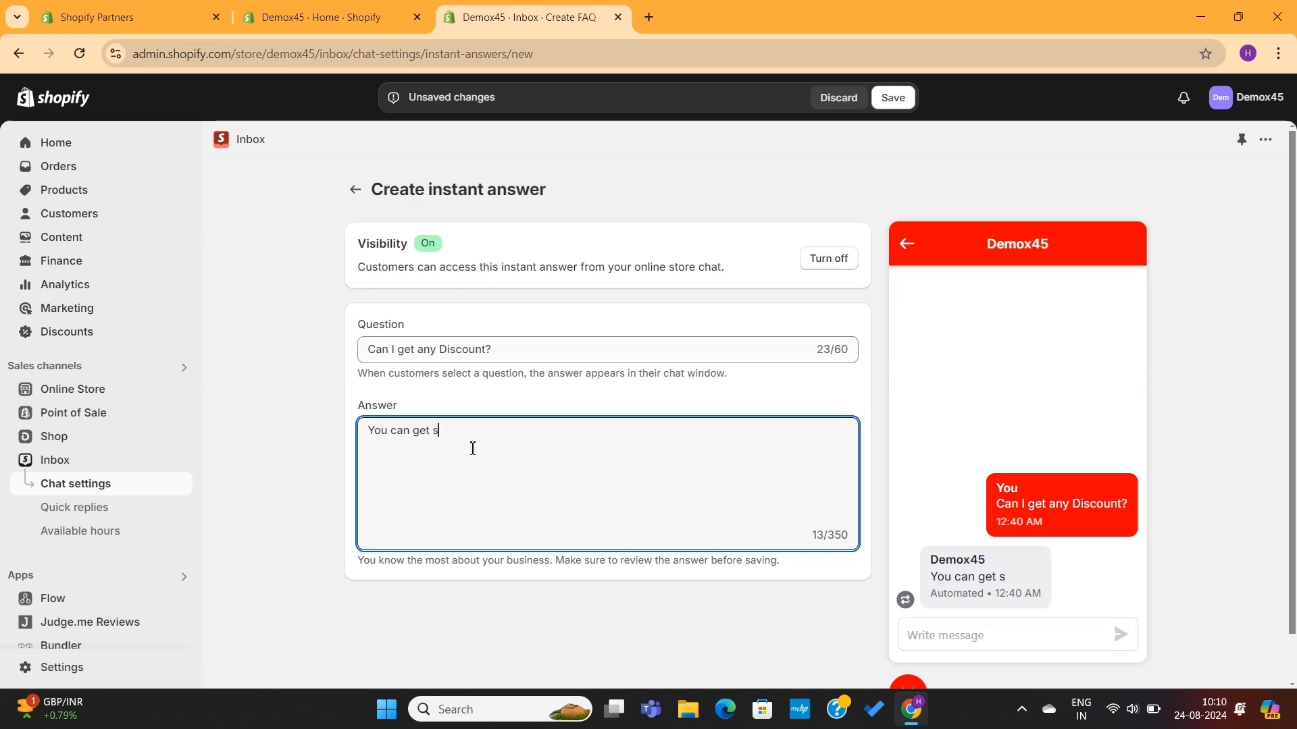
pyautogui.write('y using the coupon SAVE1')
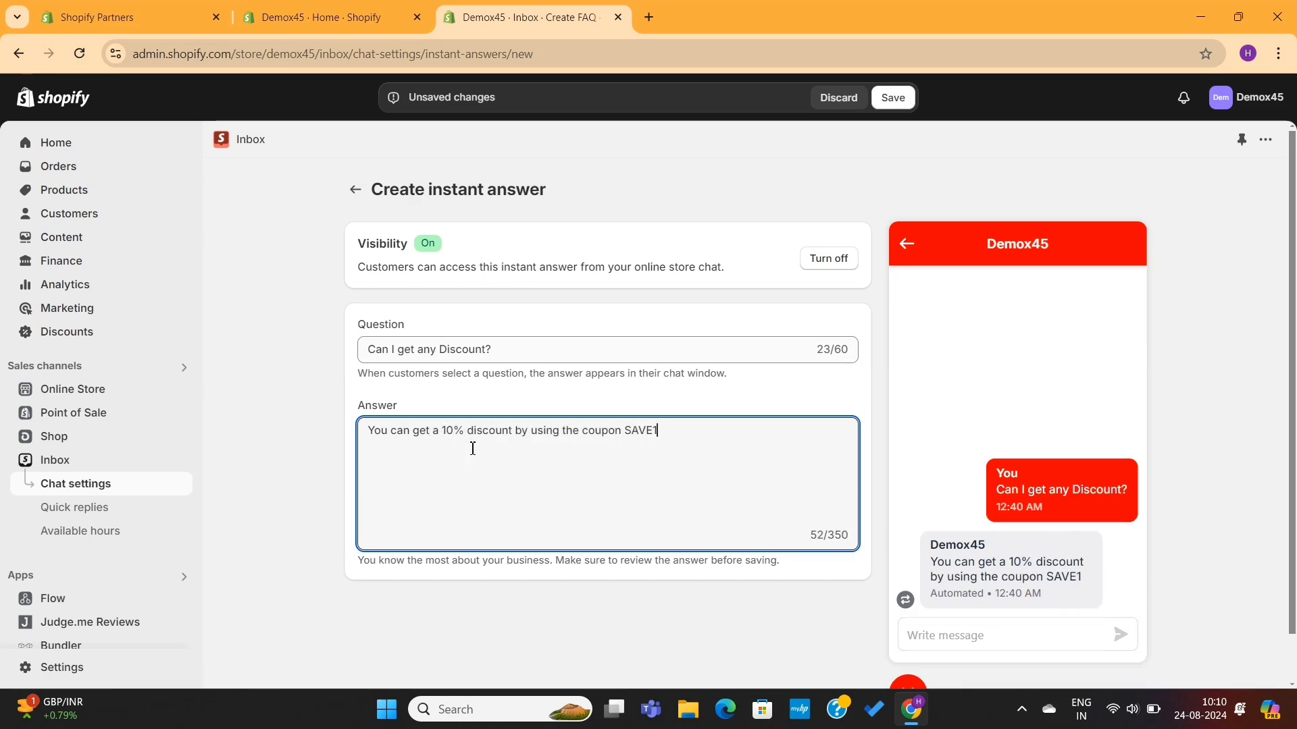
pyautogui.write('0 on your first purchase. Offer available for first time buyesr only')
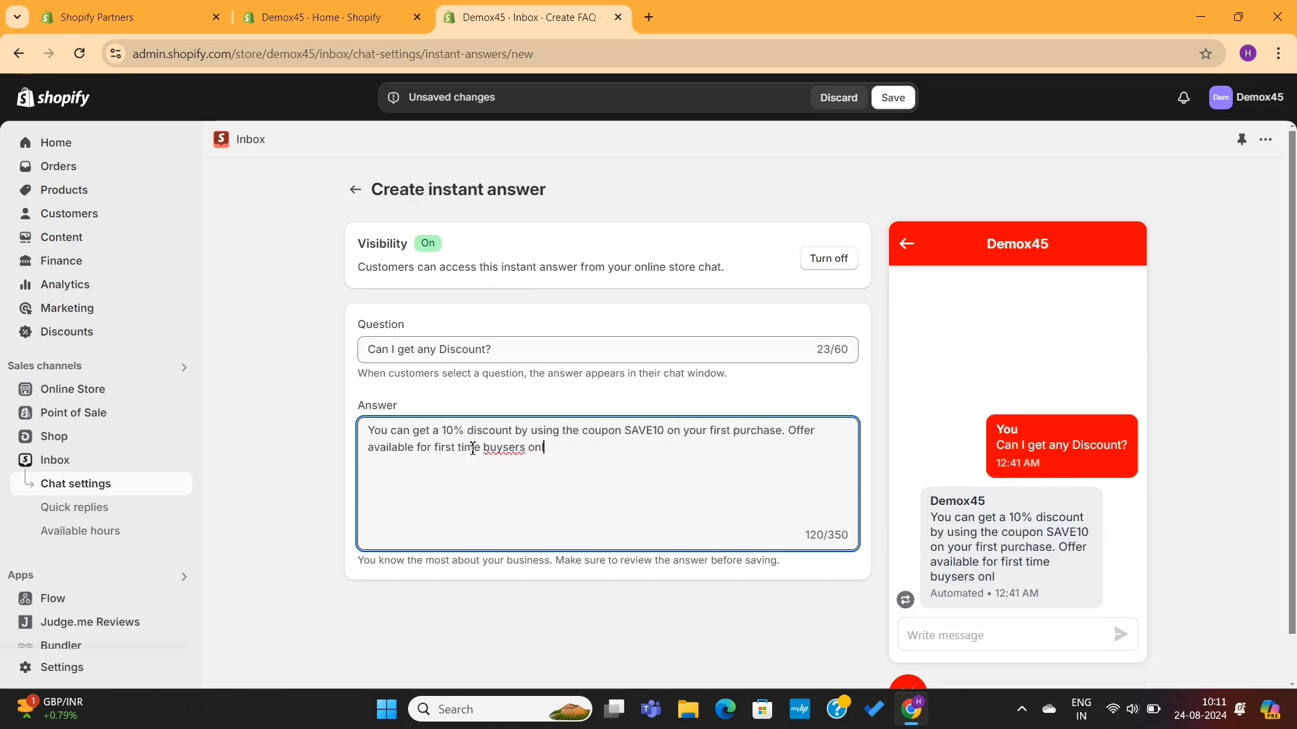
pyautogui.rightClick(517, 446)
pyautogui.click(551, 55)
pyautogui.click(893, 97)
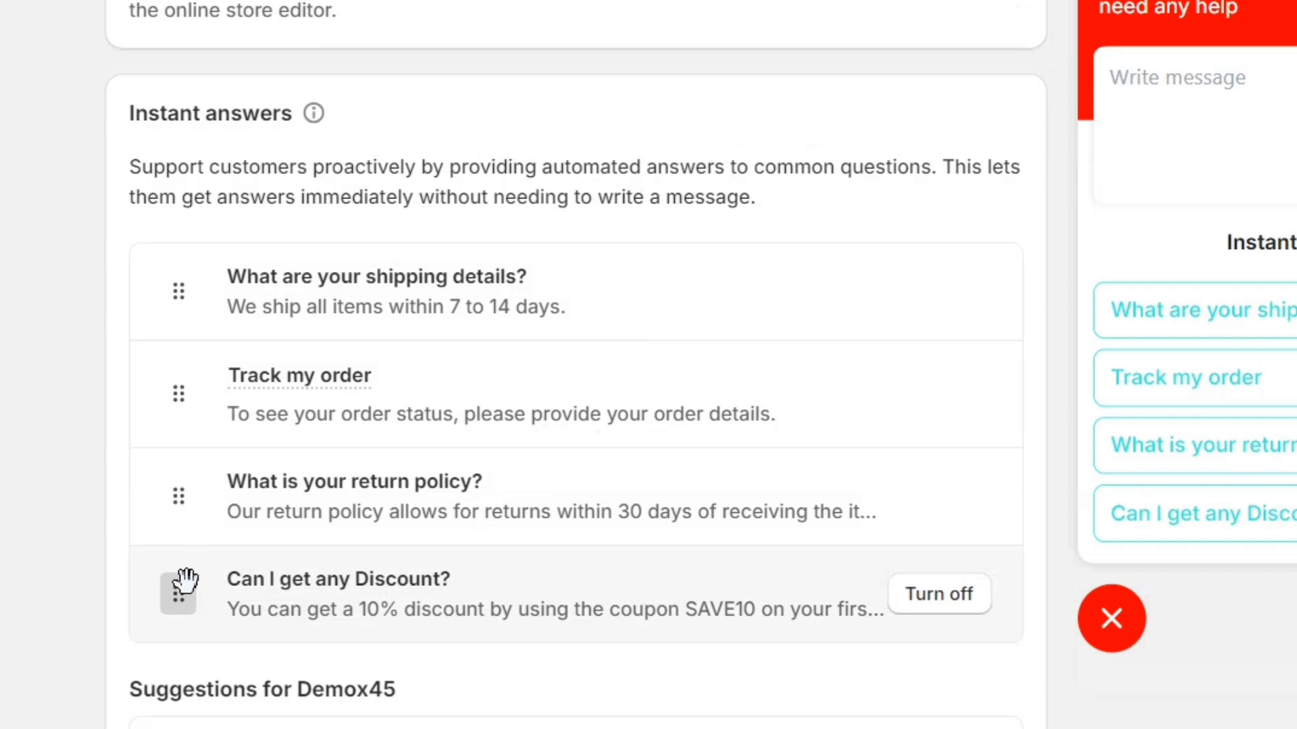
pyautogui.moveTo(180, 581); pyautogui.dragTo(196, 290)
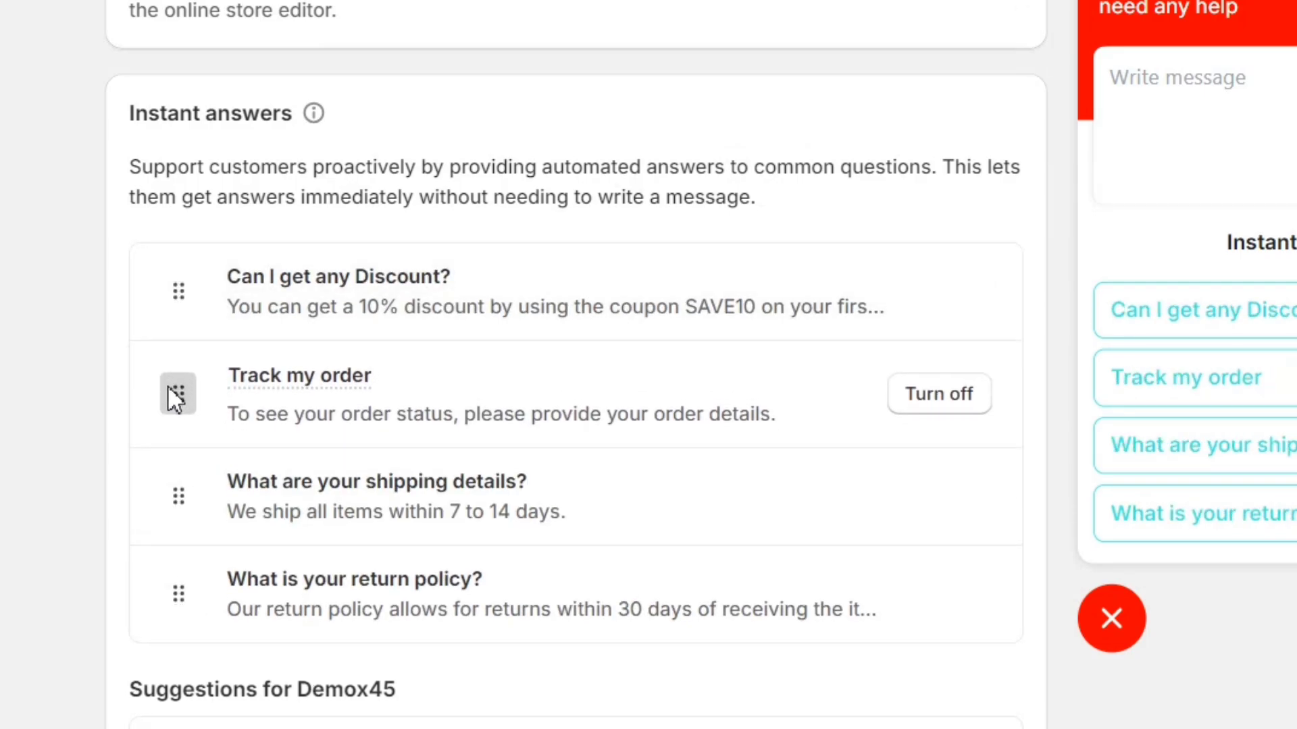
pyautogui.moveTo(180, 594); pyautogui.dragTo(176, 506)
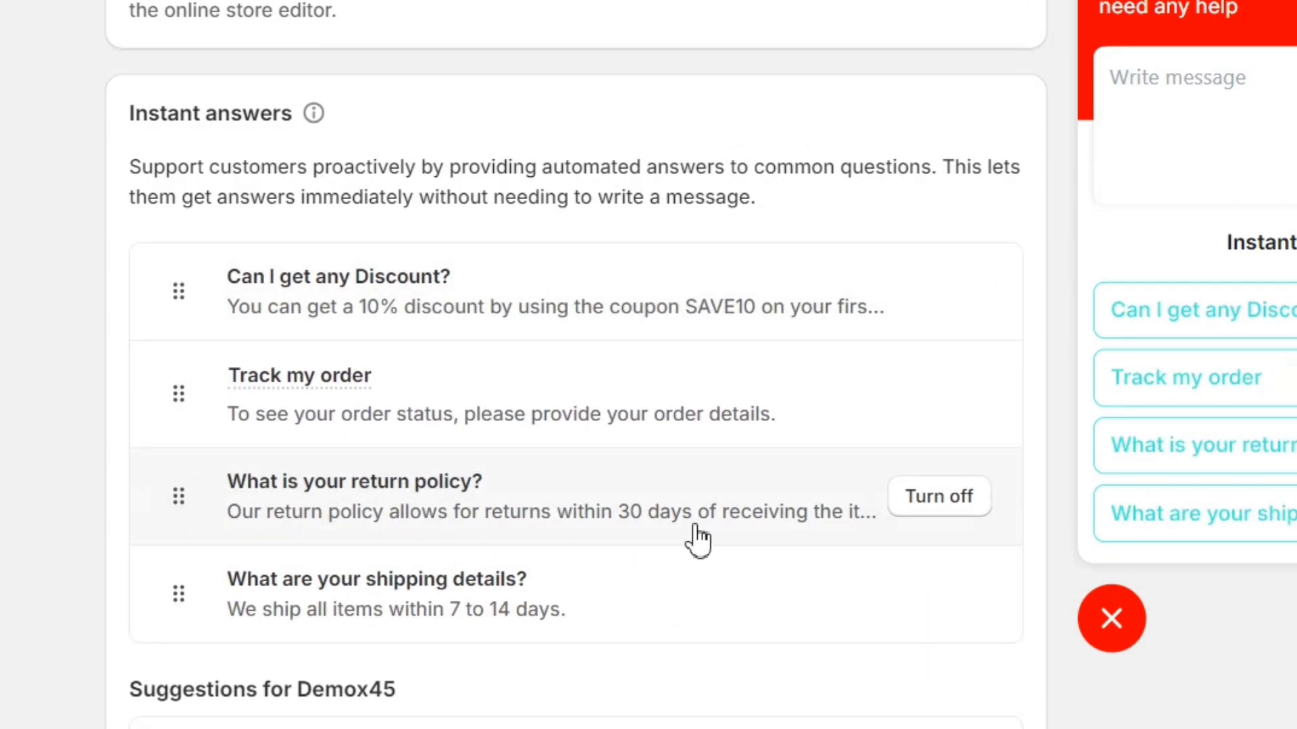
# Step: Turn off the marketing opt-in and preview the pre-chat form asking only name and email
pyautogui.scroll(-10, 698, 538)
pyautogui.tripleClick(205, 304)
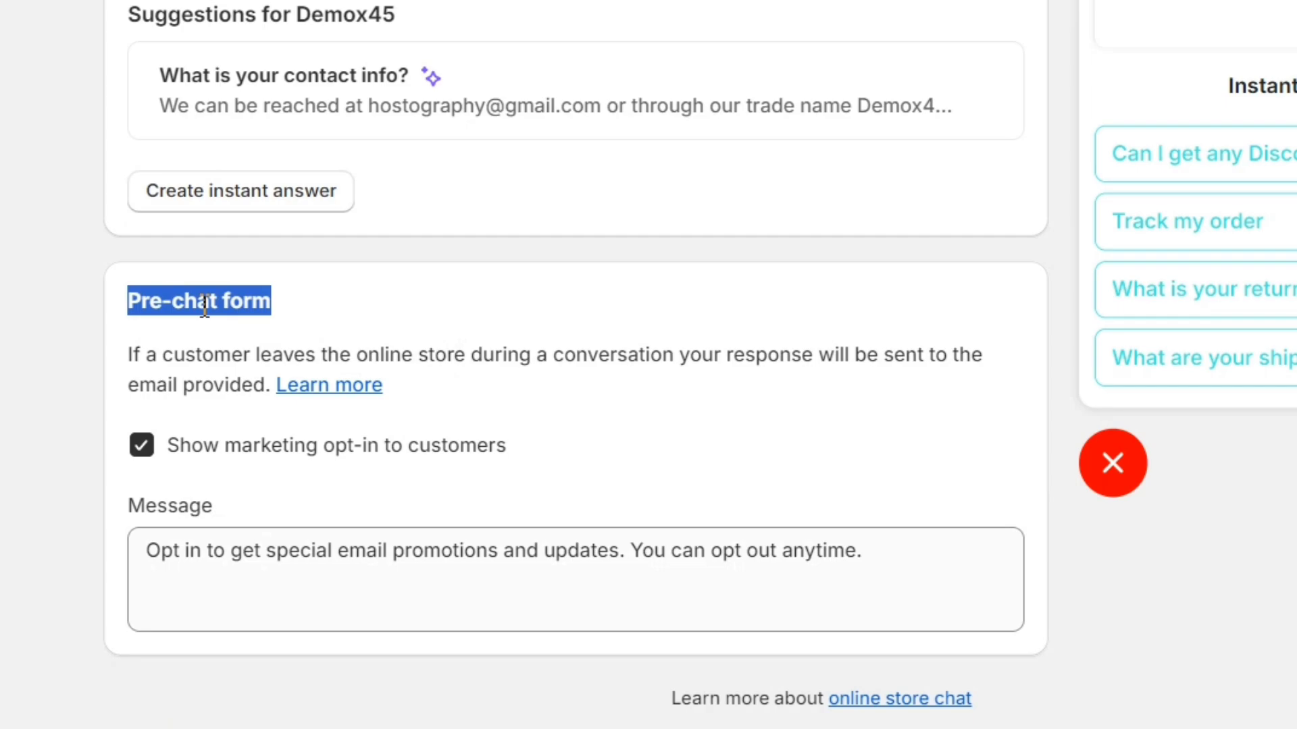
pyautogui.click(612, 342)
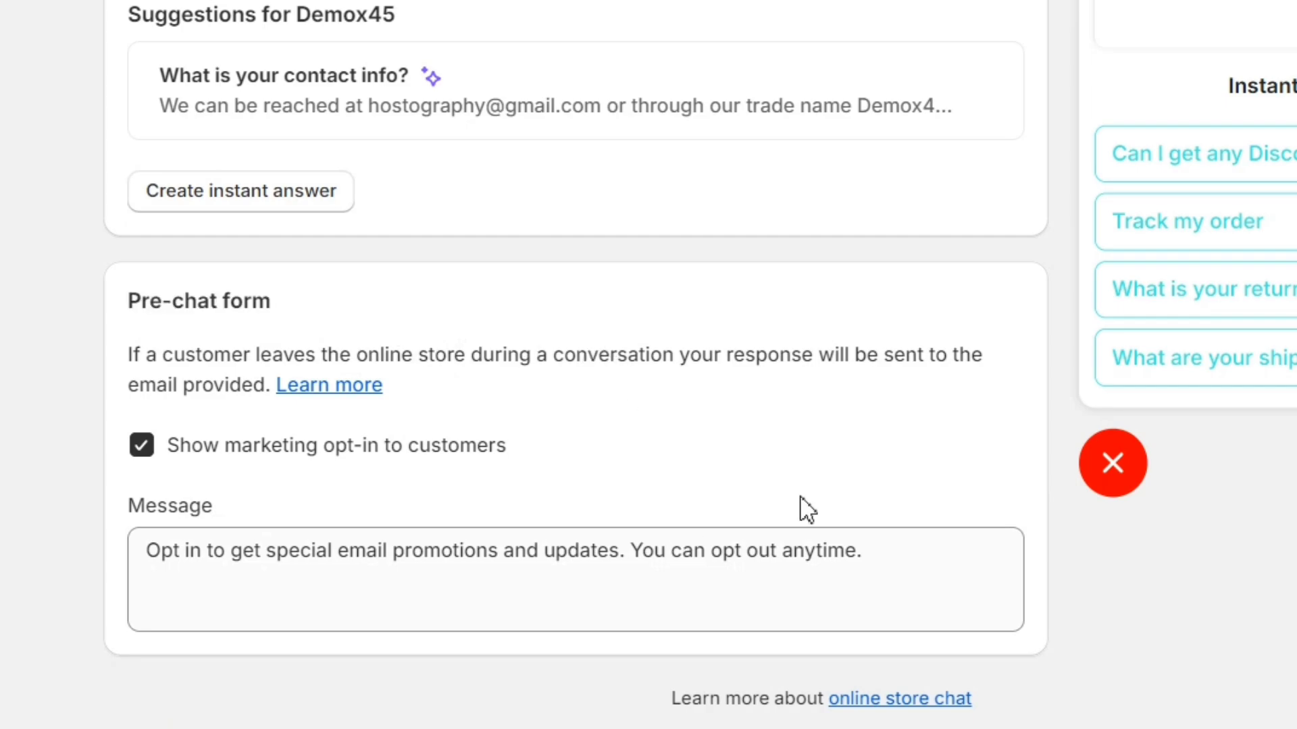
pyautogui.click(1111, 474)
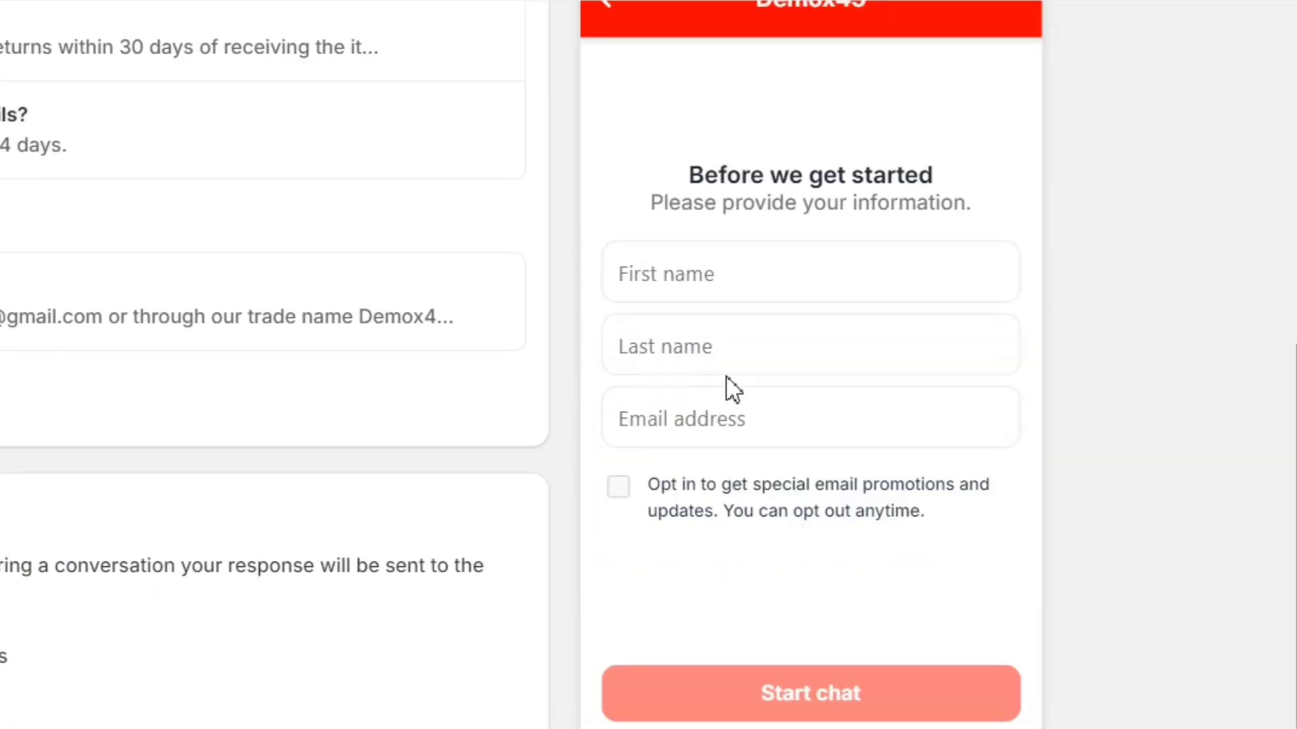
pyautogui.moveTo(660, 182); pyautogui.dragTo(996, 220)
pyautogui.click(625, 364)
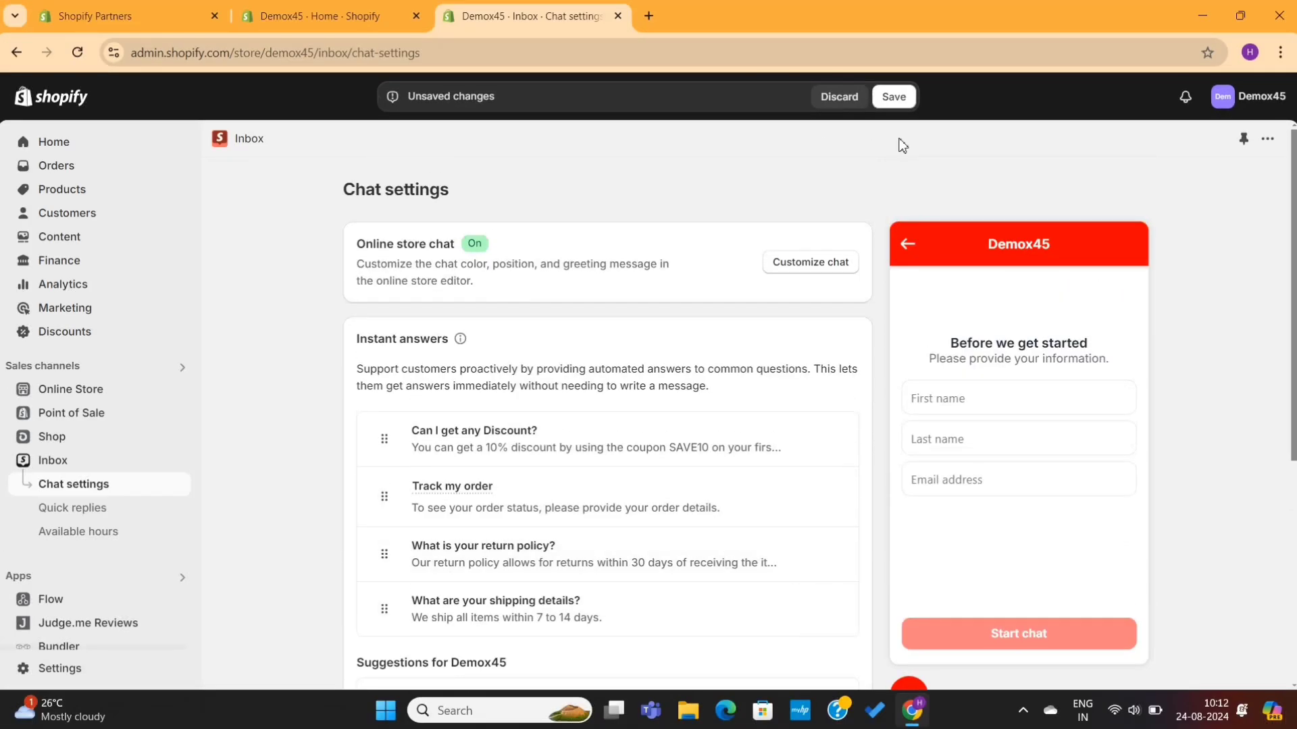
# Step: Save the chat settings, then open Quick replies (Greeting, Products, Order, Thanks) and dismiss its banner
pyautogui.click(894, 95)
pyautogui.scroll(-5, 733, 203)
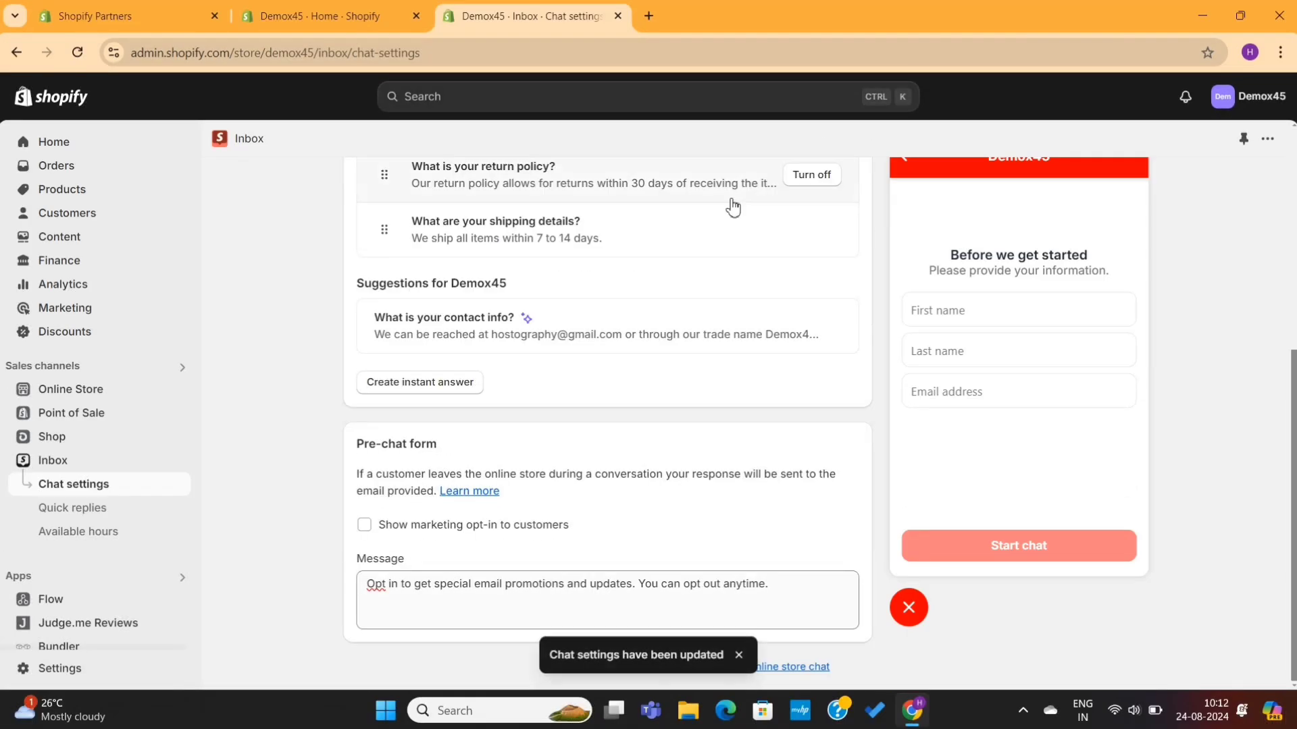
pyautogui.click(103, 514)
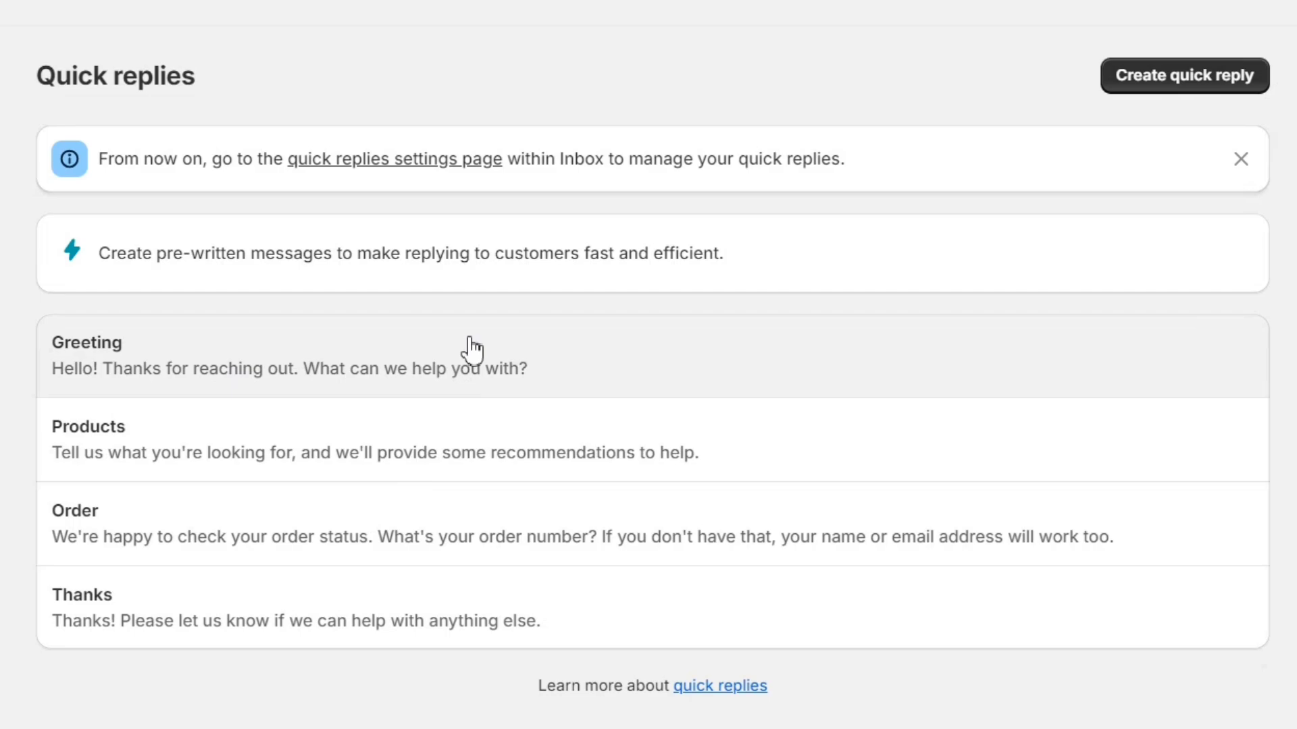
pyautogui.tripleClick(508, 252)
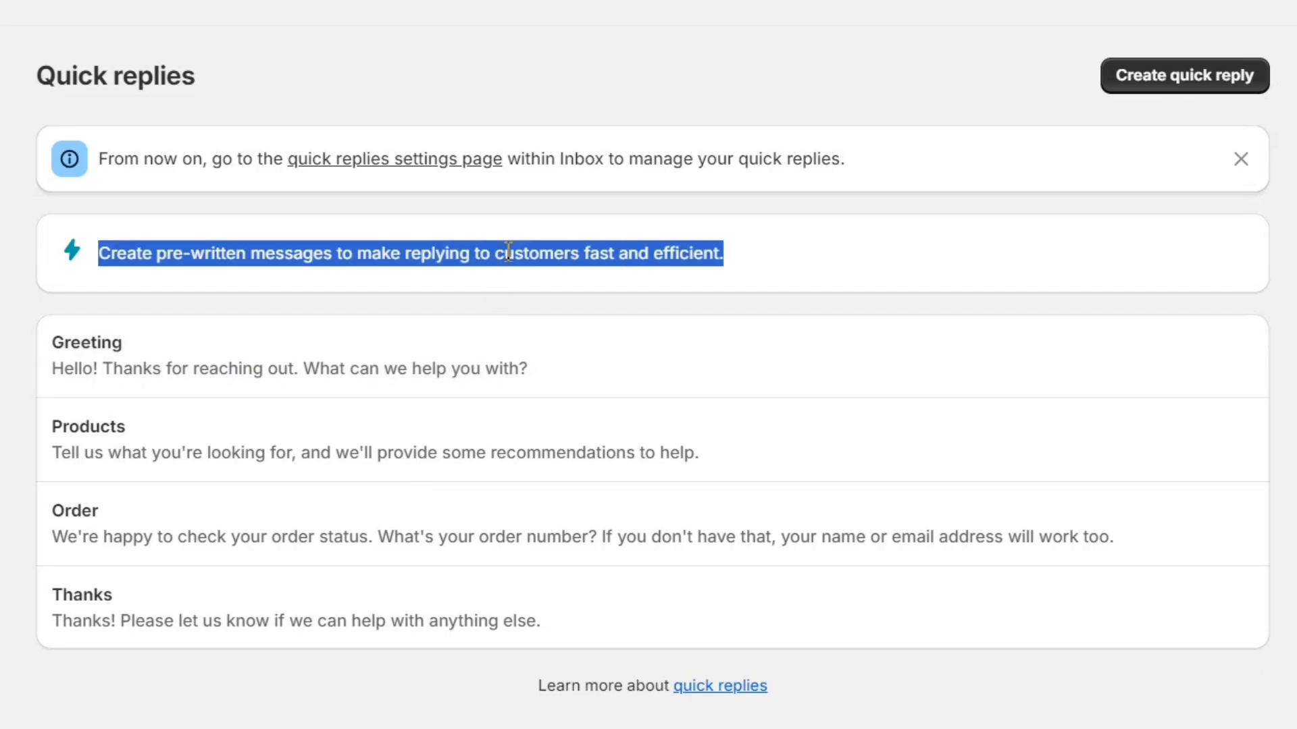
pyautogui.click(588, 255)
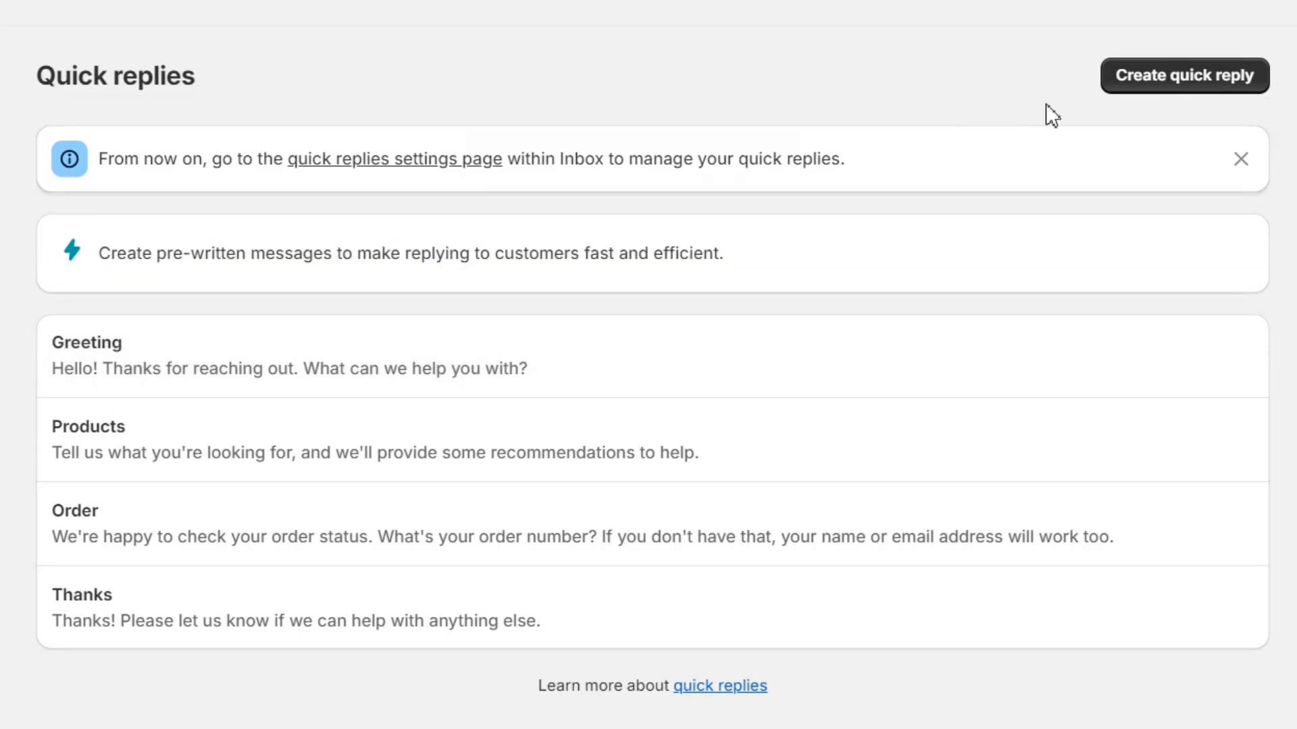
pyautogui.click(1243, 162)
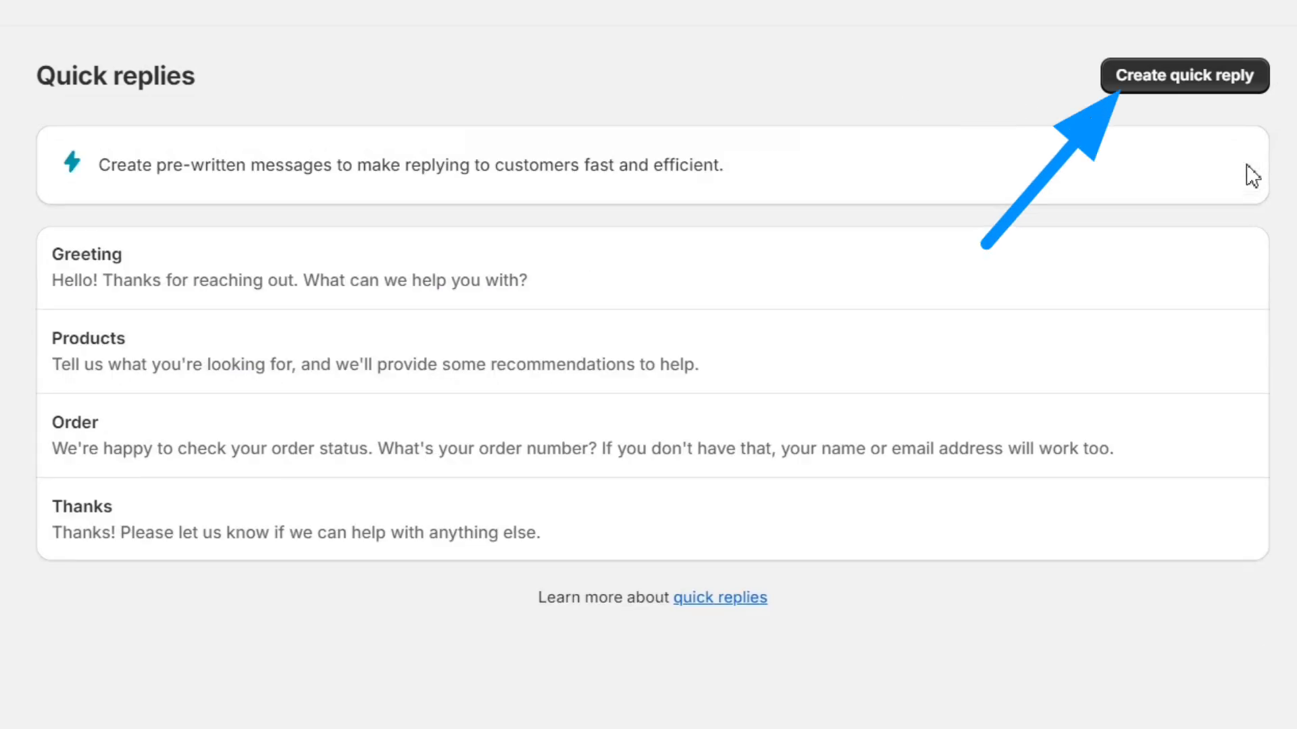
# Step: Start a new quick reply with the shortcut title order-delay
pyautogui.click(1183, 85)
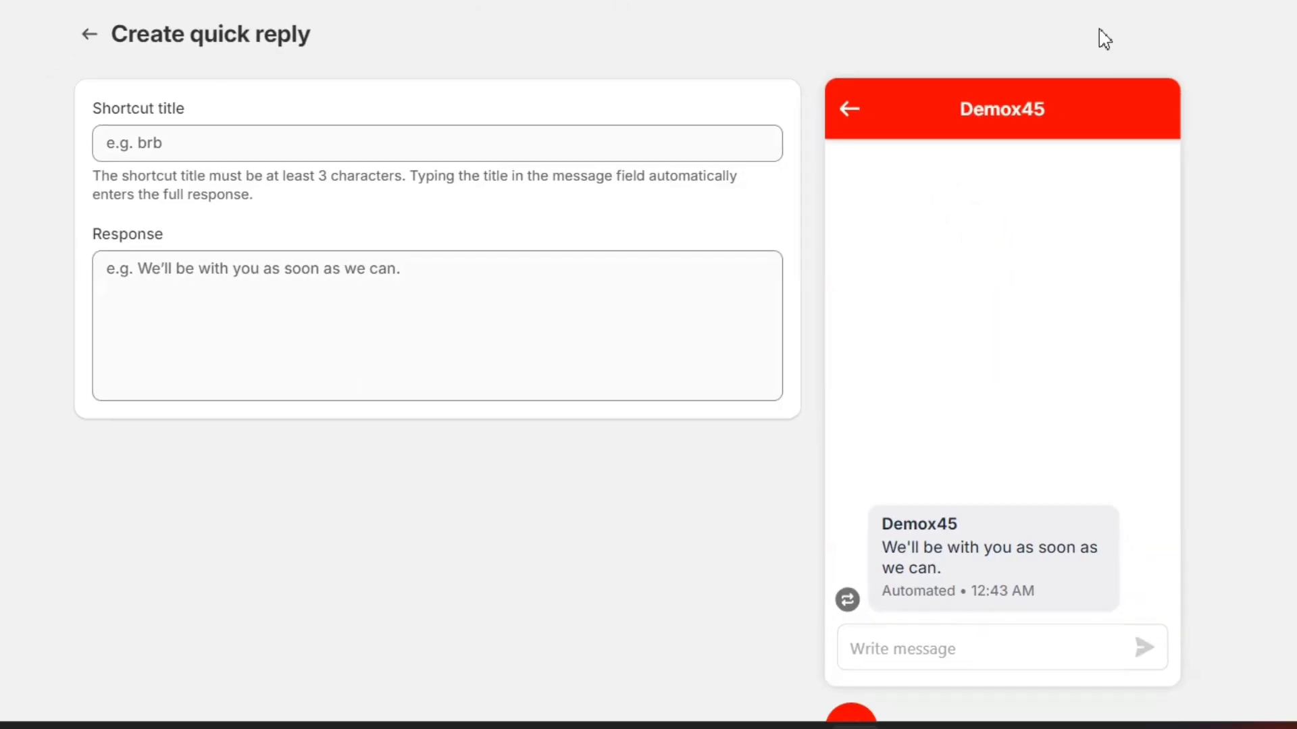
pyautogui.click(527, 146)
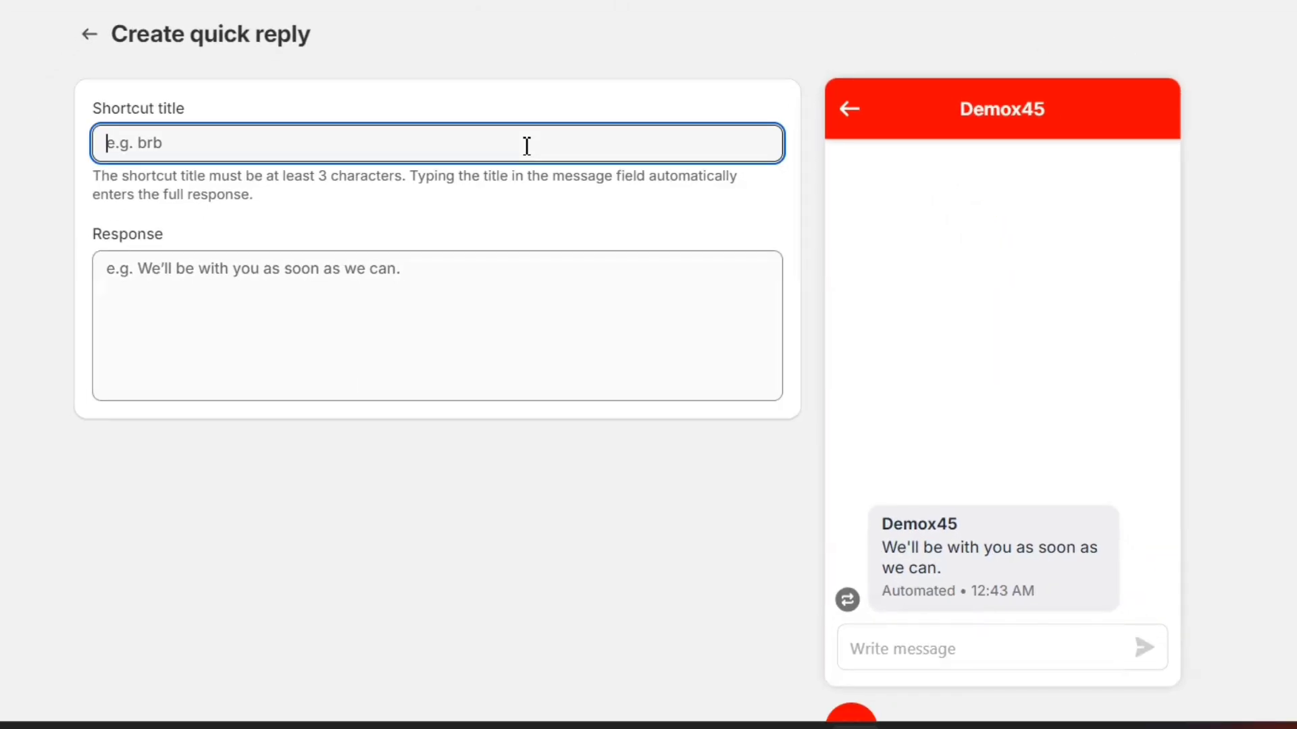
pyautogui.write('My orfer')
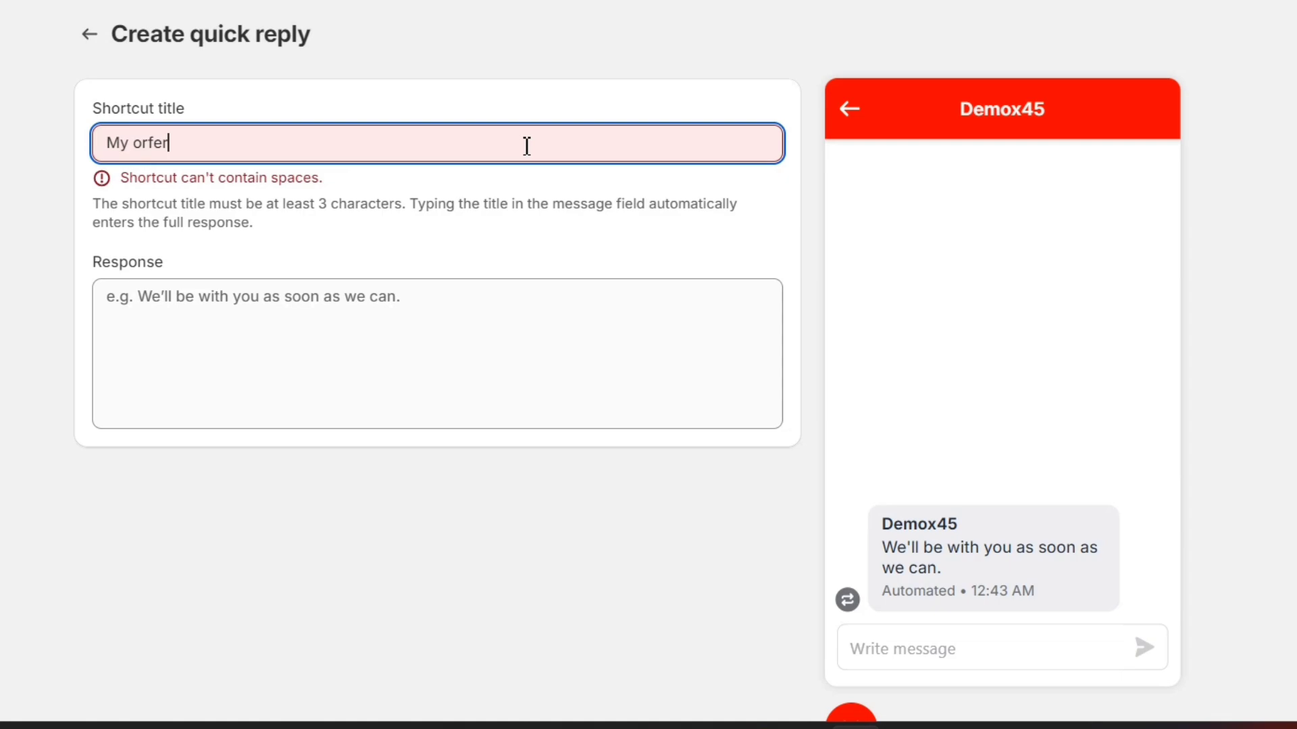
pyautogui.press('BackSpace')
pyautogui.press('BackSpace')
pyautogui.press('BackSpace')
pyautogui.write('Late o')
pyautogui.press('BackSpace')
pyautogui.press('BackSpace')
pyautogui.press('BackSpace')
pyautogui.press('BackSpace')
pyautogui.press('BackSpace')
pyautogui.press('BackSpace')
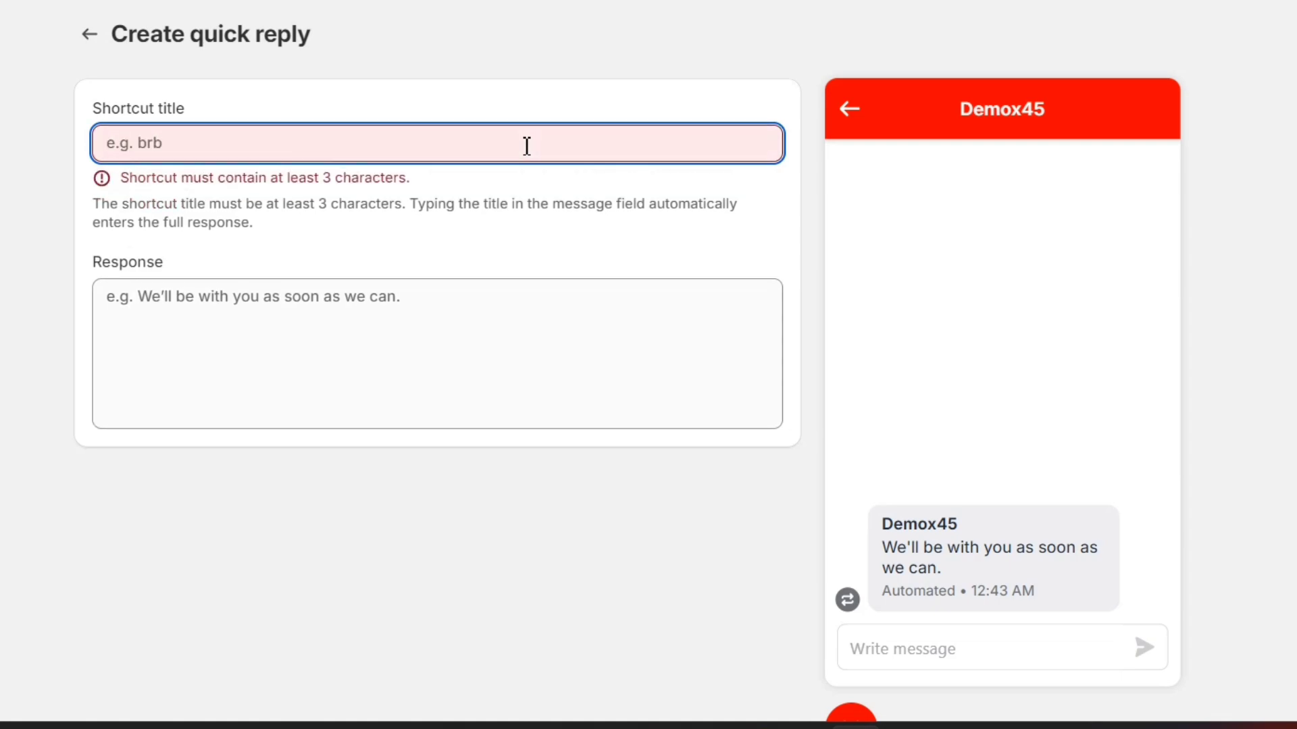
pyautogui.write('ordrr-delay')
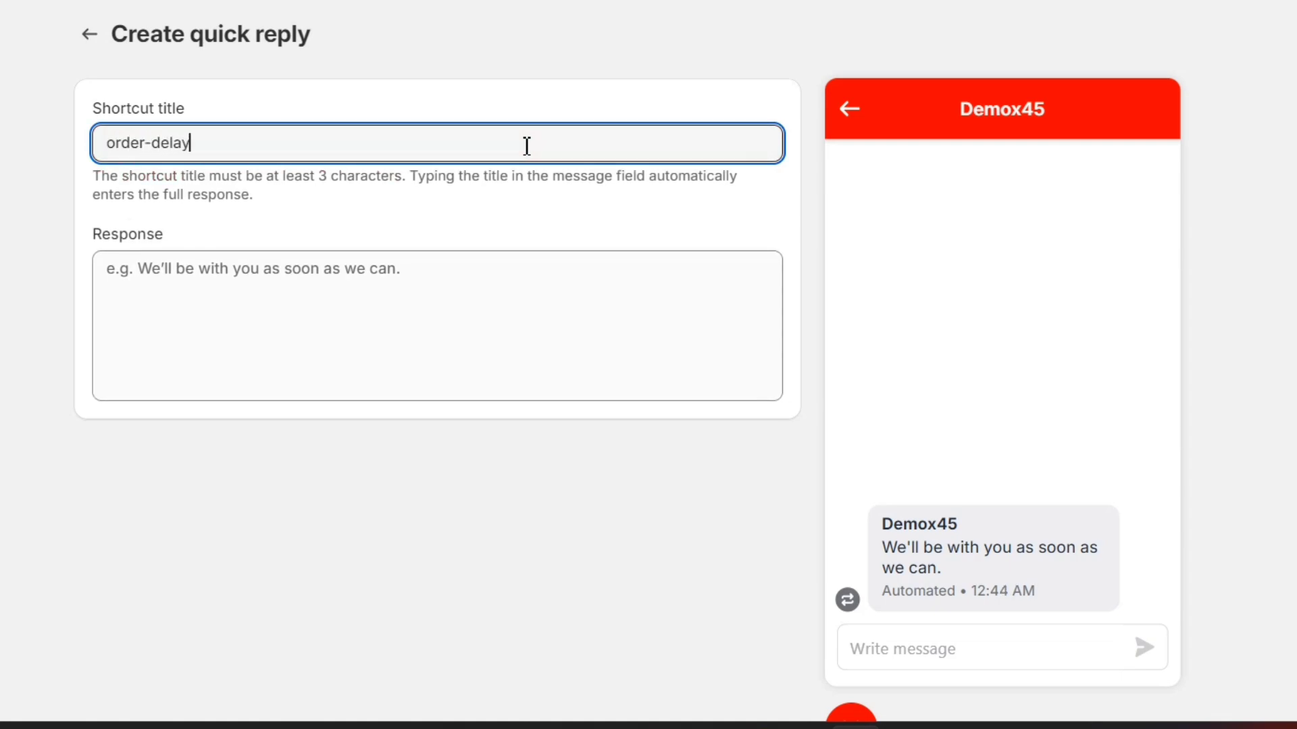
# Step: Enter the apology response promising an order update, save it, and return to the list
pyautogui.click(368, 278)
pyautogui.write('I am very sorry for the inconvenience, it looks like t')
pyautogui.press('BackSpace')
pyautogui.press('BackSpace')
pyautogui.press('BackSpace')
pyautogui.press('BackSpace')
pyautogui.press('BackSpace')
pyautogui.press('BackSpace')
pyautogui.press('BackSpace')
pyautogui.press('BackSpace')
pyautogui.press('BackSpace')
pyautogui.press('BackSpace')
pyautogui.press('BackSpace')
pyautogui.press('BackSpace')
pyautogui.press('BackSpace')
pyautogui.press('BackSpace')
pyautogui.press('BackSpace')
pyautogui.write('I wil')
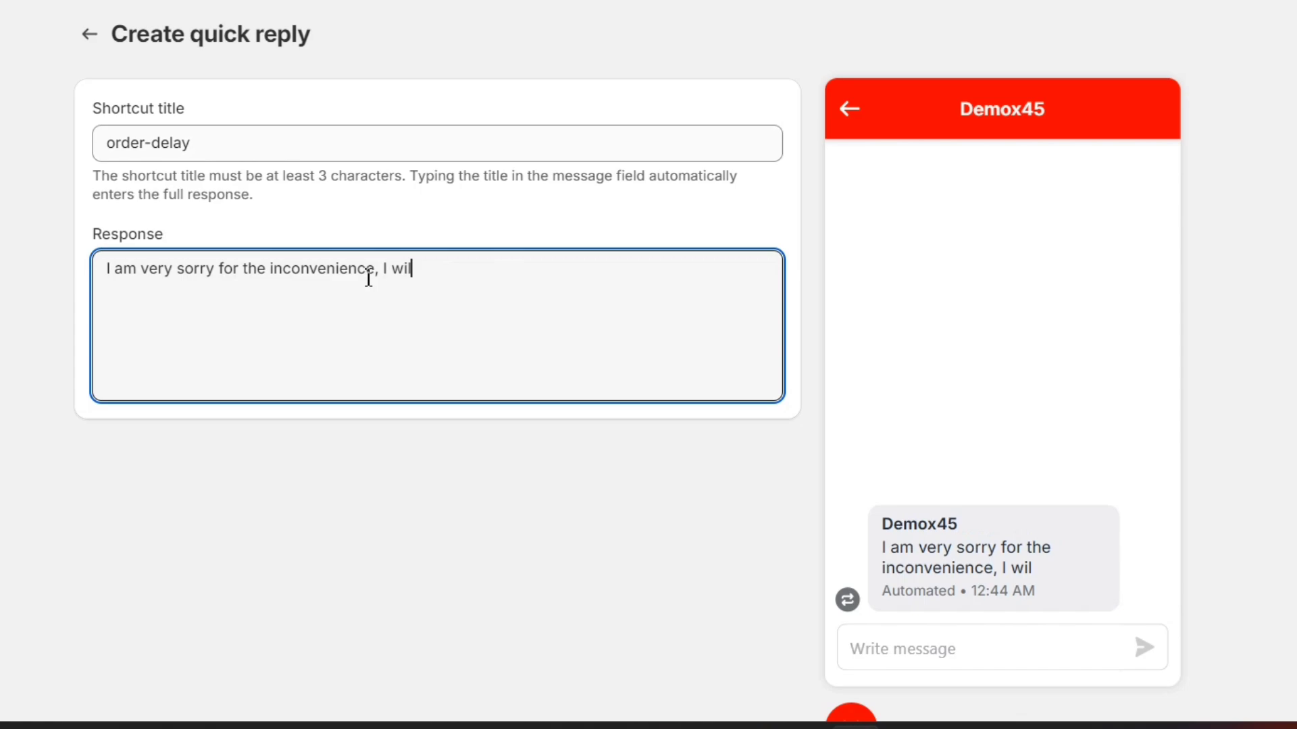
pyautogui.write('l check it right away with the team and update you on your order')
pyautogui.hotkey('ctrl', 's')
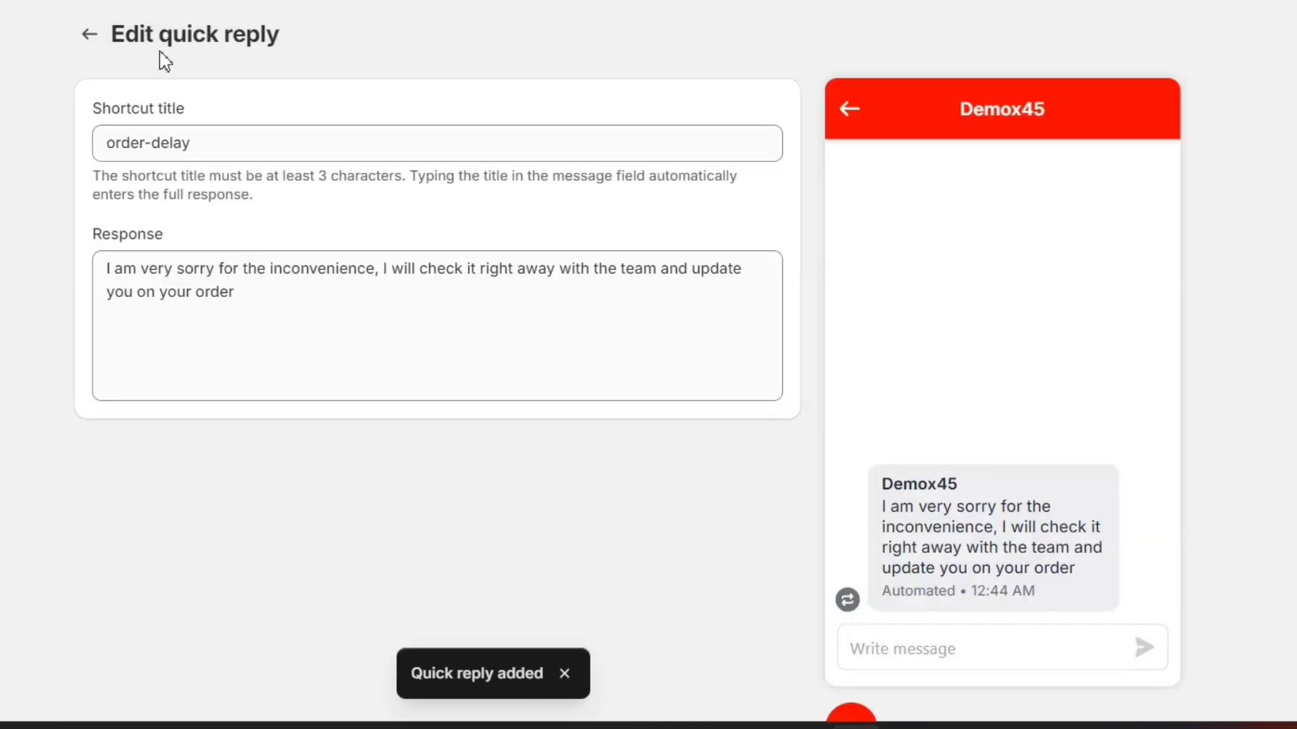
pyautogui.click(92, 38)
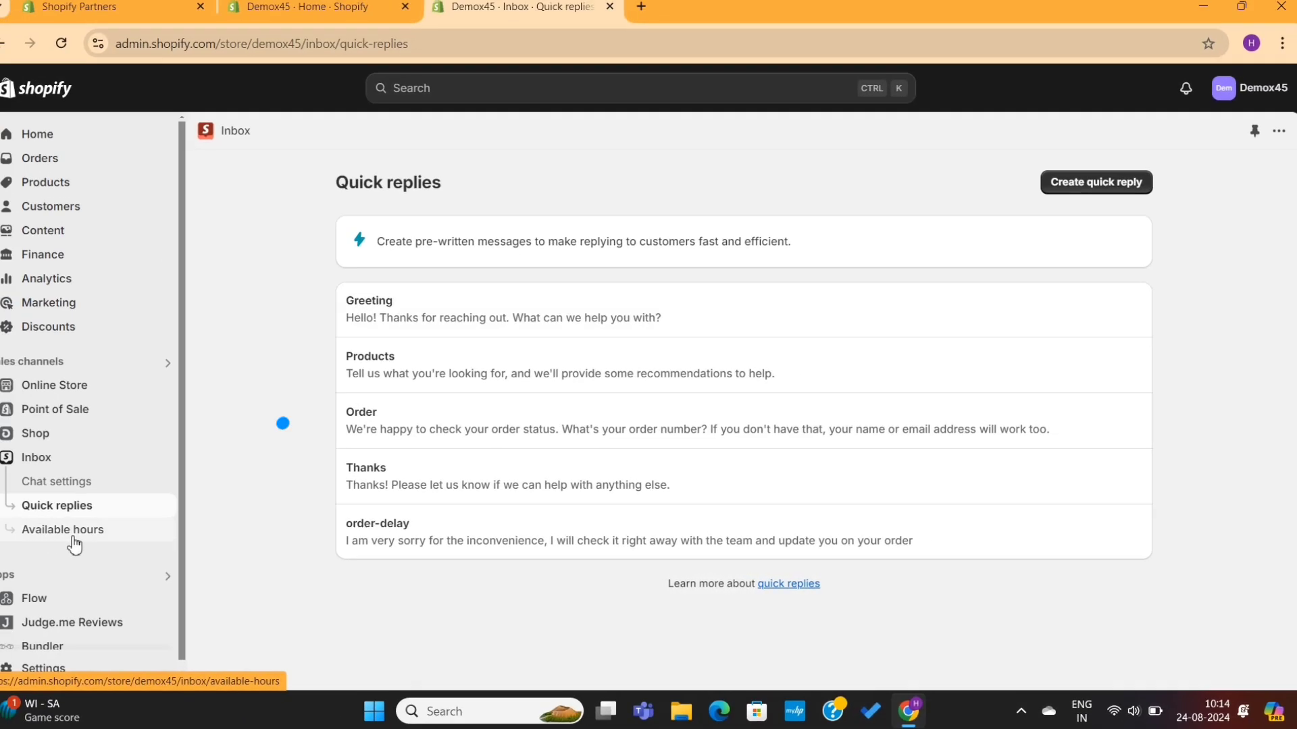
# Step: On Available hours, set Monday's hours to 10:00 AM–7:30 PM
pyautogui.click(73, 539)
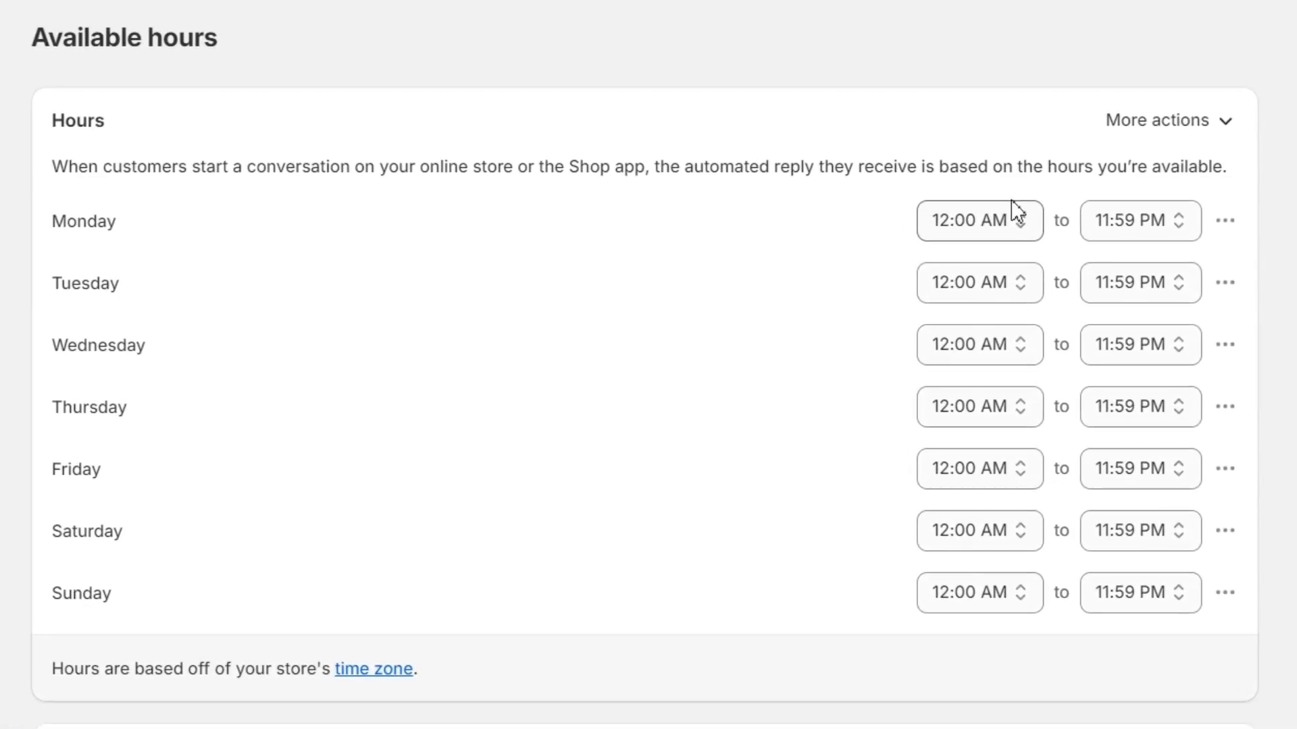
pyautogui.click(1044, 315)
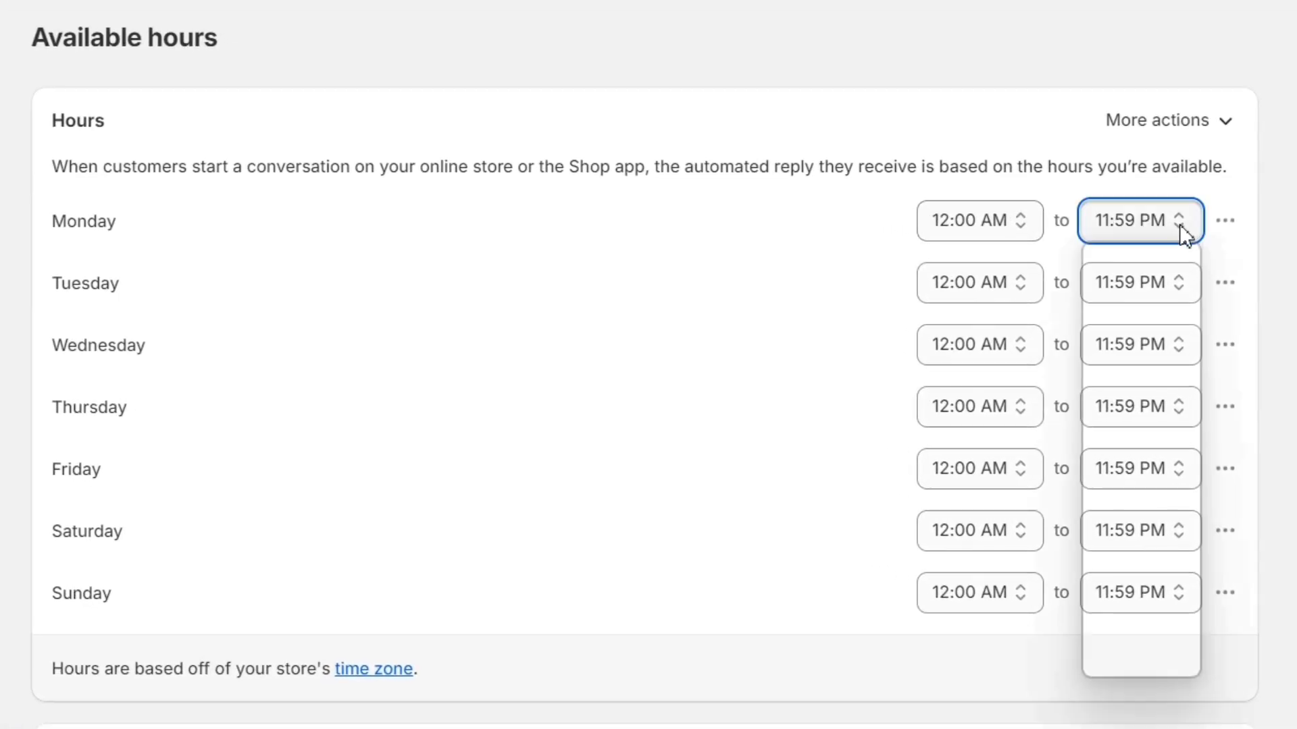
pyautogui.click(985, 231)
pyautogui.scroll(-3, 993, 379)
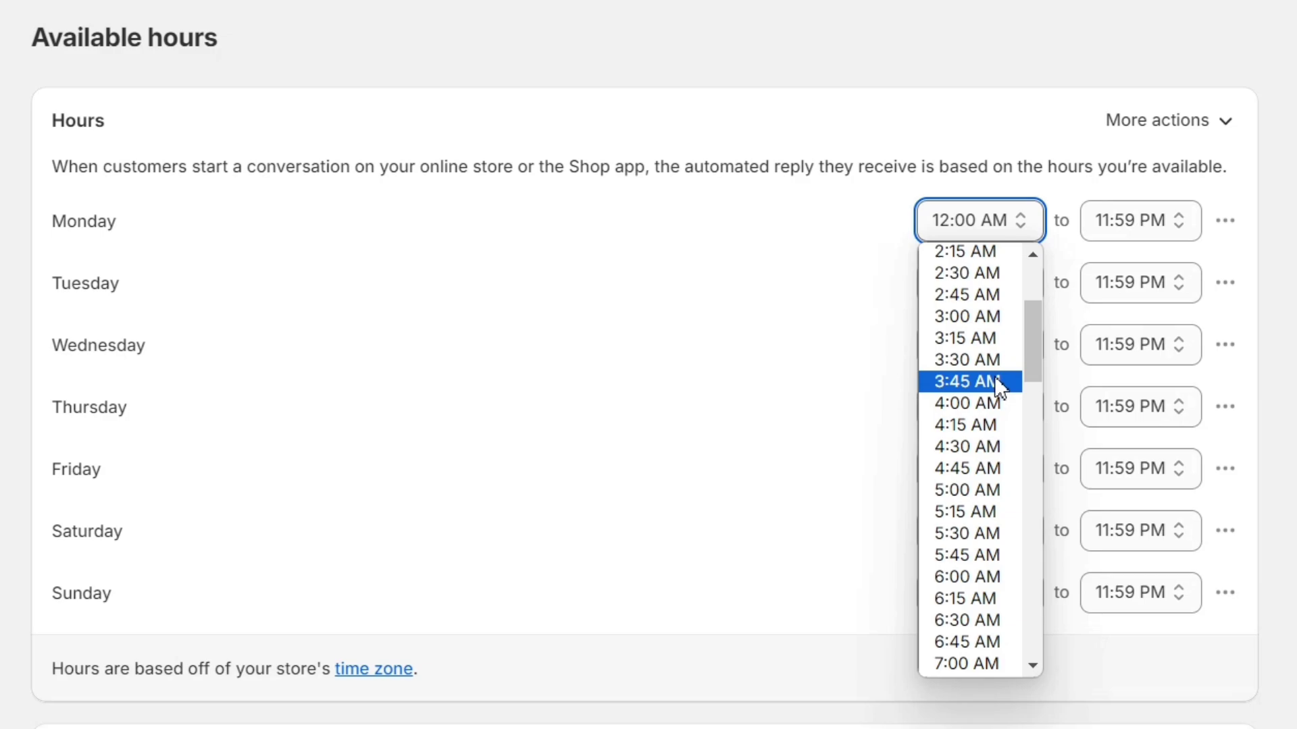
pyautogui.scroll(-3, 998, 376)
pyautogui.scroll(-2, 979, 594)
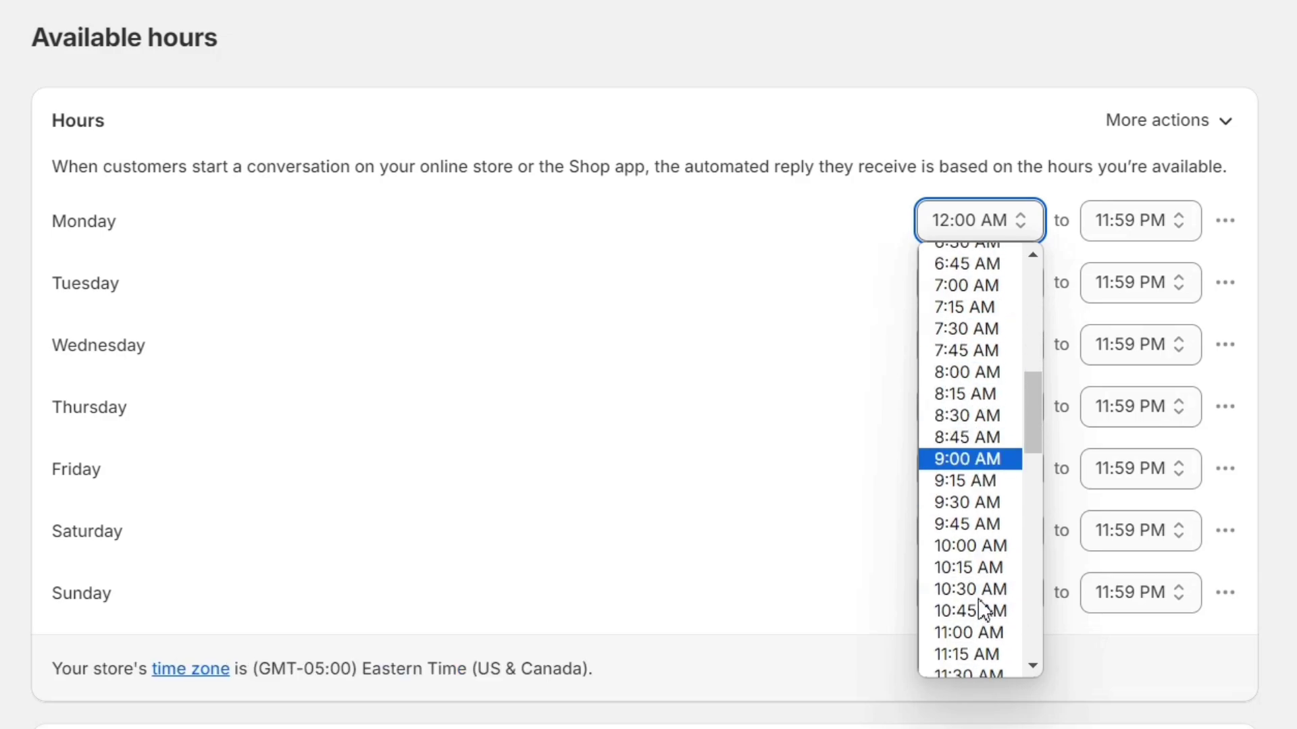
pyautogui.click(978, 546)
pyautogui.click(1142, 221)
pyautogui.click(1135, 274)
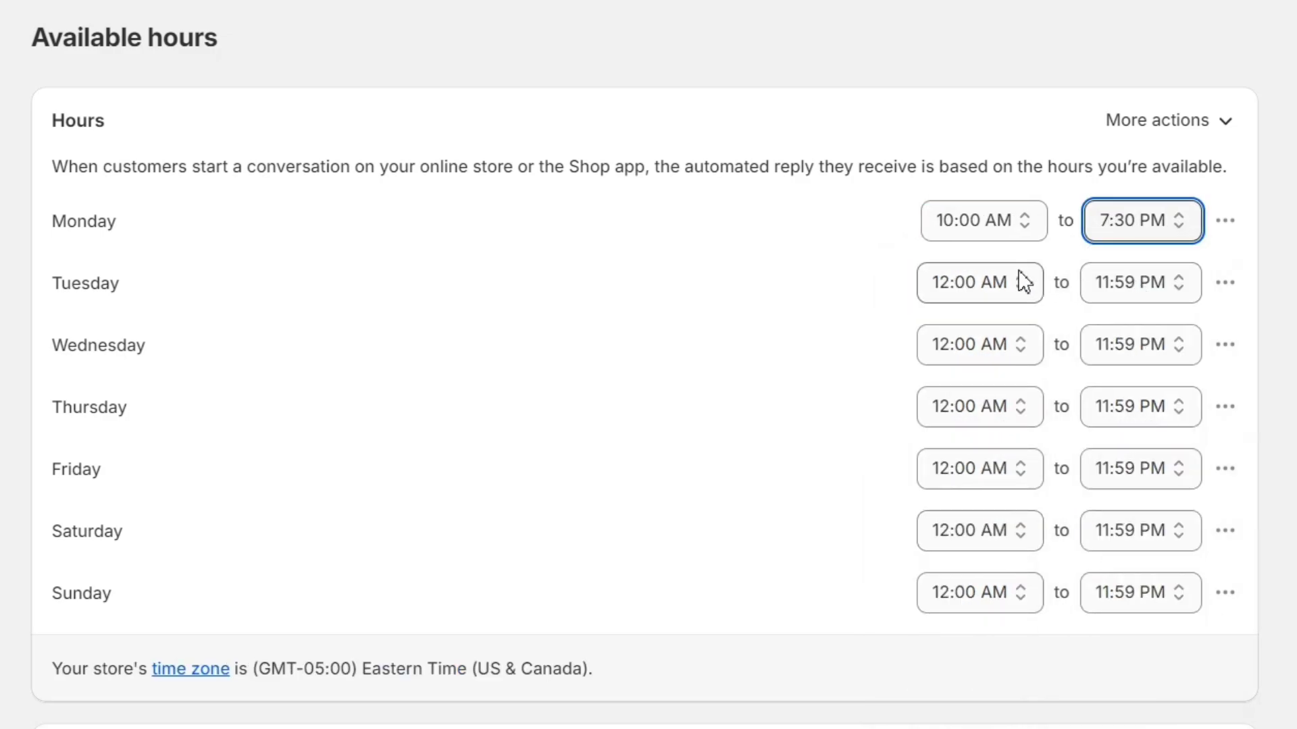
pyautogui.click(987, 284)
pyautogui.click(819, 281)
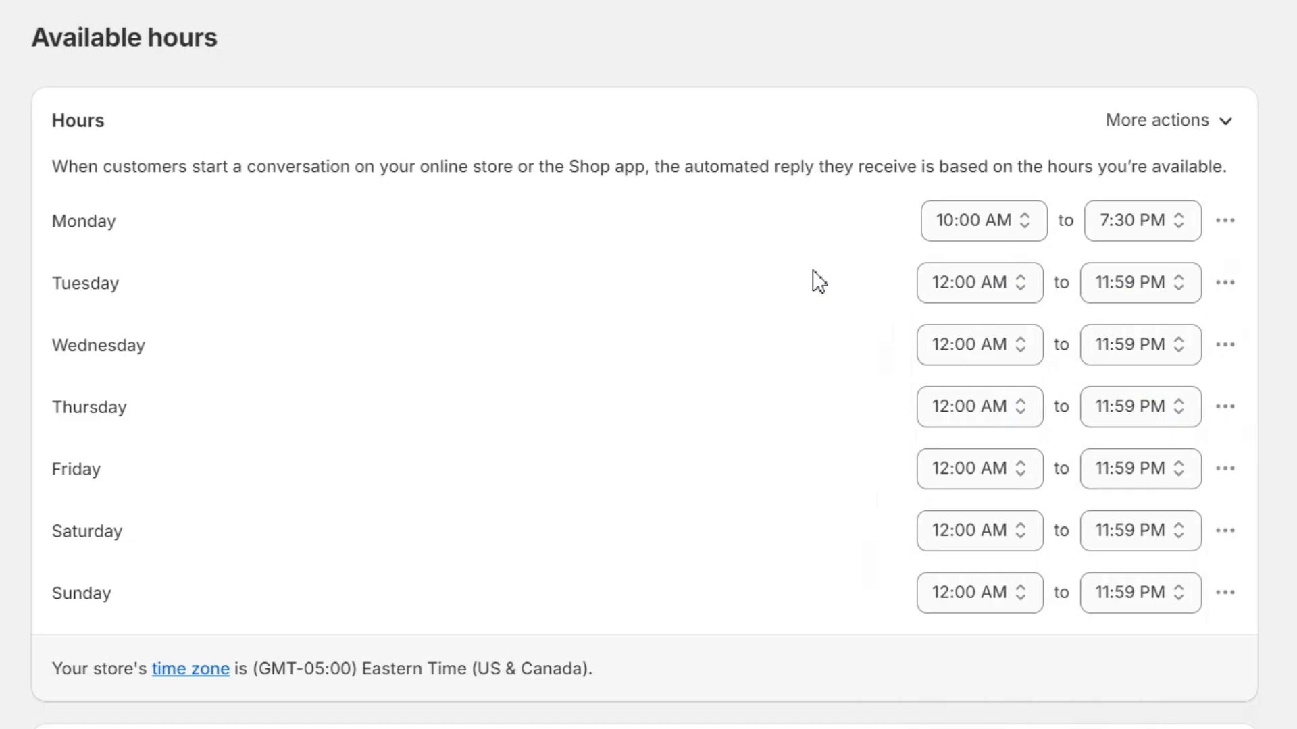
# Step: Remove the hours for every day, turn on the automated first reply, and save
pyautogui.click(1171, 125)
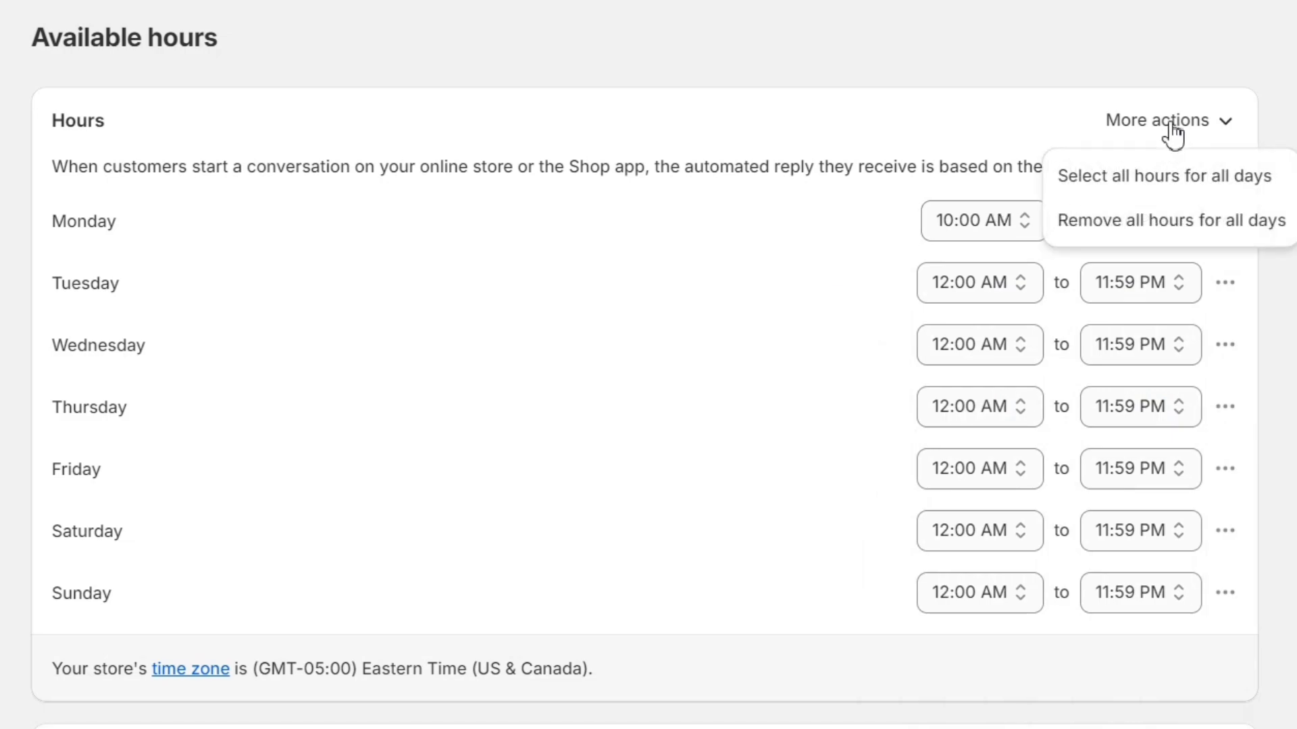
pyautogui.click(1221, 244)
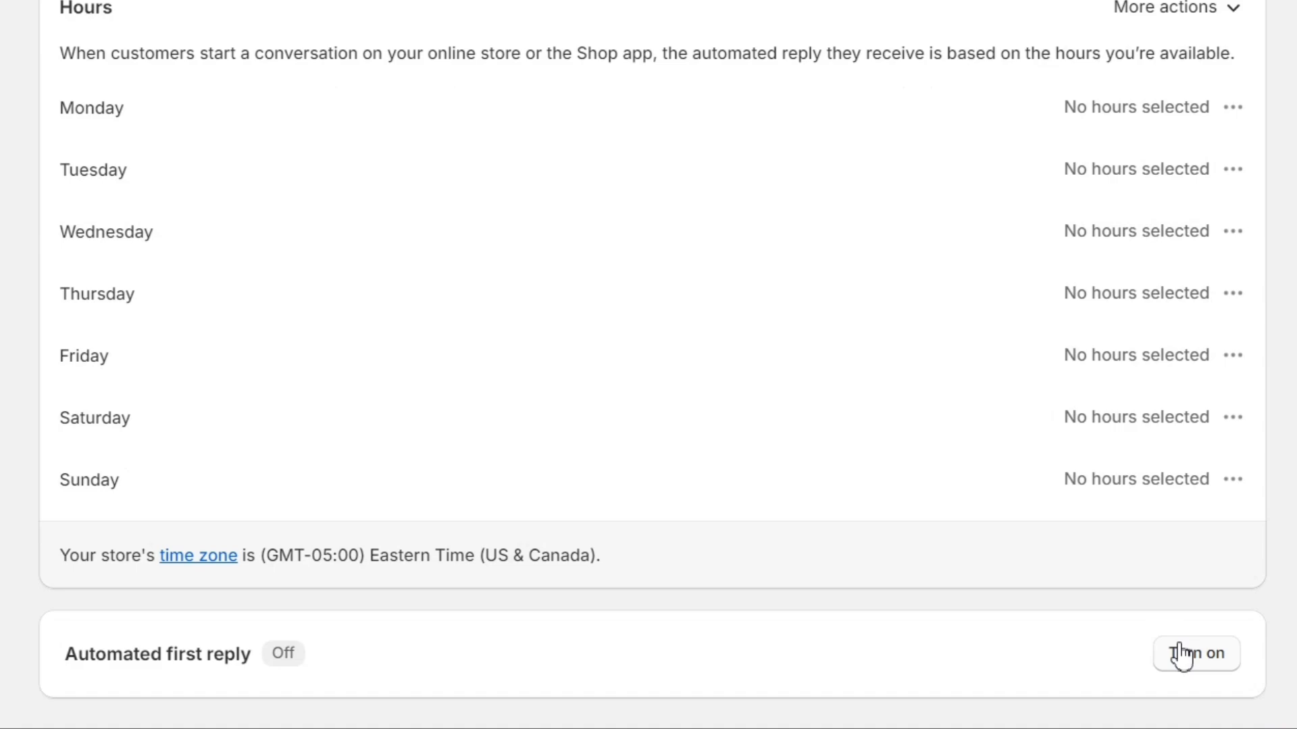
pyautogui.click(1198, 655)
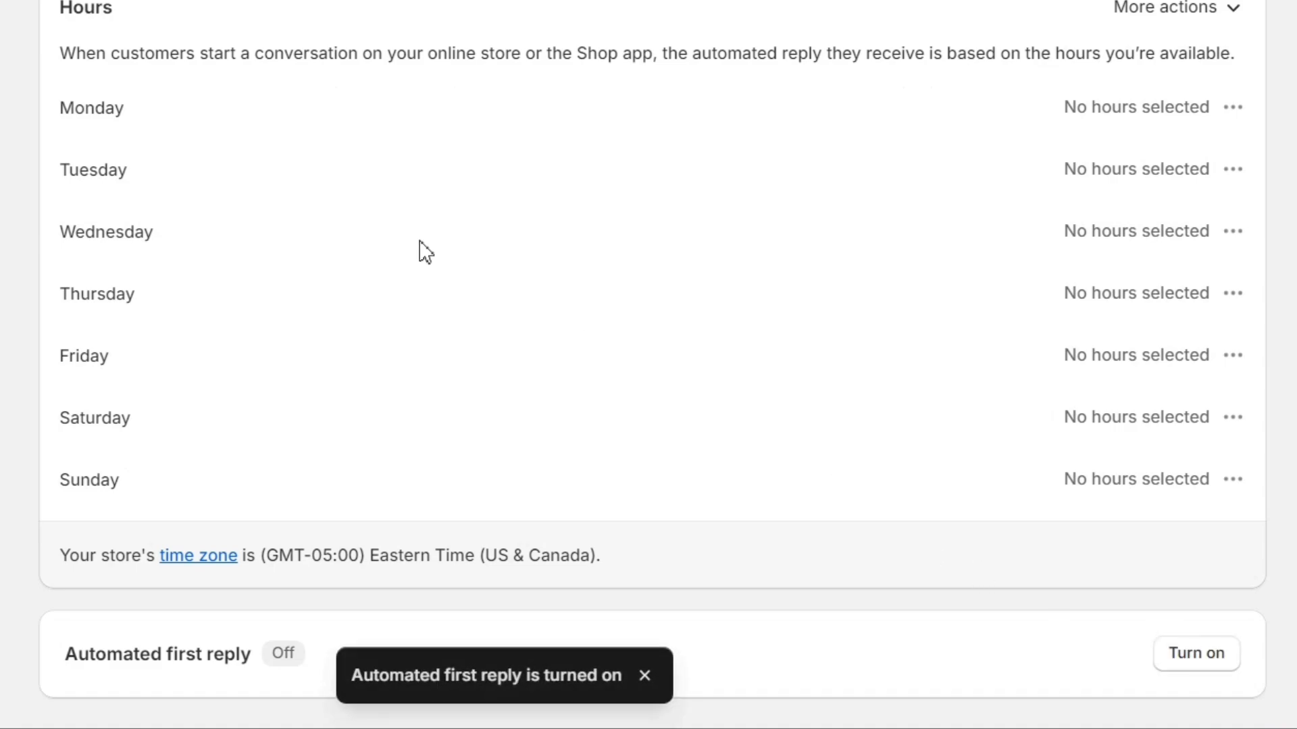
pyautogui.scroll(-2, 498, 260)
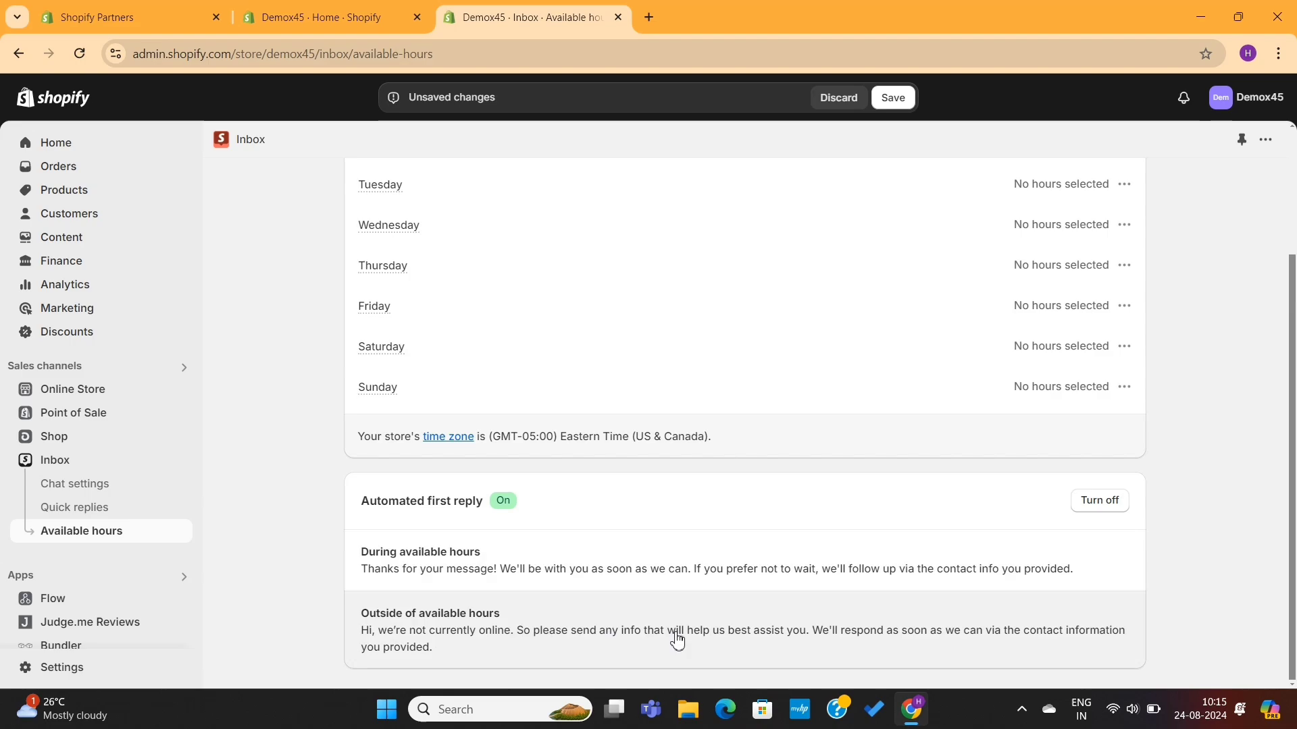
pyautogui.scroll(3, 676, 642)
pyautogui.click(892, 100)
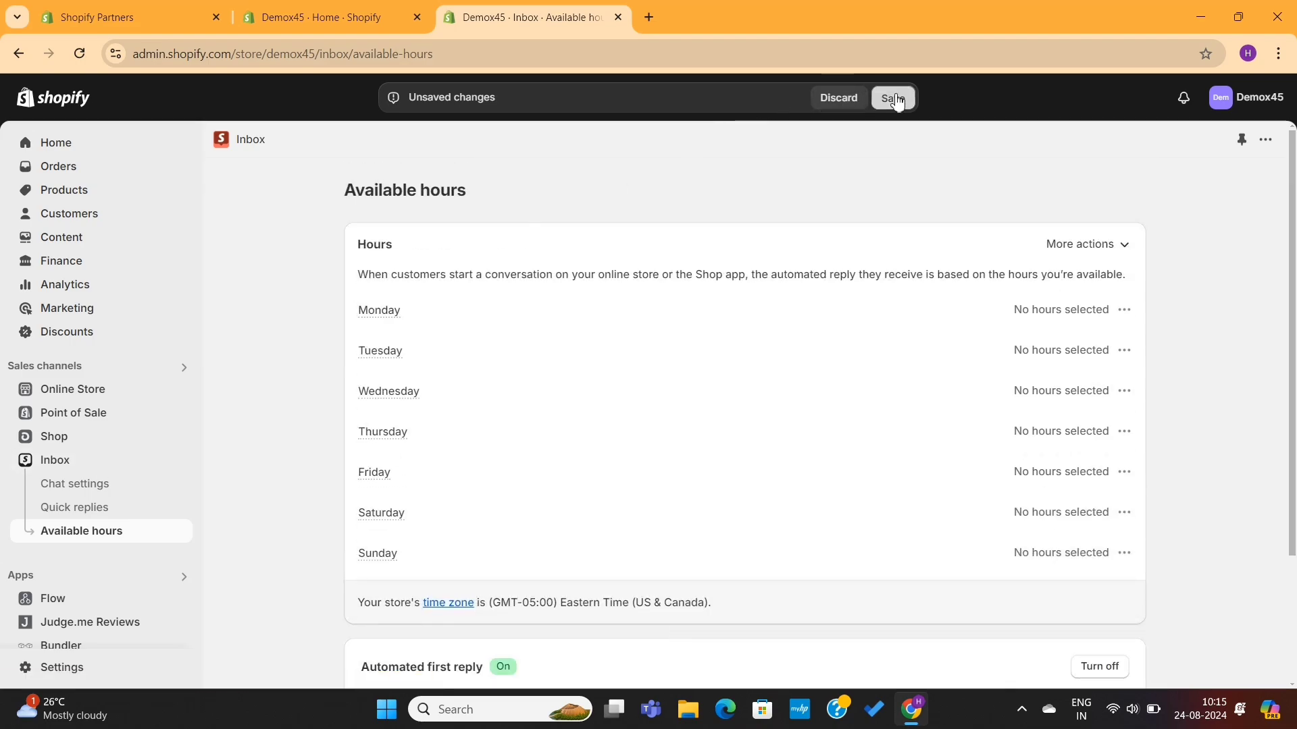
pyautogui.scroll(-2, 606, 242)
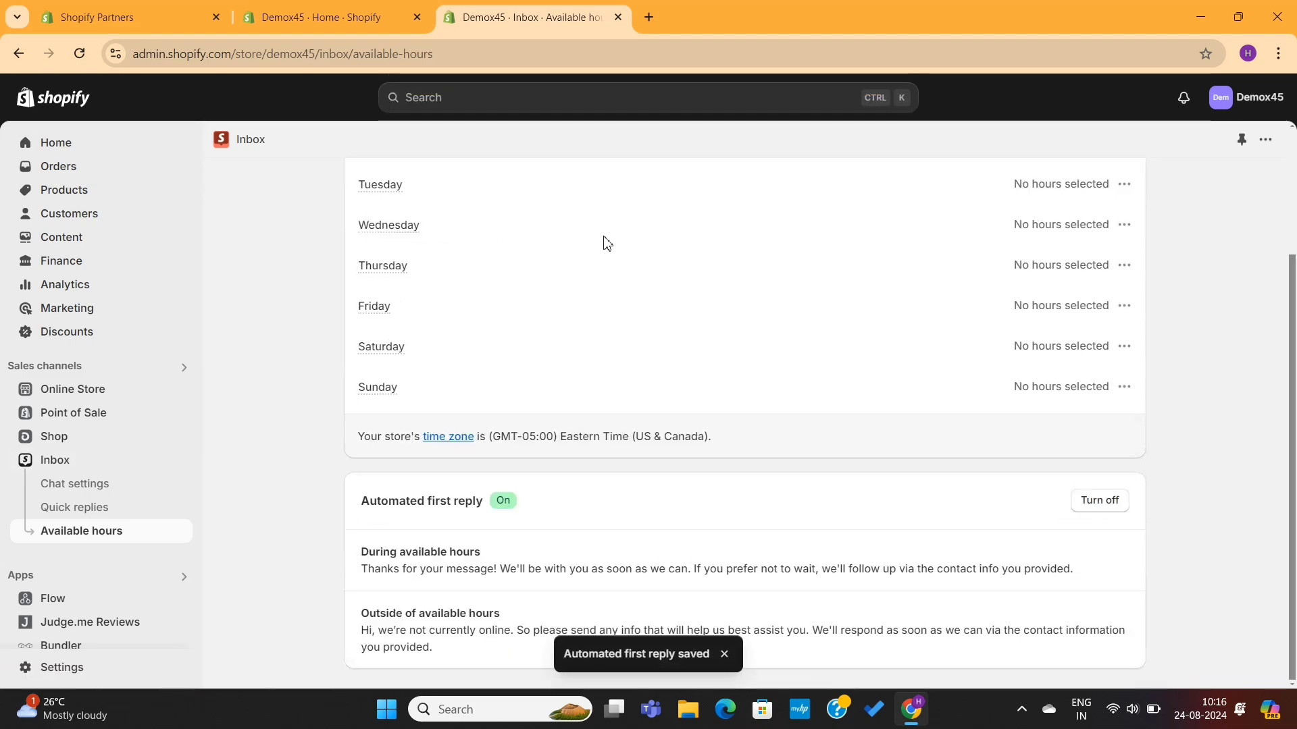
# Step: Return to the Inbox overview page showing 0 unread and online store chat on
pyautogui.hotkey('alt', 'Left')
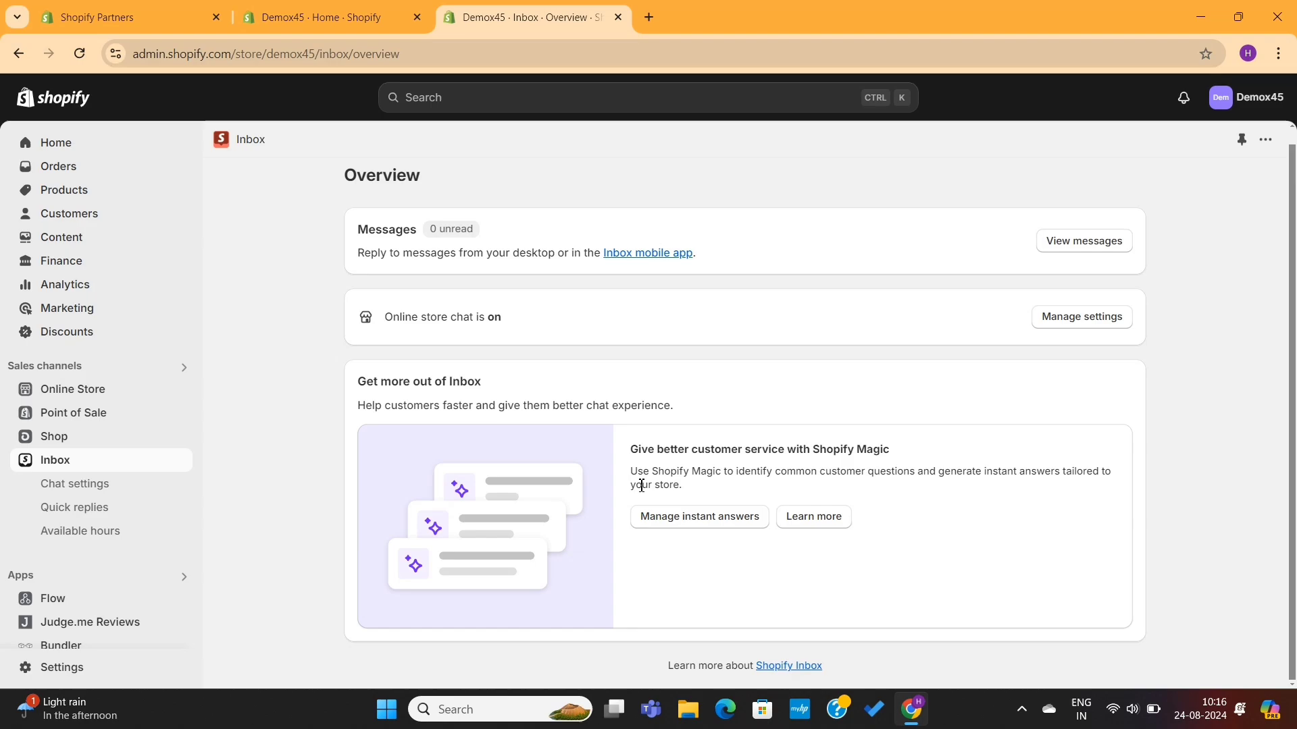
pyautogui.scroll(1, 642, 485)
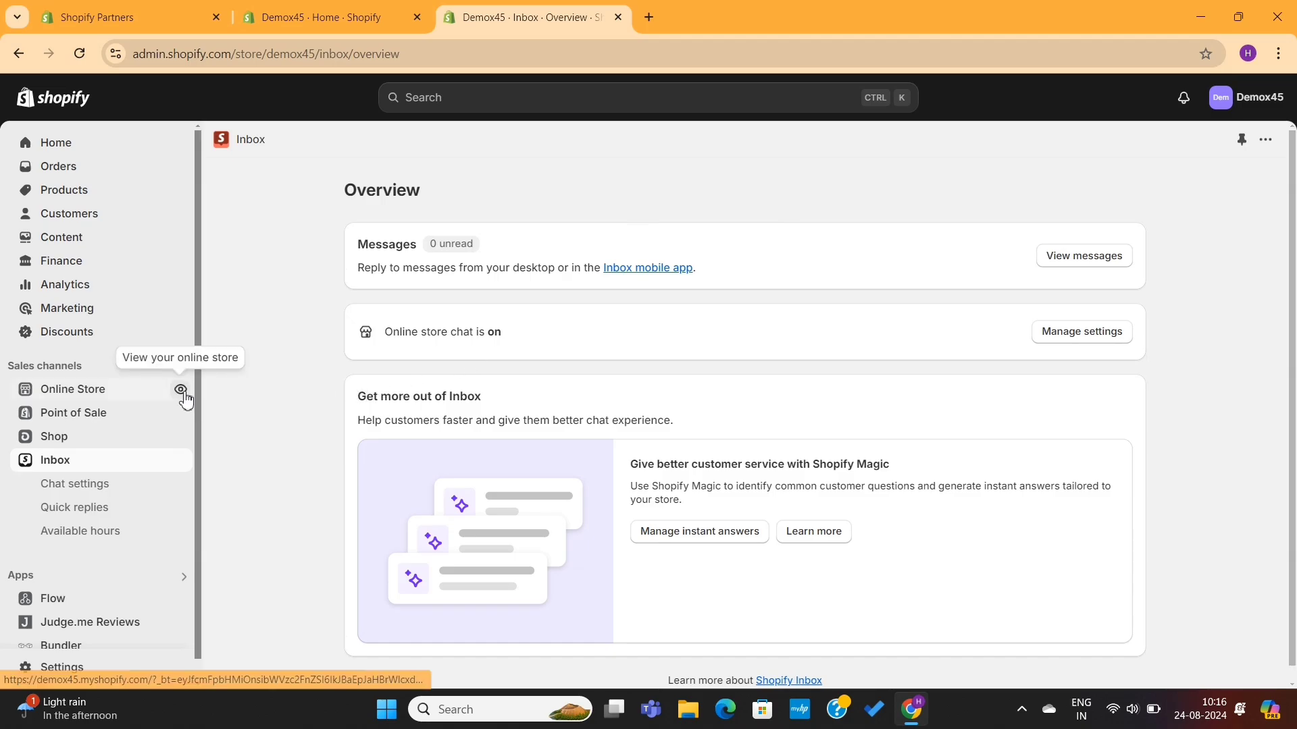
# Step: Open the online store in a new tab and launch its Contact chat
pyautogui.click(182, 392)
pyautogui.scroll(-20, 747, 409)
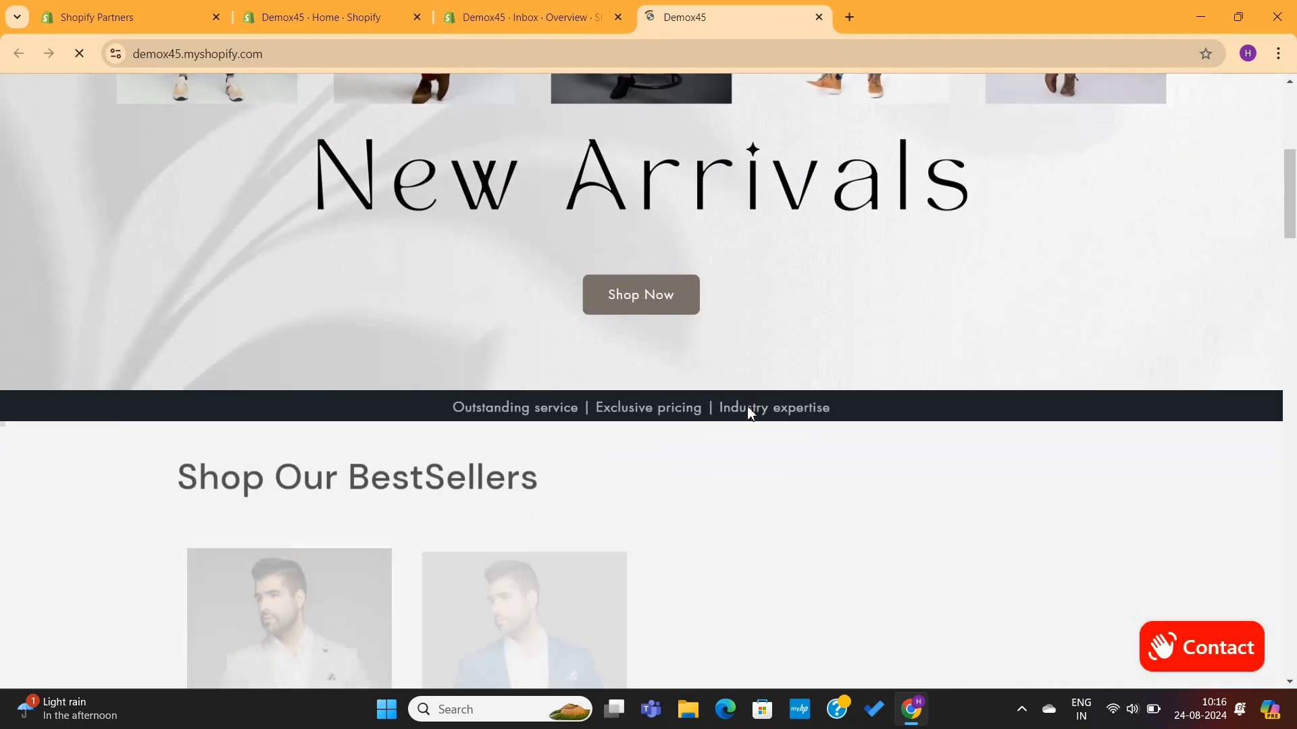
pyautogui.scroll(-10, 750, 408)
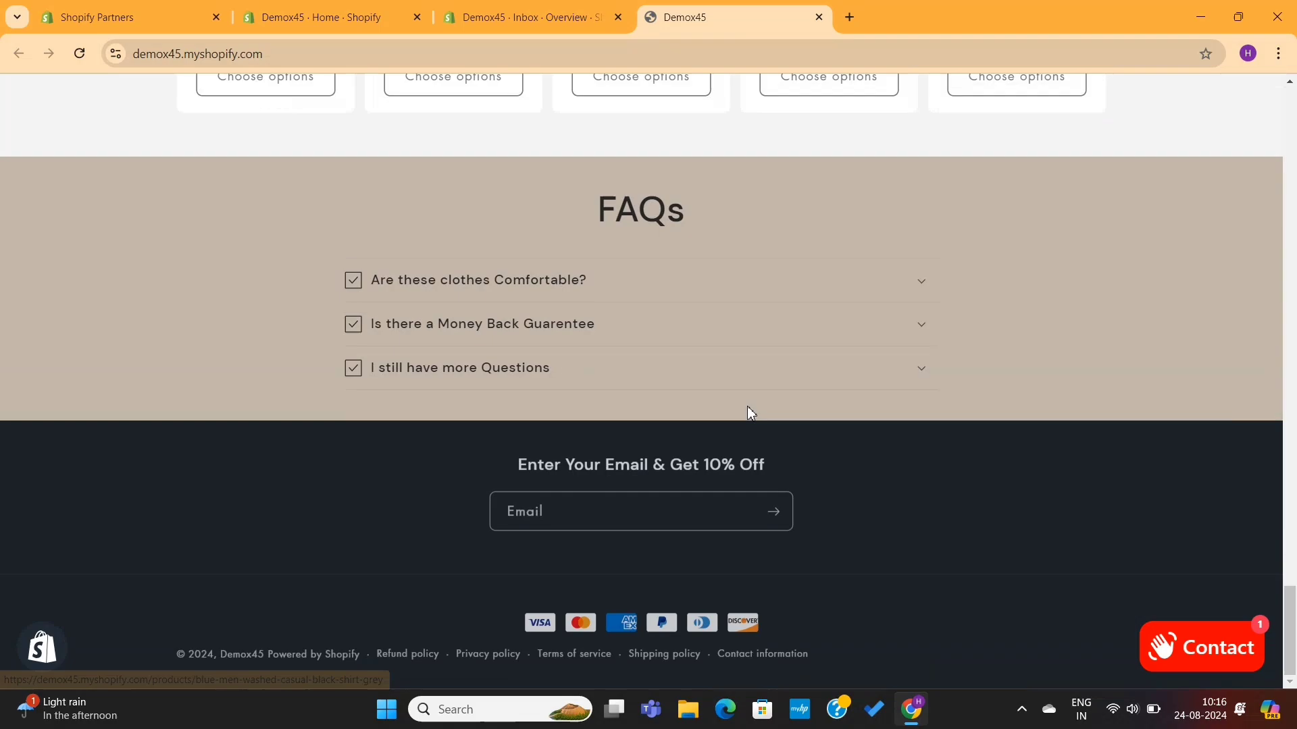
pyautogui.scroll(20, 748, 409)
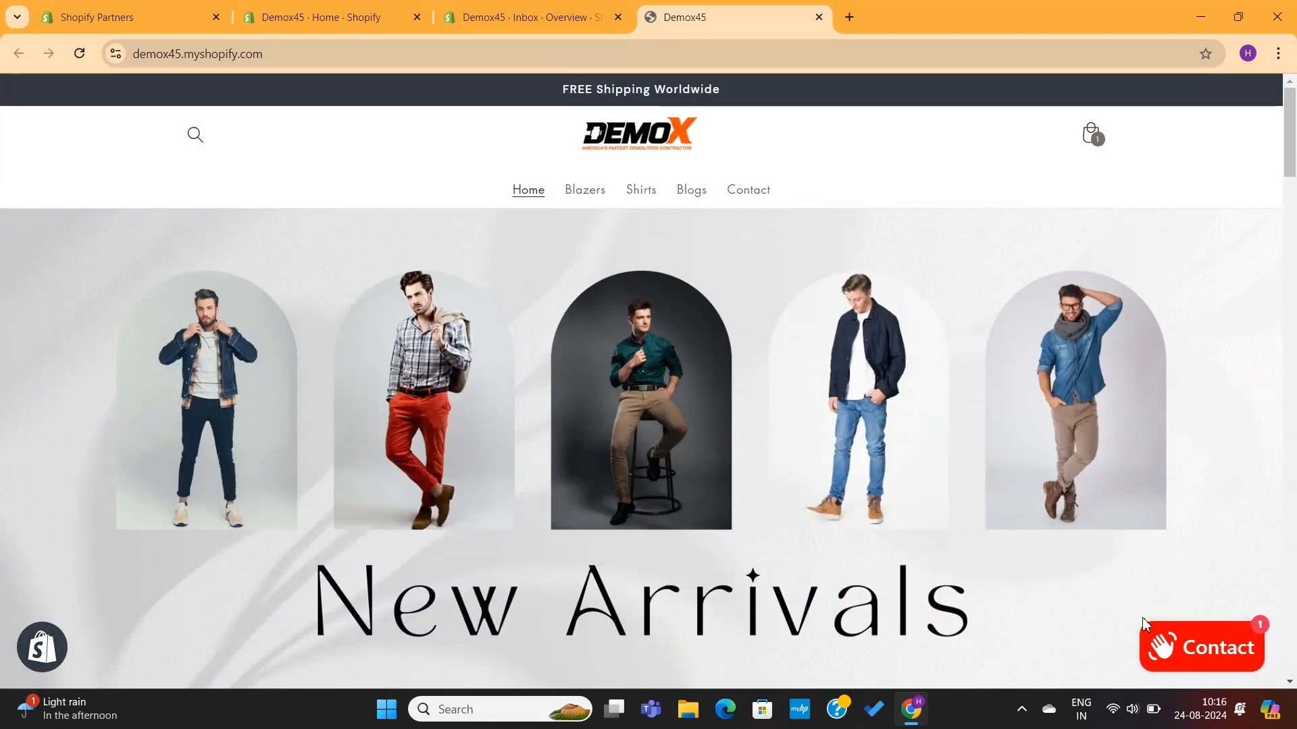
pyautogui.click(1214, 658)
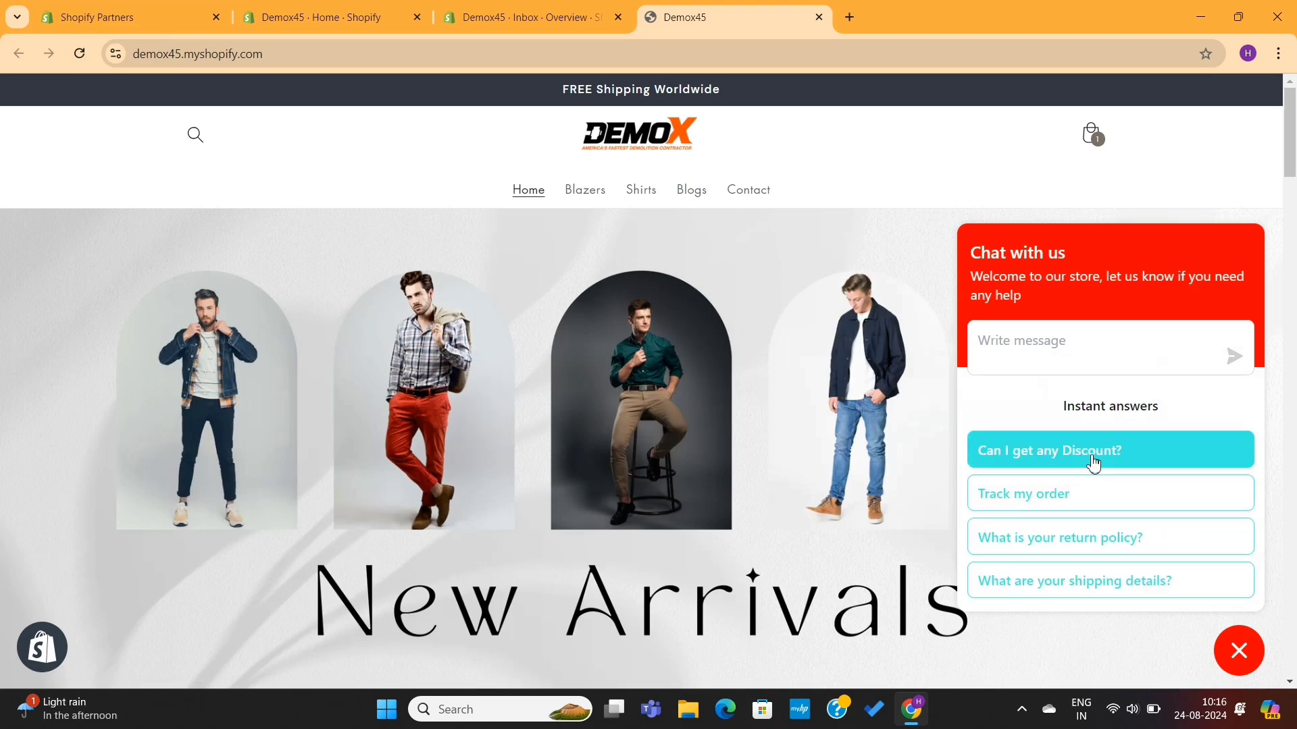
# Step: Ask the discount, return policy and shipping details instant answers in turn
pyautogui.click(1094, 457)
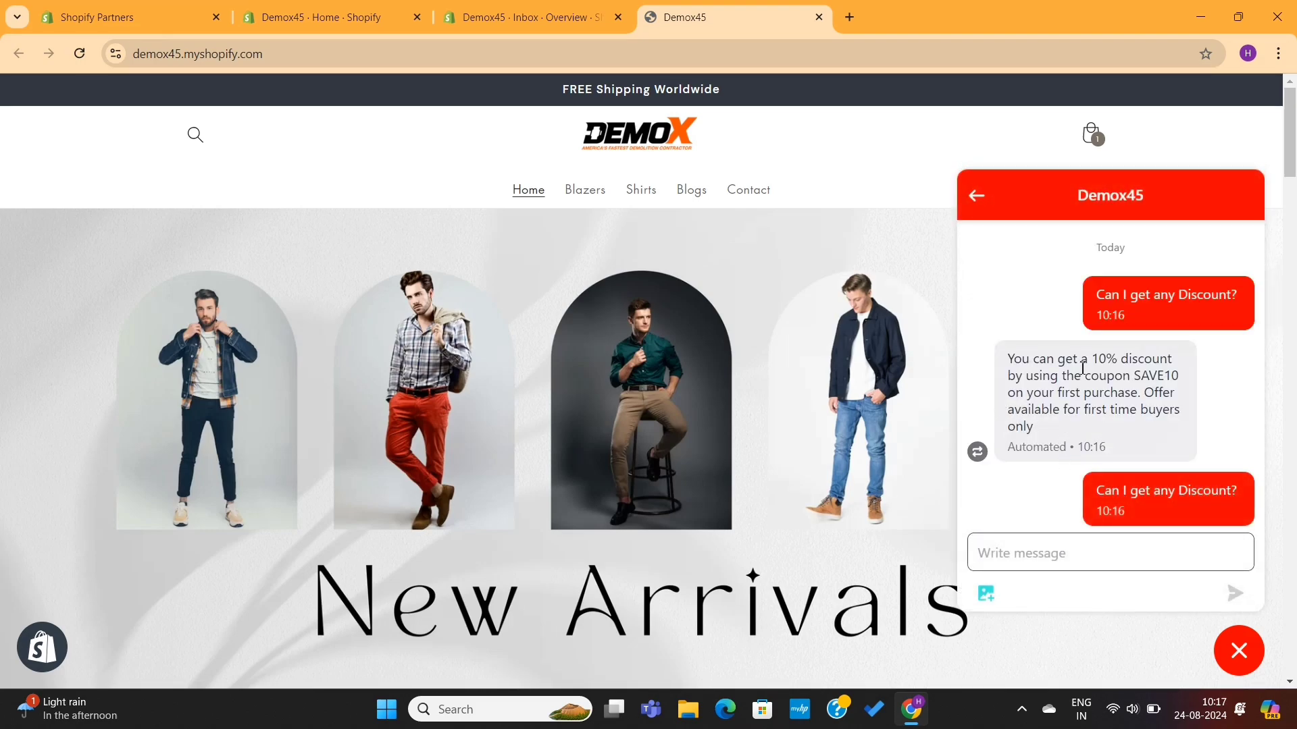
pyautogui.click(976, 195)
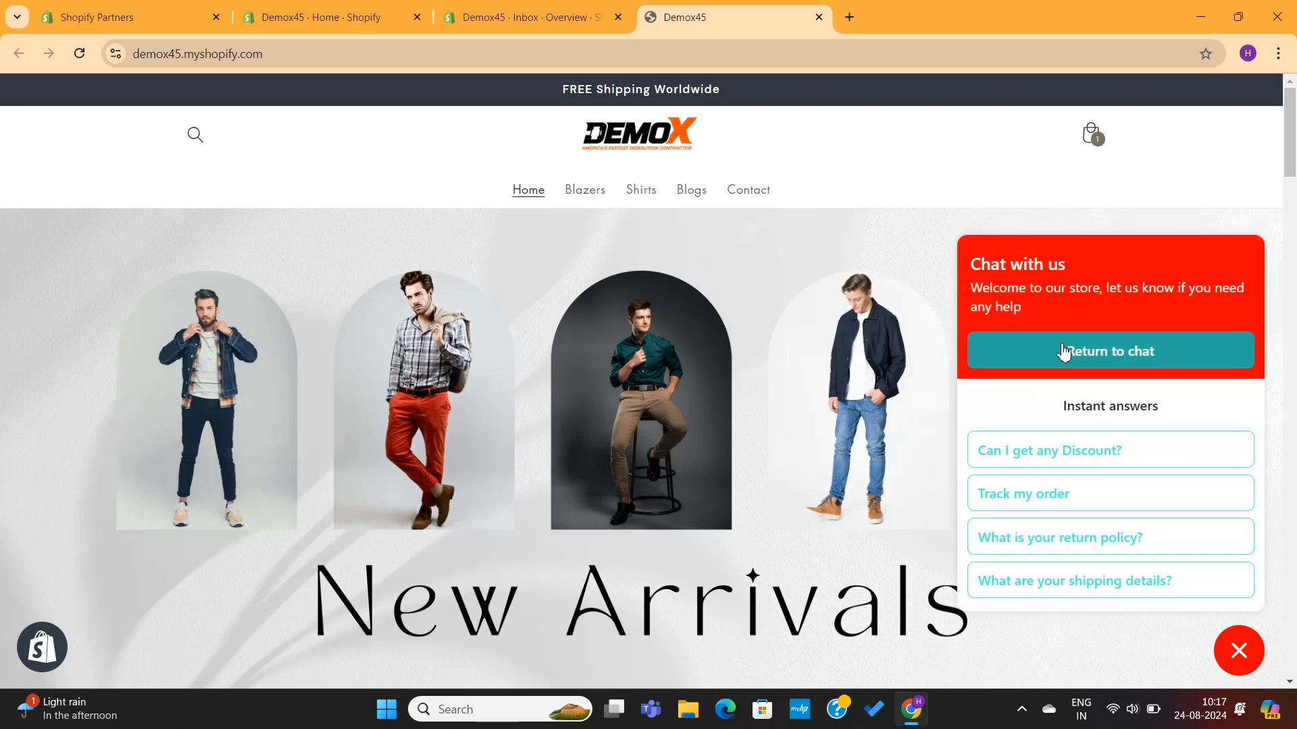
pyautogui.click(1083, 539)
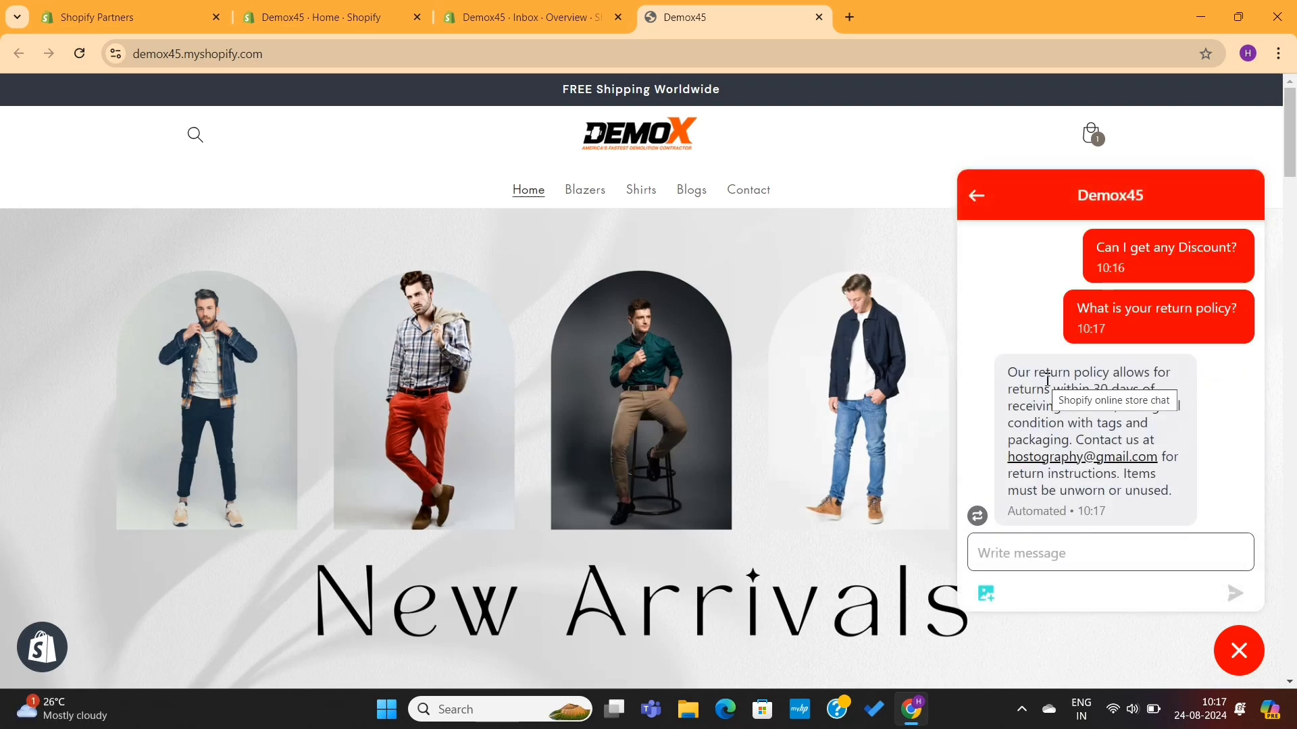
pyautogui.click(976, 195)
pyautogui.click(1067, 582)
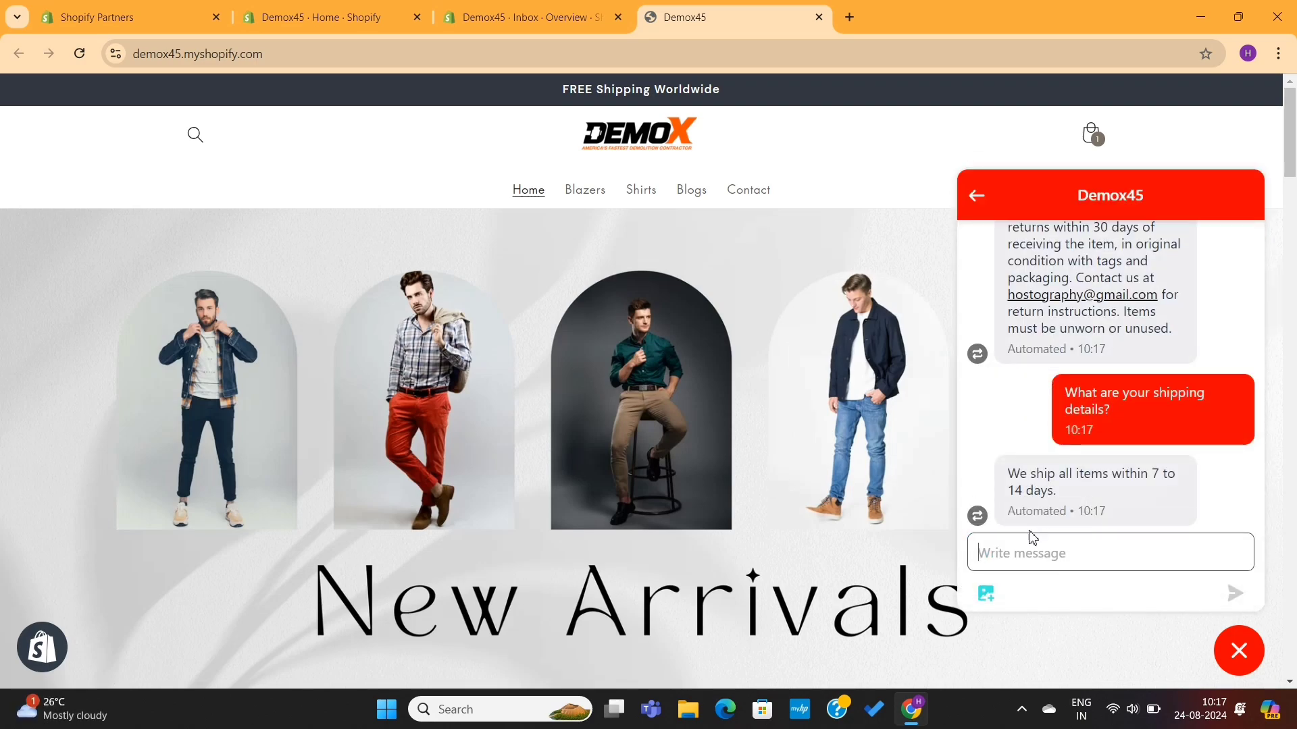
# Step: Send a storefront chat message reporting a failed payment
pyautogui.scroll(-2, 1040, 550)
pyautogui.write('I am not able to make payment.')
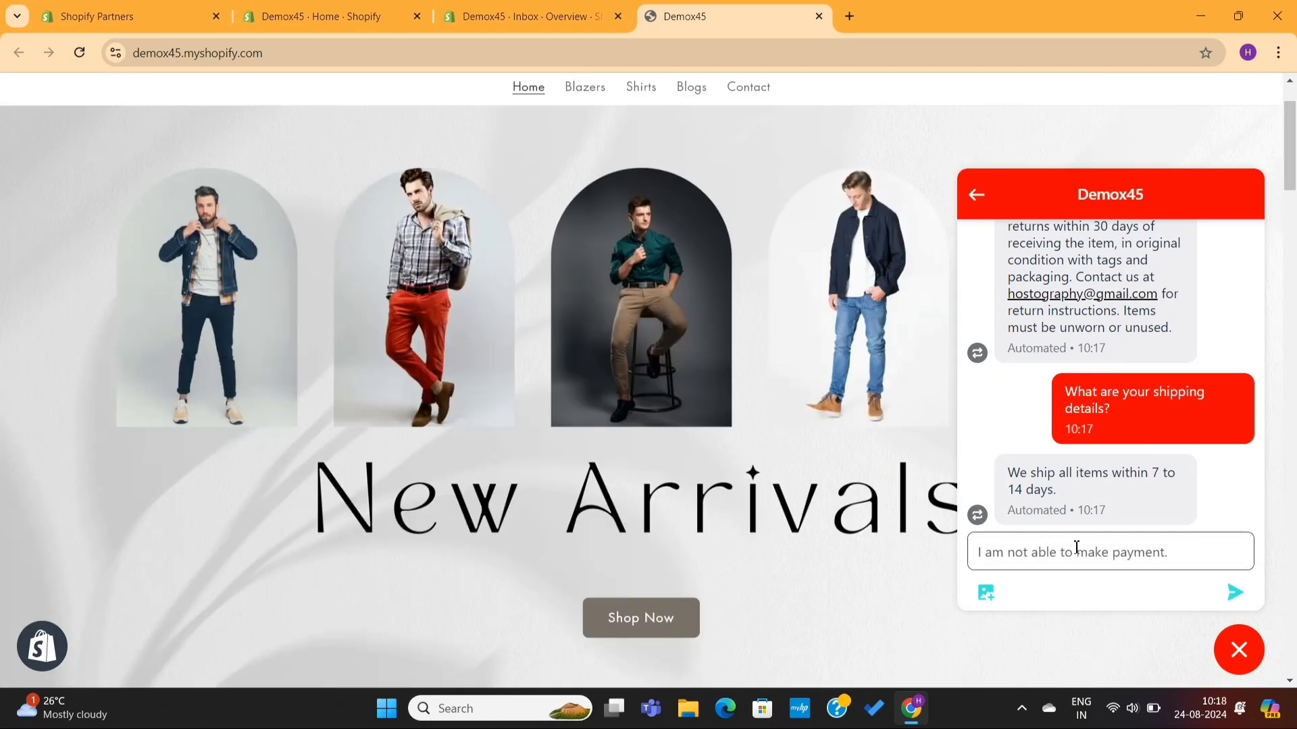
pyautogui.press('Return')
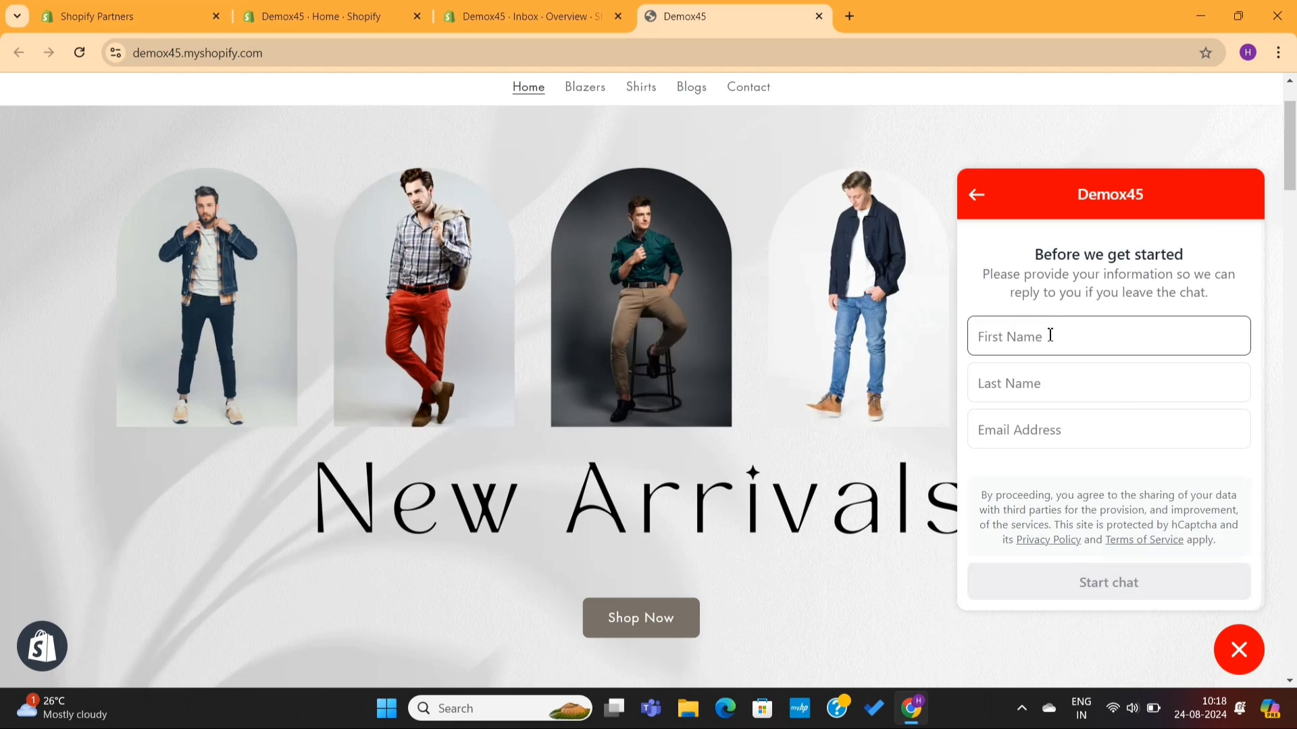
# Step: Enter the customer's first name, last name and email, start the chat, and read the offline reply
pyautogui.click(1025, 420)
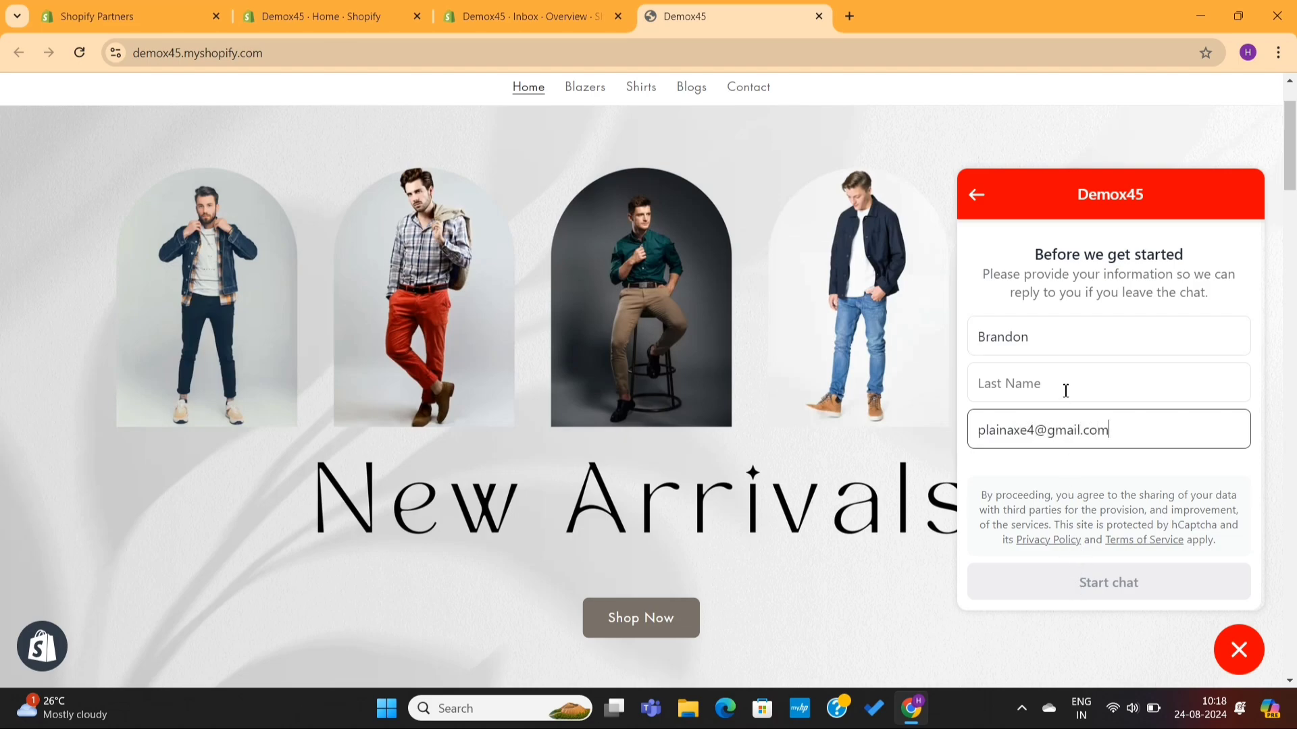
pyautogui.click(1066, 392)
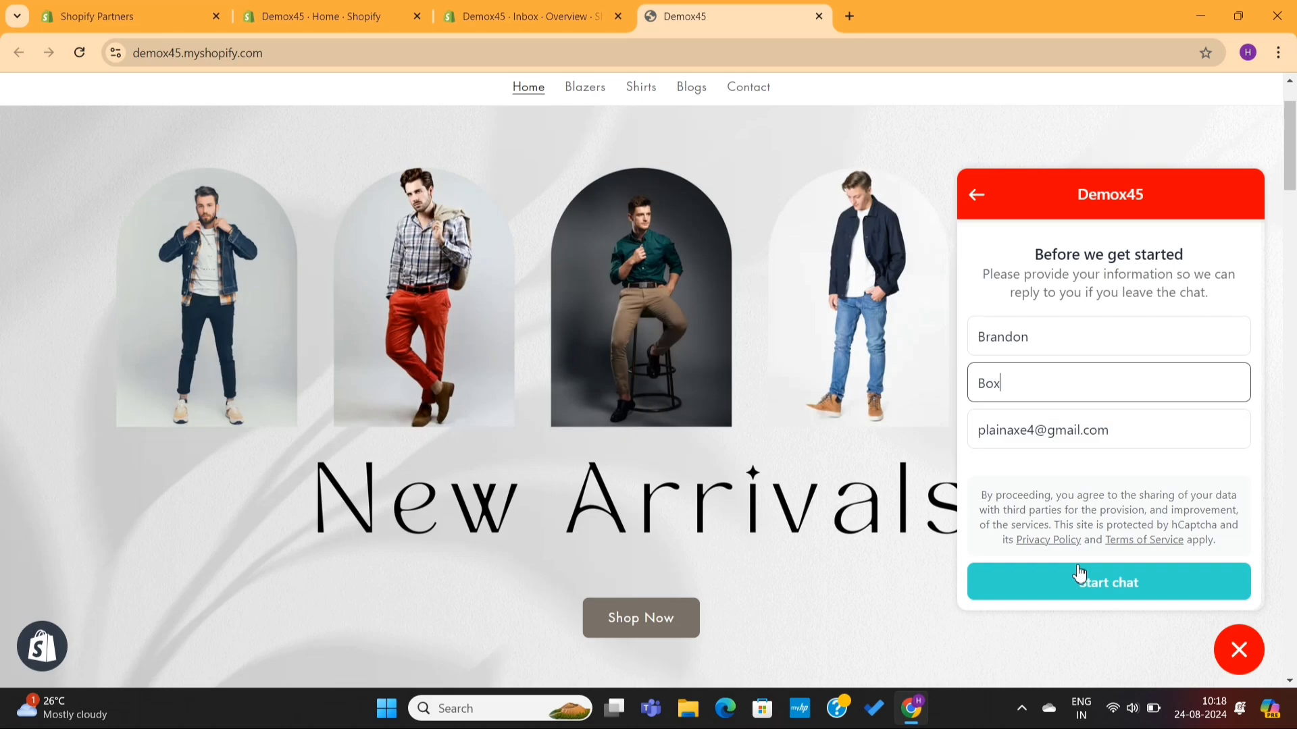
pyautogui.click(1078, 578)
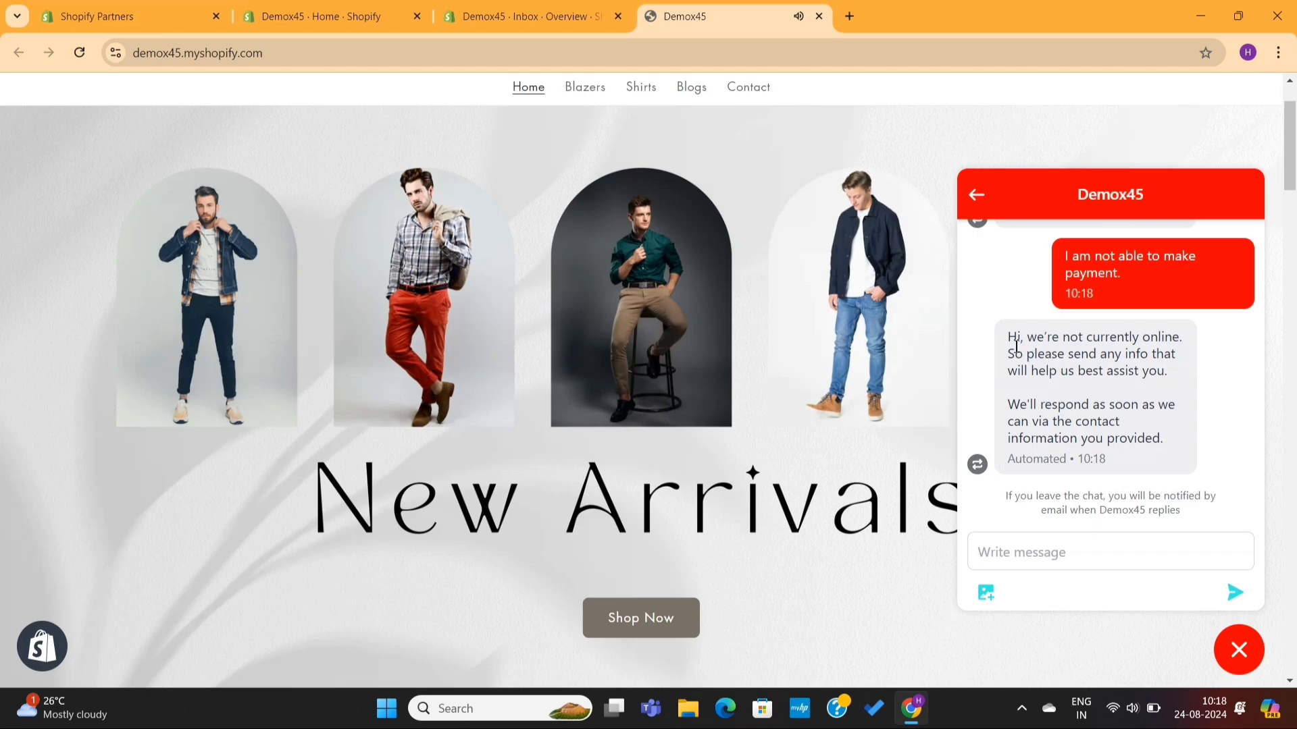
pyautogui.moveTo(1013, 341); pyautogui.dragTo(1177, 380)
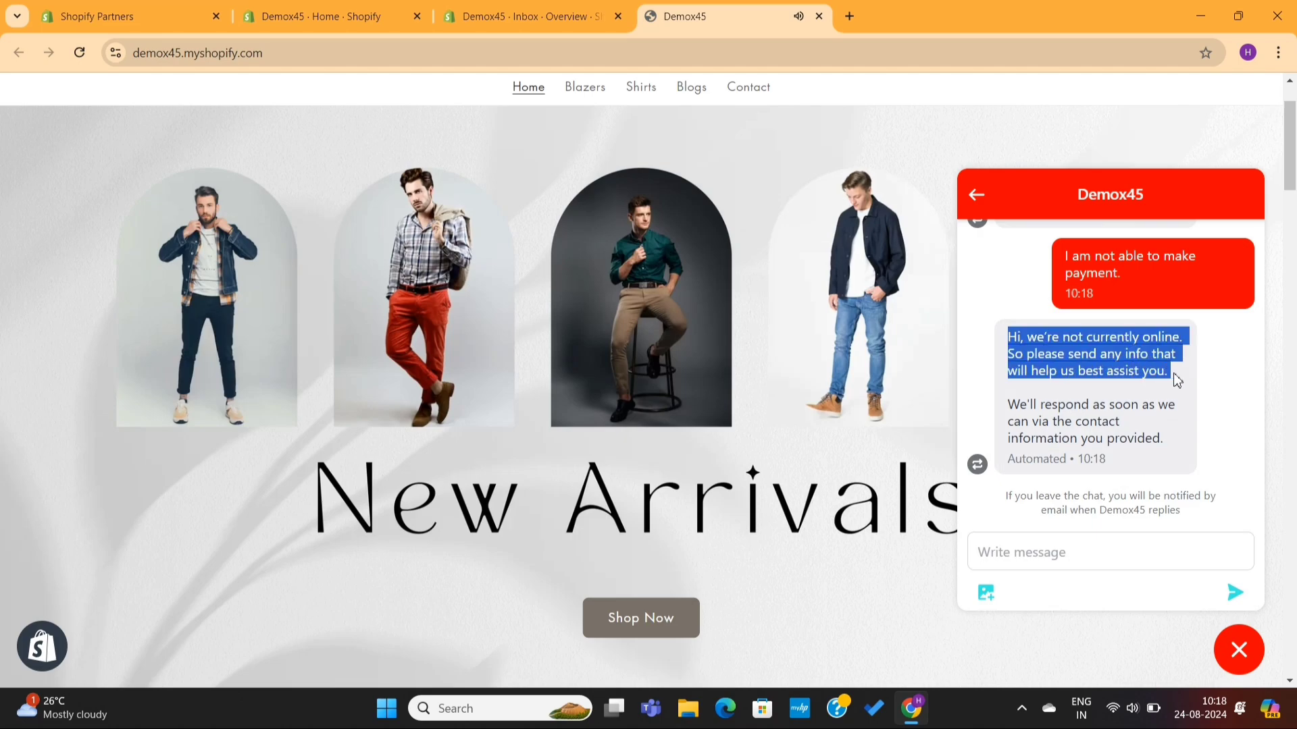
pyautogui.tripleClick(1088, 411)
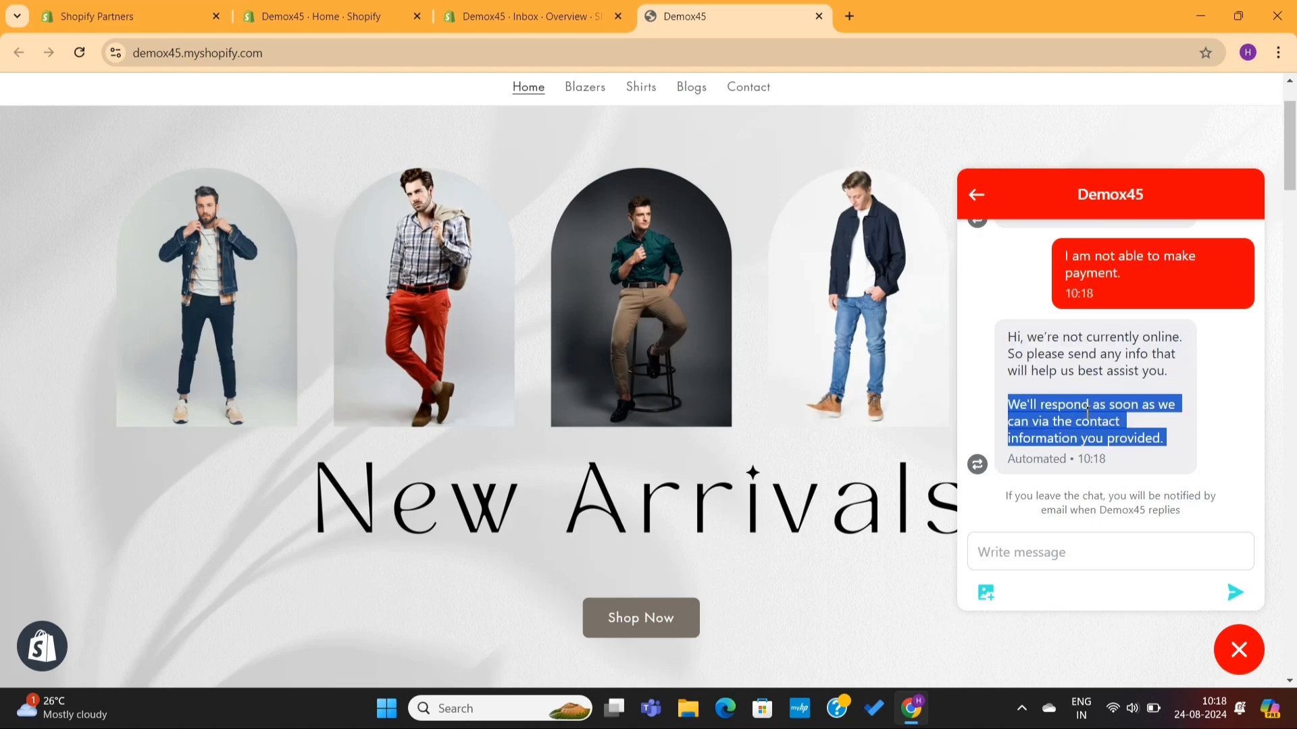
pyautogui.click(1087, 411)
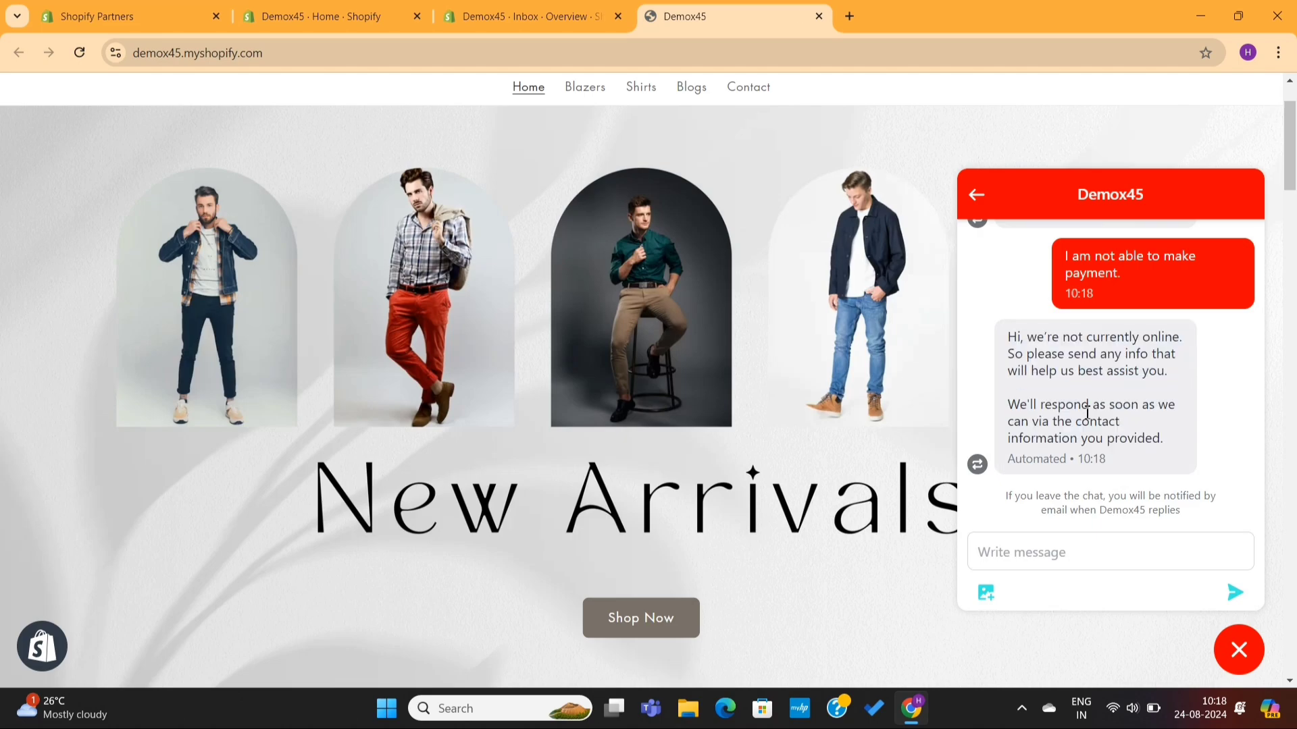
# Step: Back on the admin Inbox overview, note the 1 unread message and open the conversations list
pyautogui.click(513, 18)
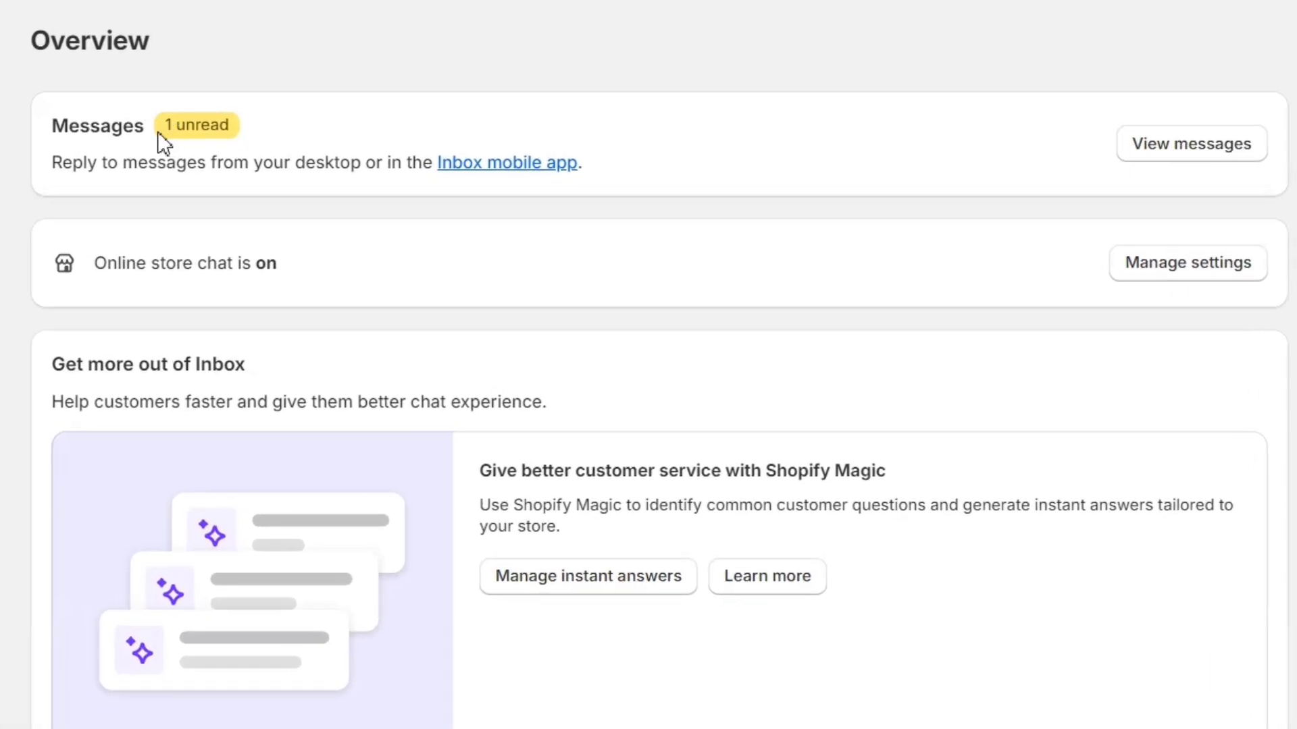
pyautogui.moveTo(157, 131); pyautogui.dragTo(272, 123)
pyautogui.click(273, 123)
pyautogui.click(1149, 151)
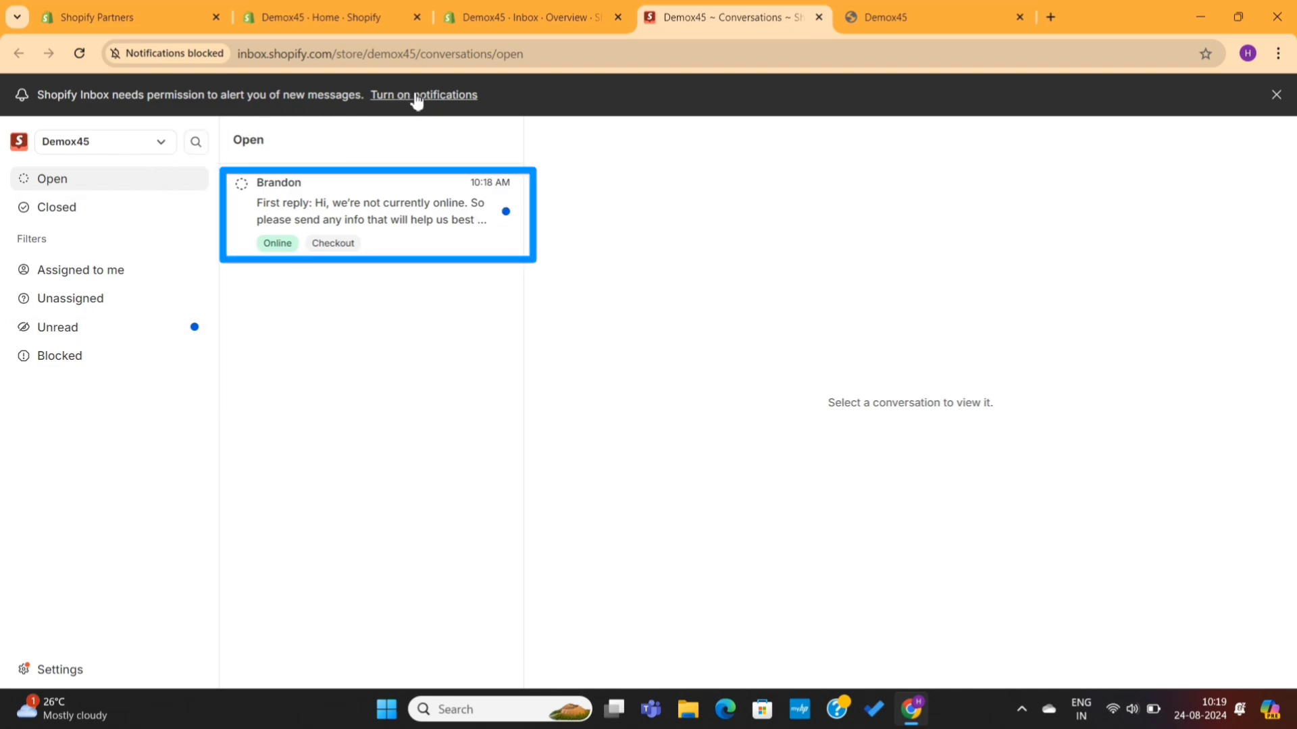
# Step: Open the customer's conversation and ask which payment methods they are using
pyautogui.click(379, 209)
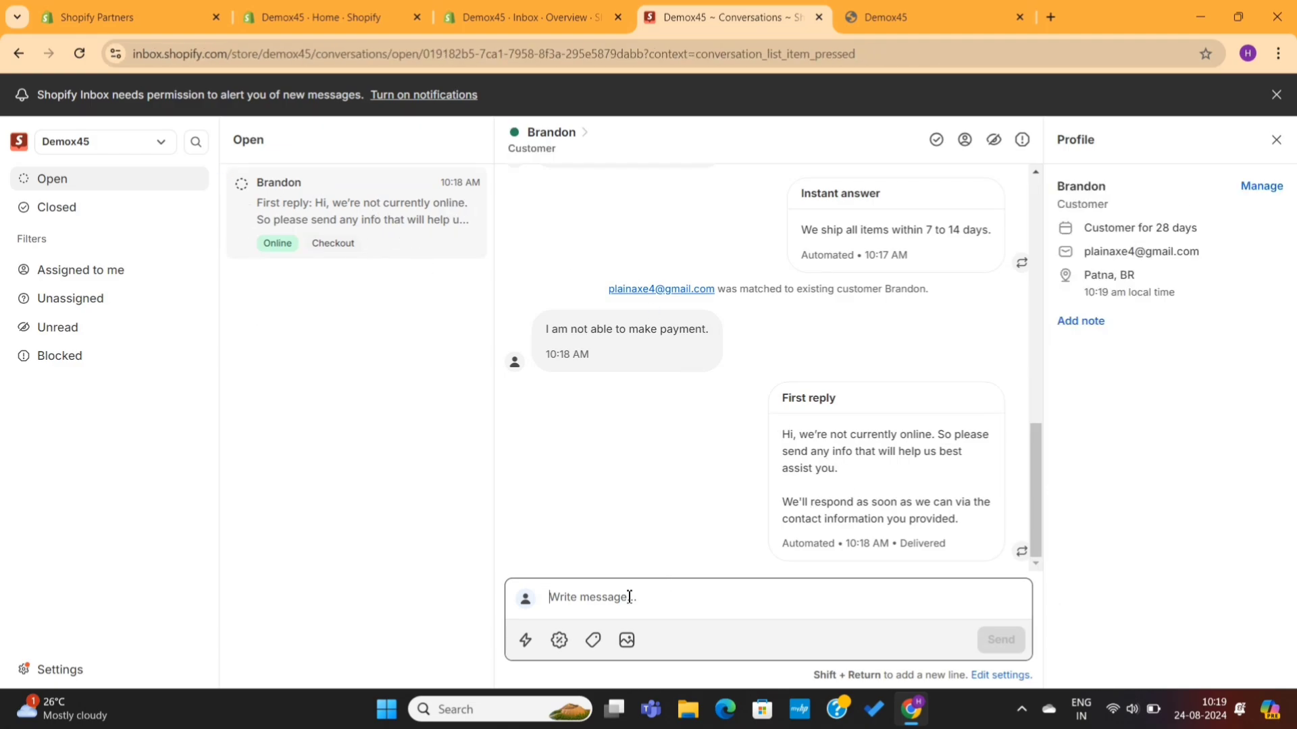
pyautogui.write('Hey there, I see, what payment methods are you using? I')
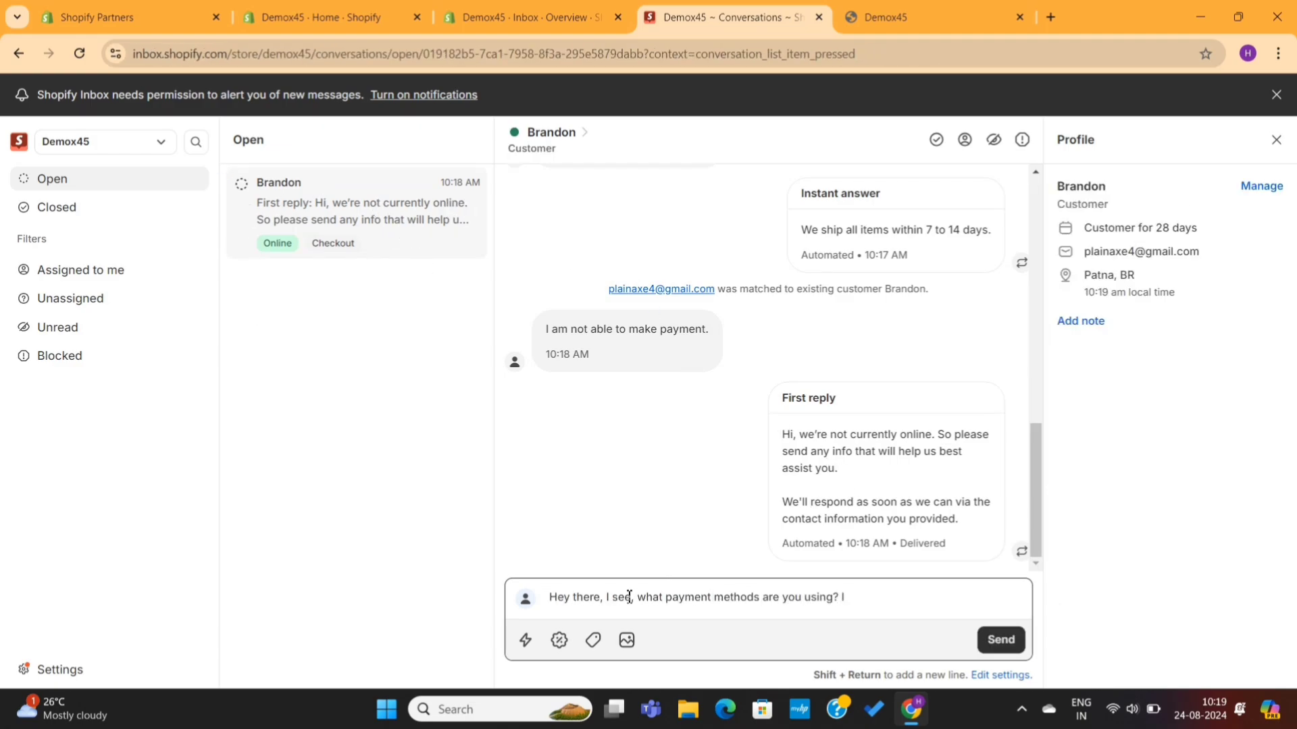
pyautogui.write('f you are facing any errors, please share the screenshot')
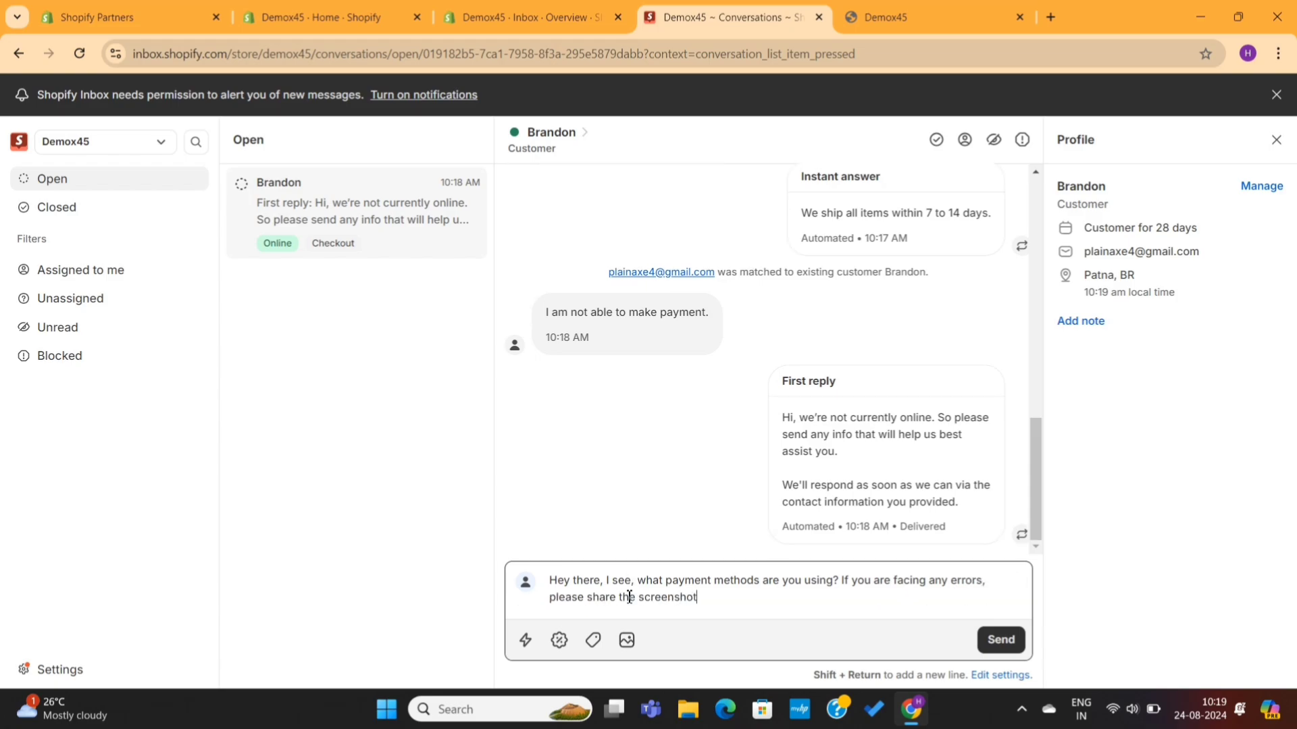
pyautogui.press('Return')
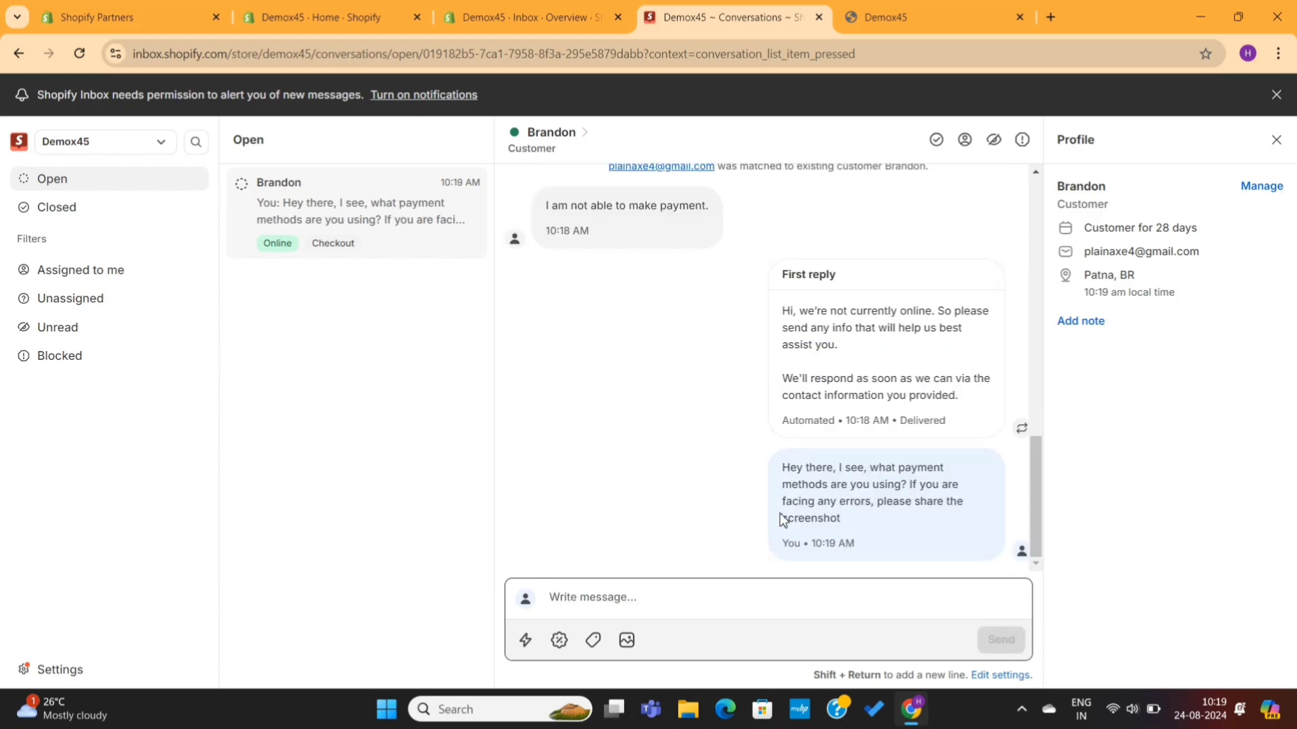
pyautogui.tripleClick(841, 483)
# Step: As the customer in the storefront chat, reply 'I am using stripe'
pyautogui.click(882, 307)
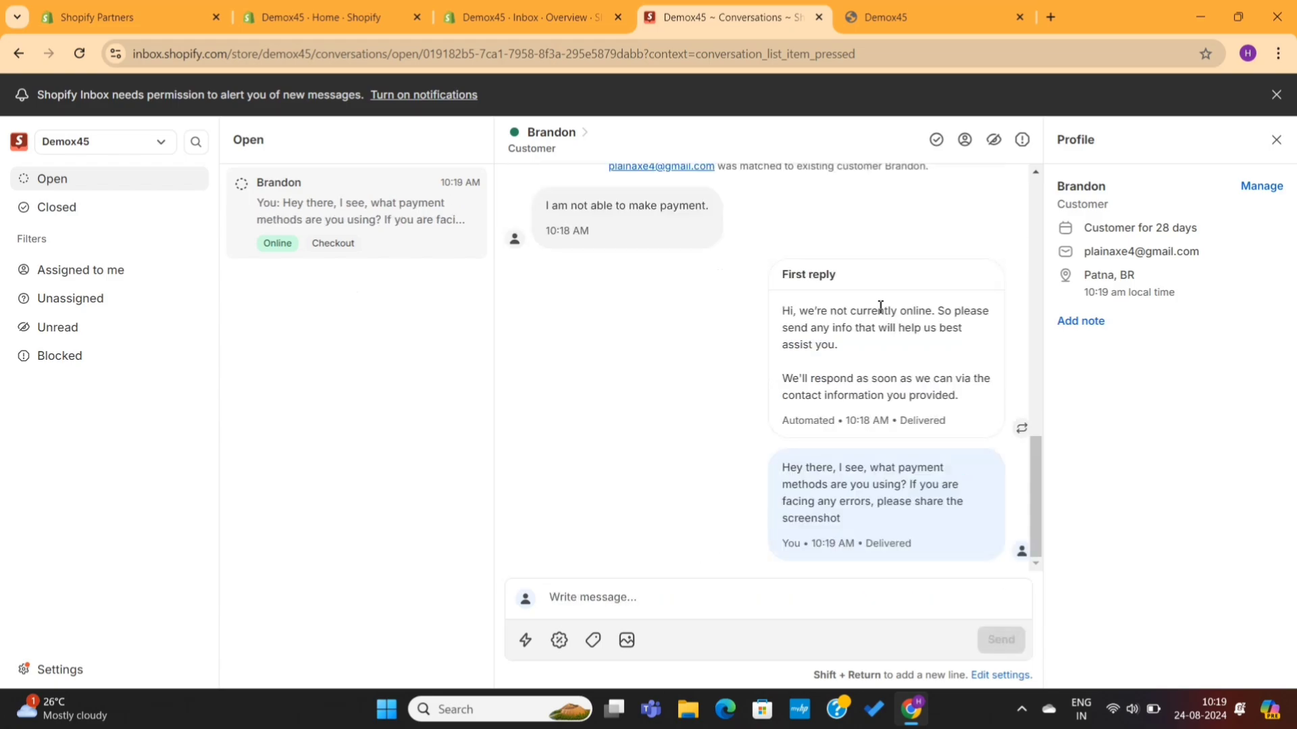
pyautogui.click(905, 5)
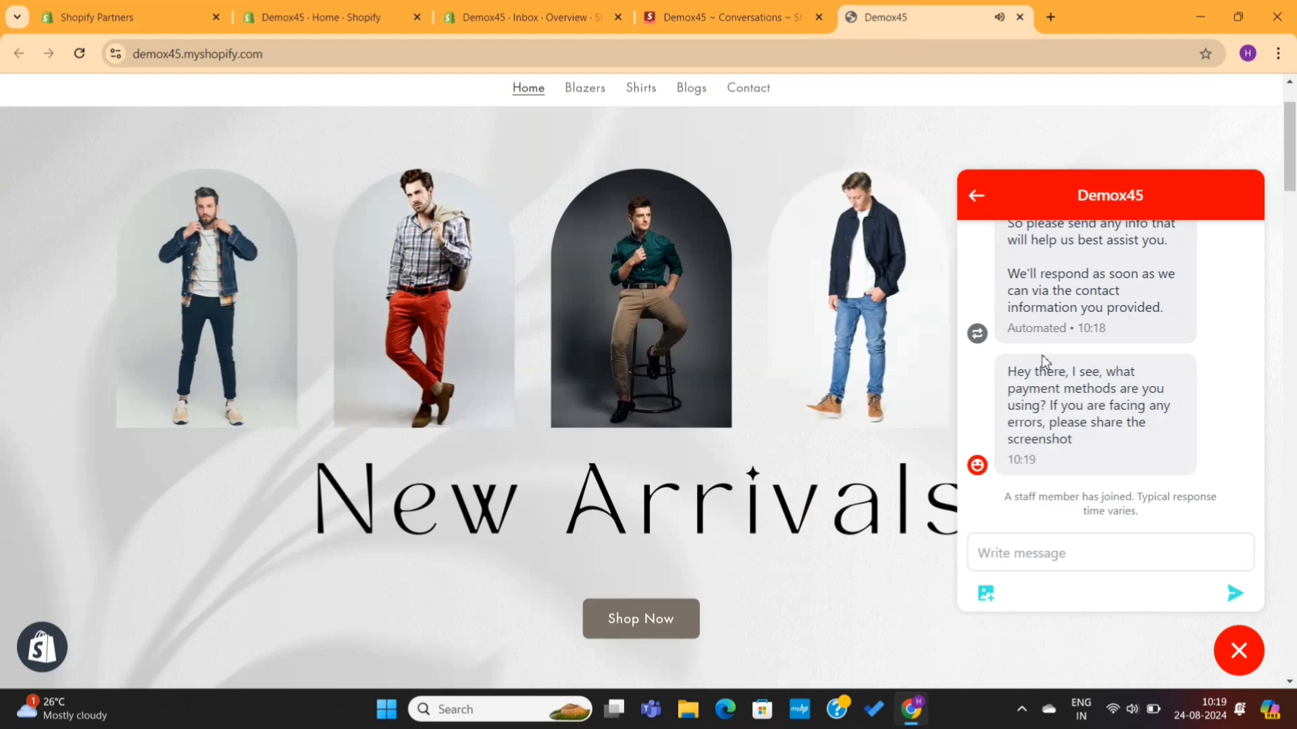
pyautogui.moveTo(1009, 370); pyautogui.dragTo(1081, 443)
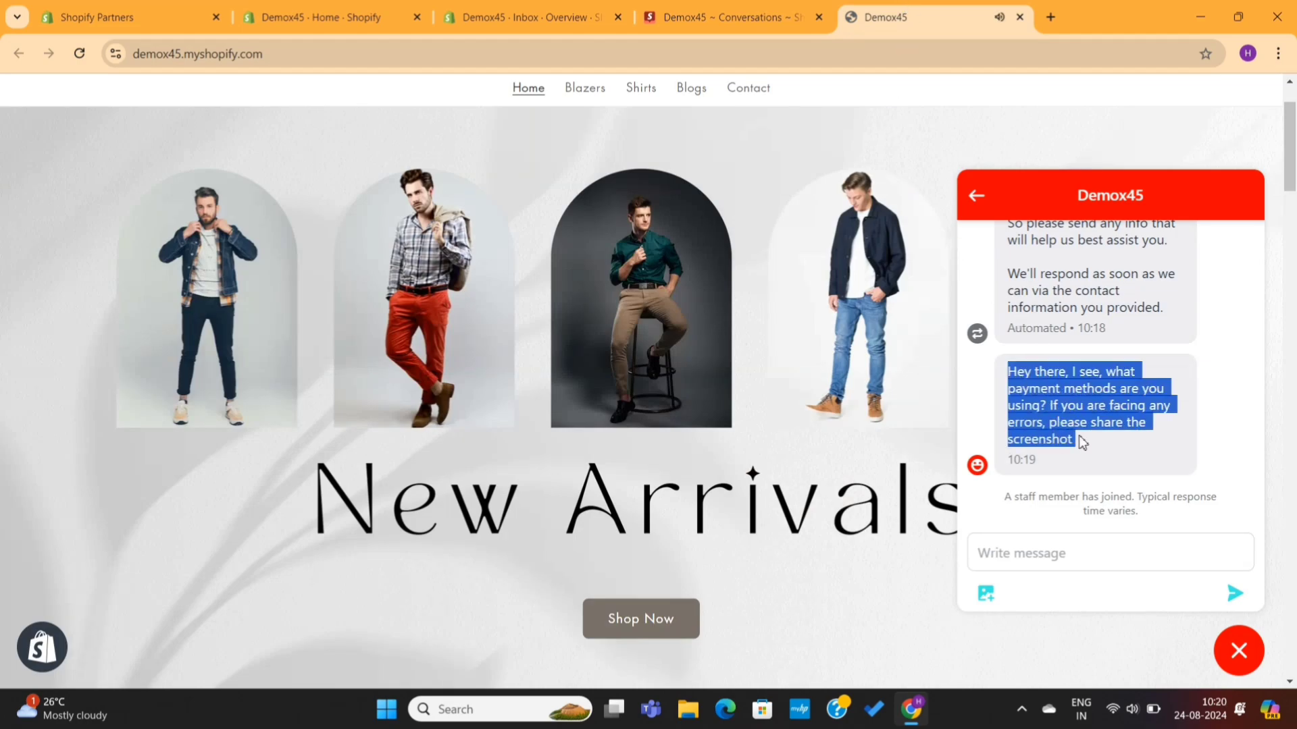
pyautogui.click(1023, 585)
pyautogui.click(1041, 557)
pyautogui.write('I am using stripe')
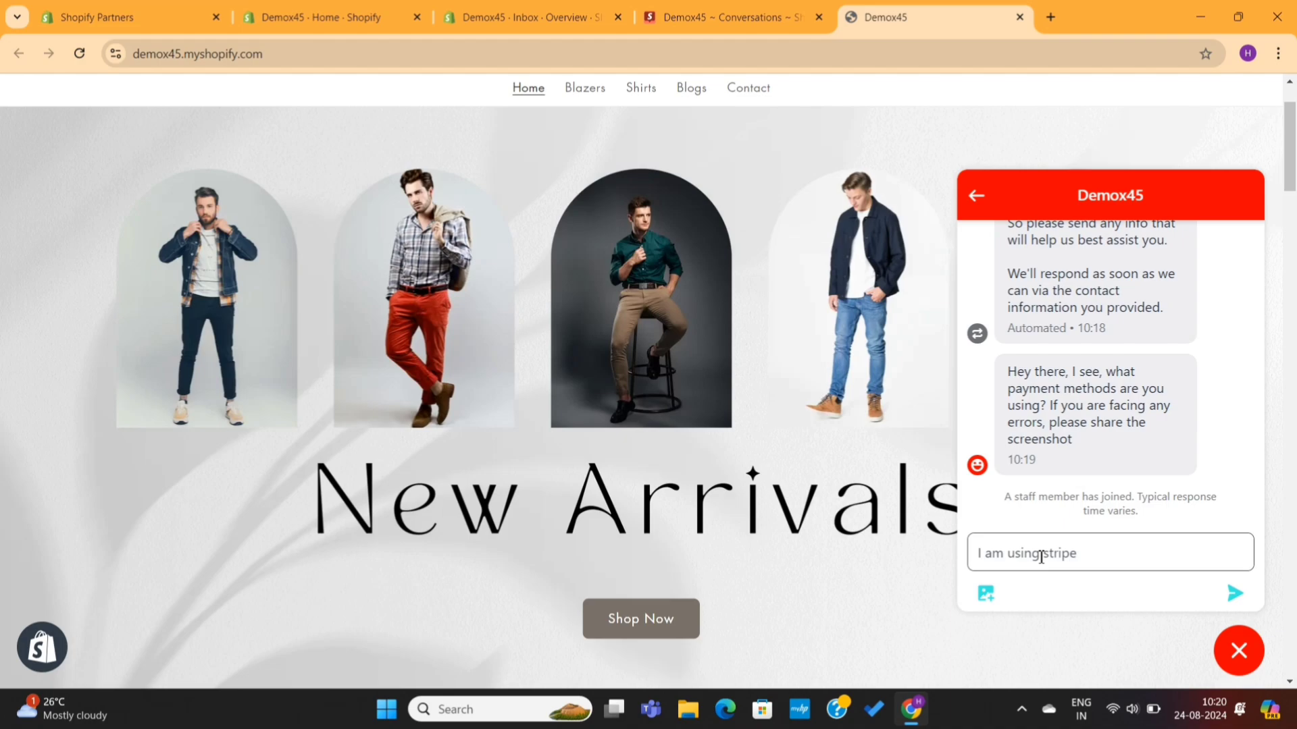
pyautogui.press('Return')
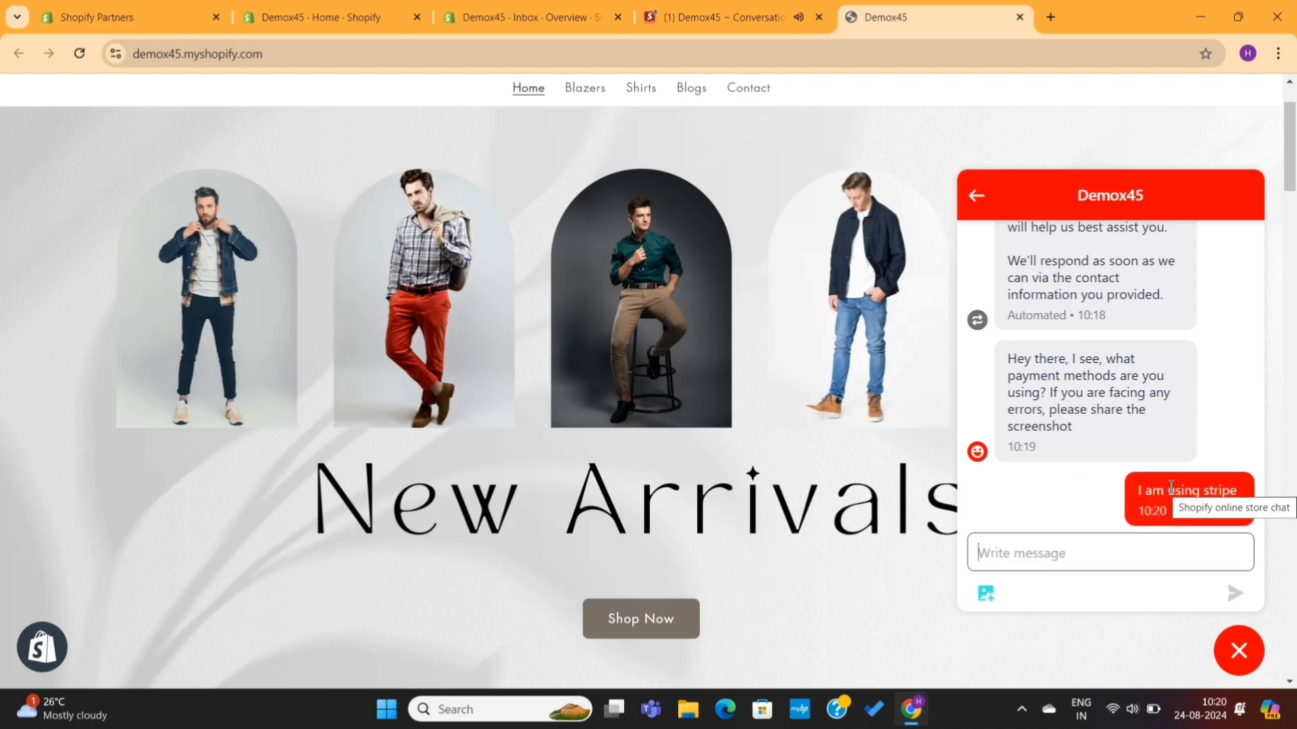
# Step: In Inbox, answer 'Cool, here's the solution', then 'Your most welcome' after their thanks
pyautogui.click(736, 19)
pyautogui.write("Cool, here's the solution")
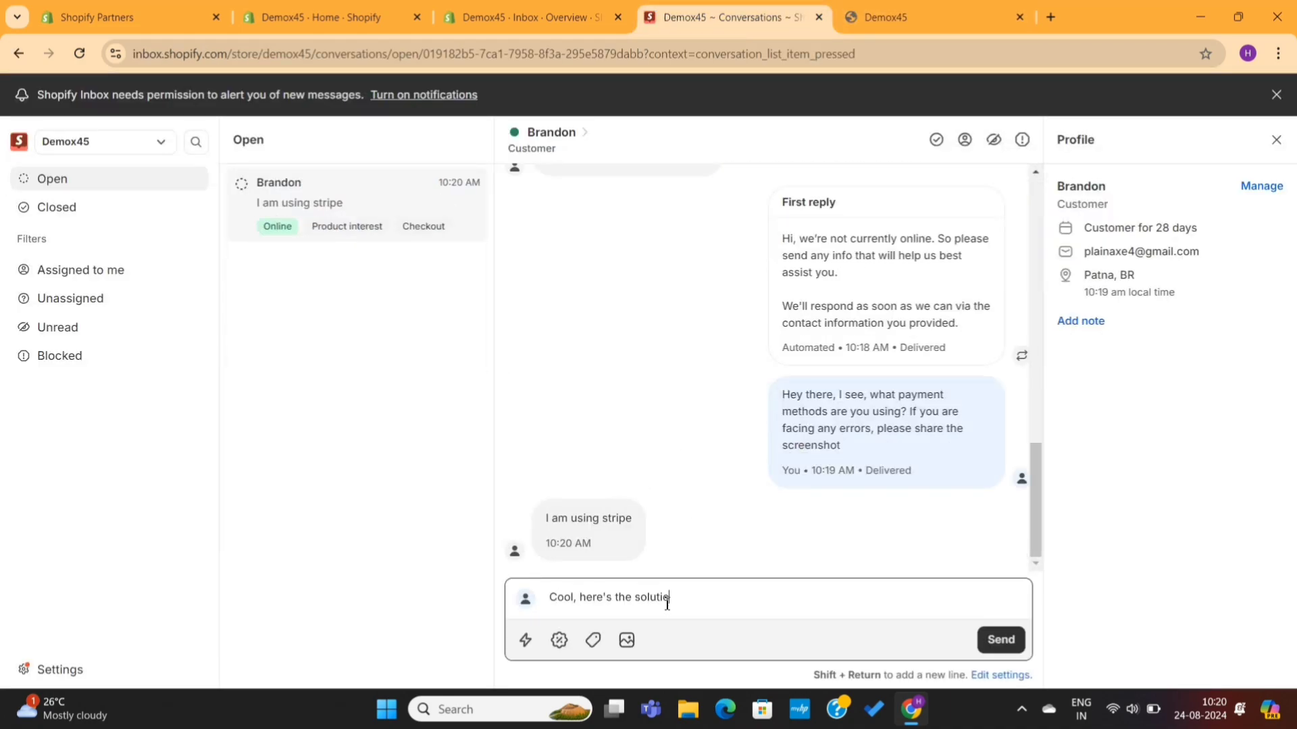
pyautogui.press('Return')
pyautogui.hotkey('ctrl', 'Tab')
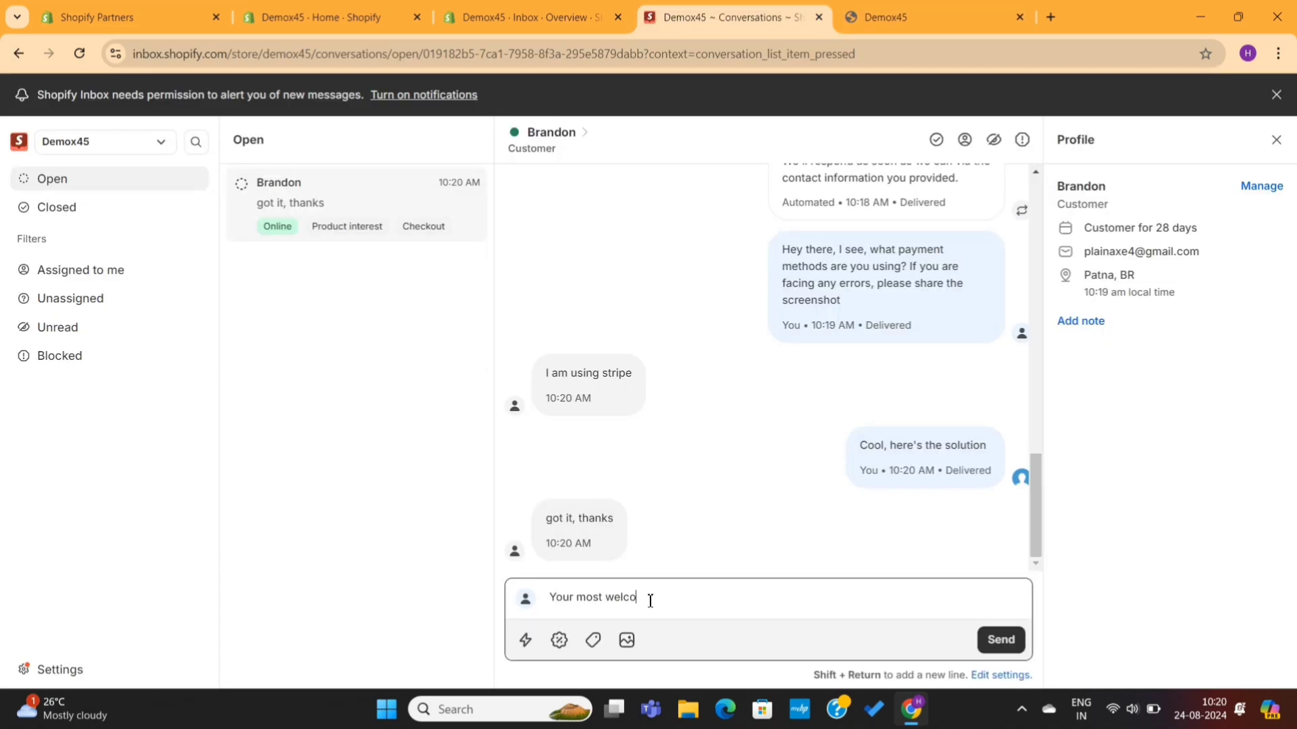
pyautogui.press('Return')
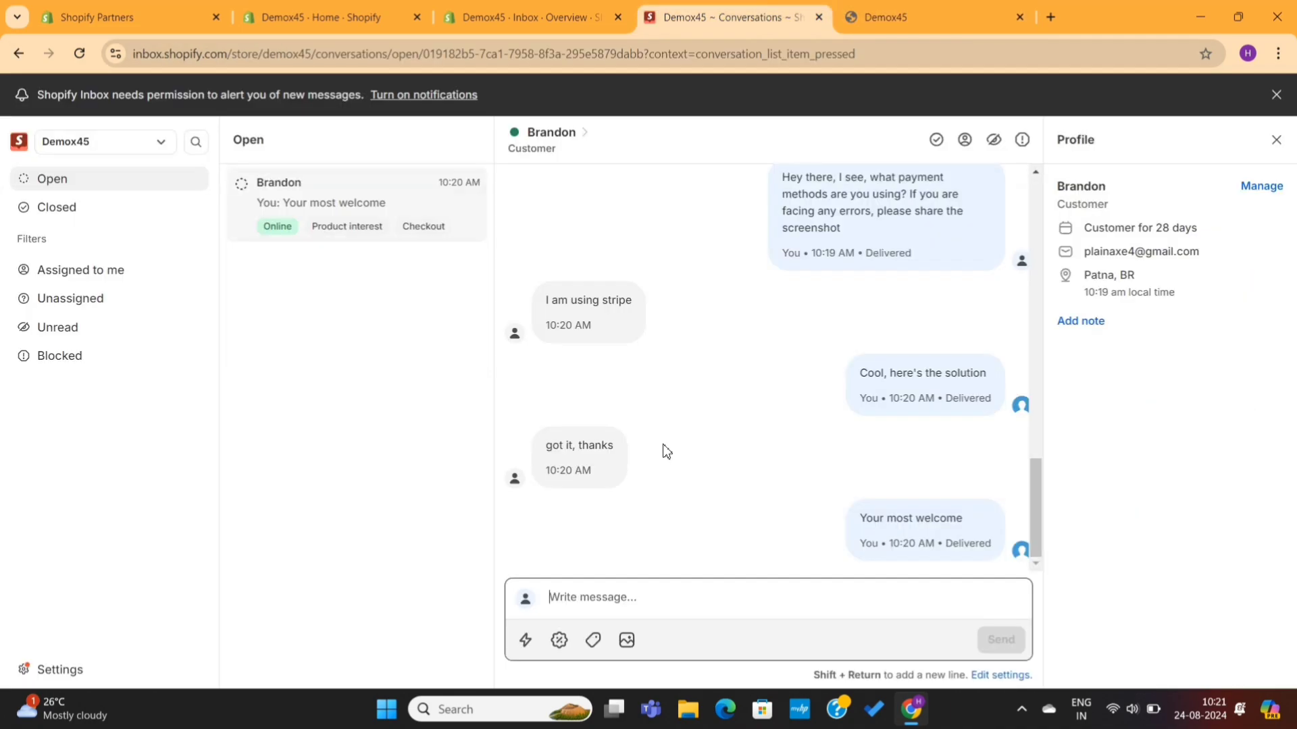
# Step: Send the Thanks quick reply with its opening 'Thanks!' removed
pyautogui.click(528, 641)
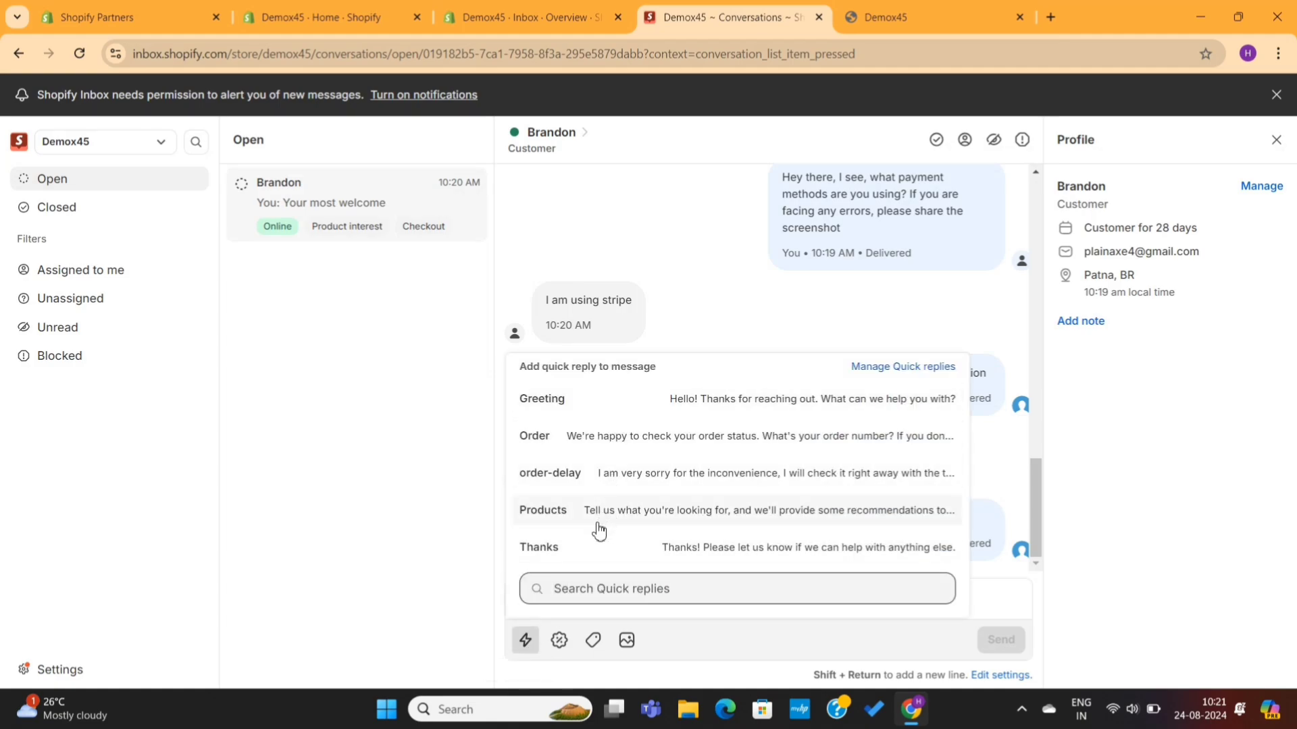
pyautogui.click(685, 548)
pyautogui.moveTo(594, 598); pyautogui.dragTo(539, 606)
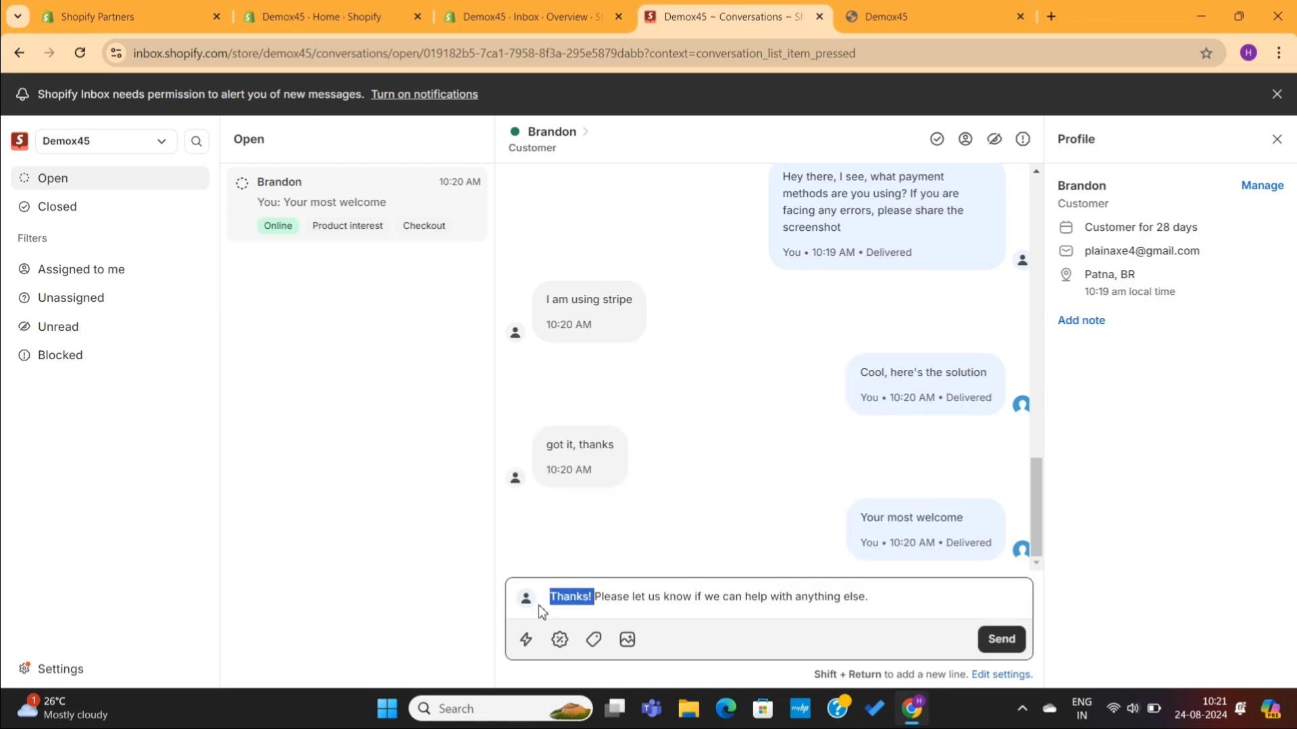
pyautogui.press('BackSpace')
pyautogui.click(991, 645)
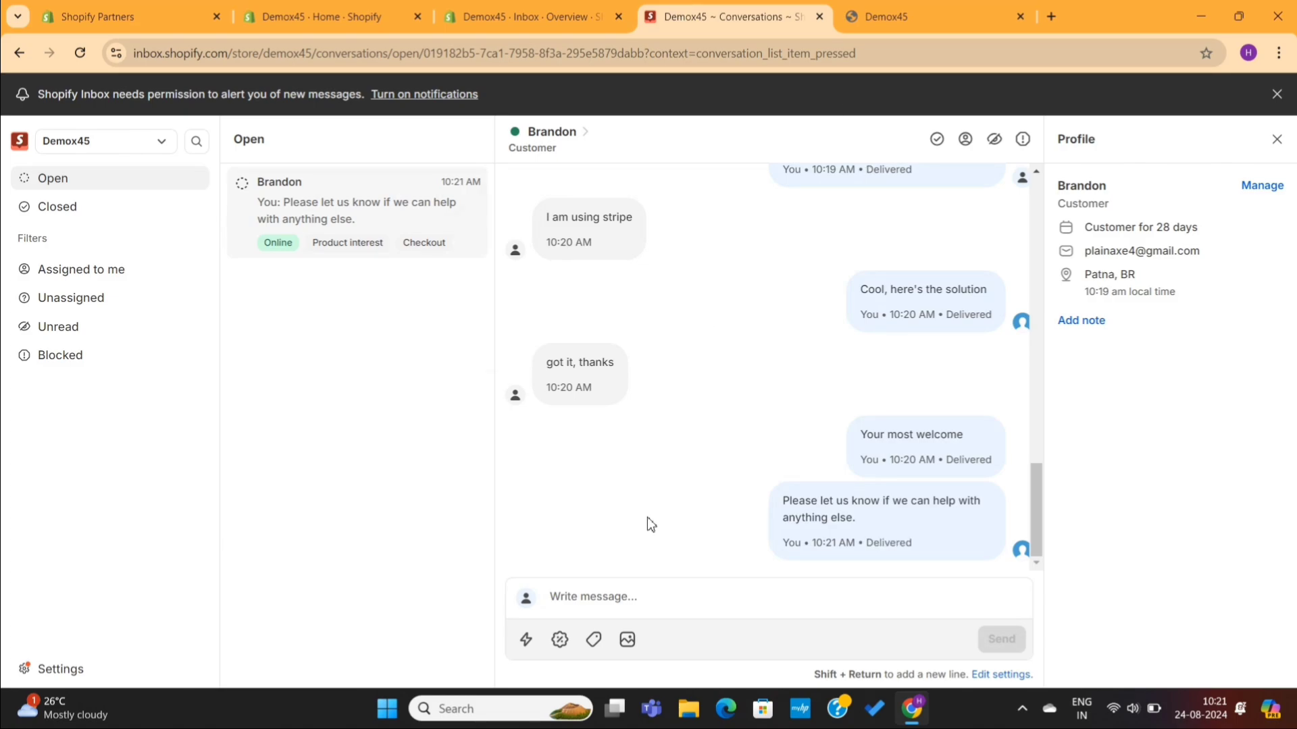
# Step: Check the discount and product attachment panels, then bring up the photo/video picker
pyautogui.click(560, 640)
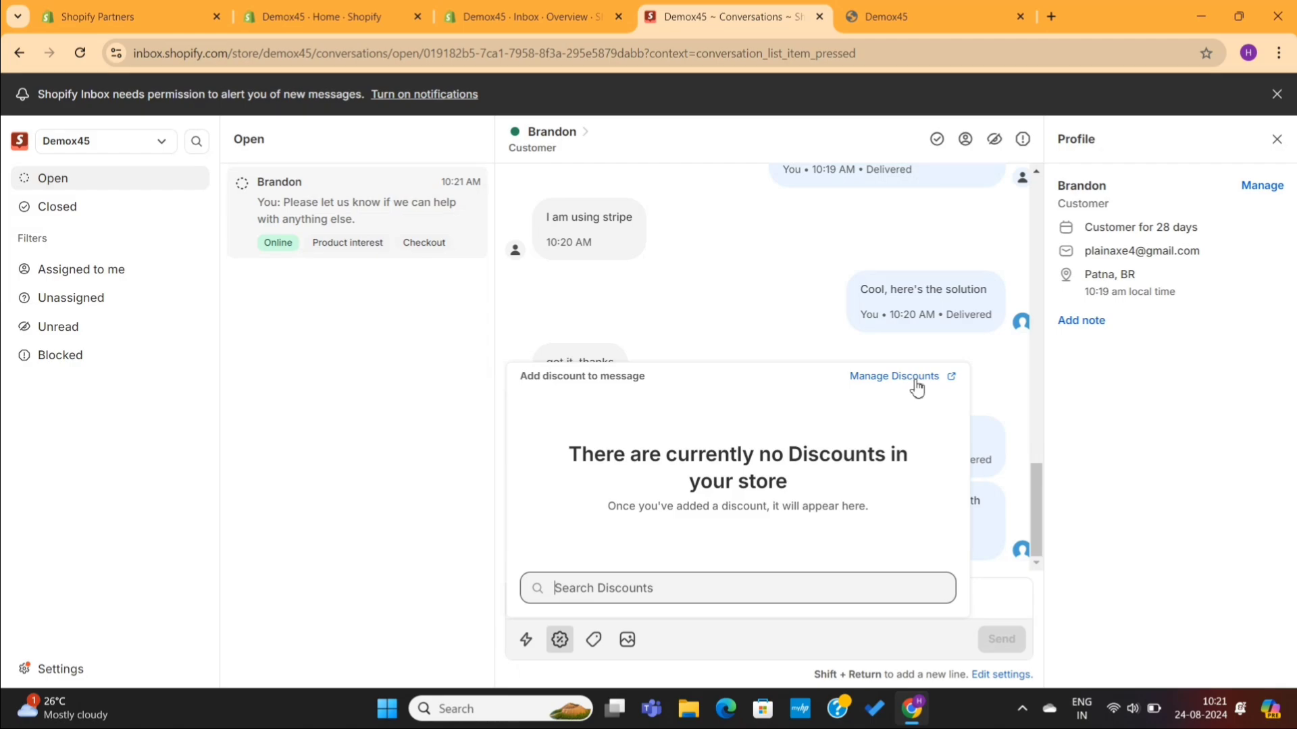
pyautogui.click(699, 287)
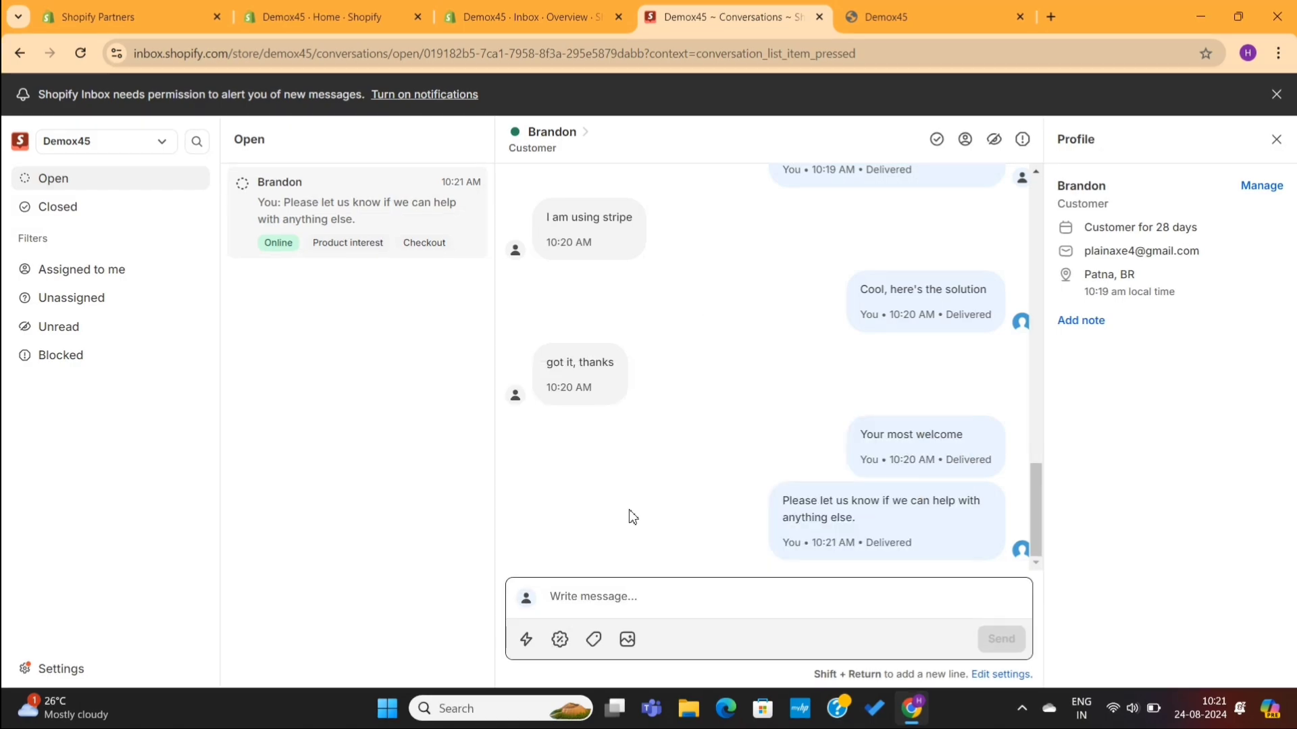
pyautogui.click(593, 643)
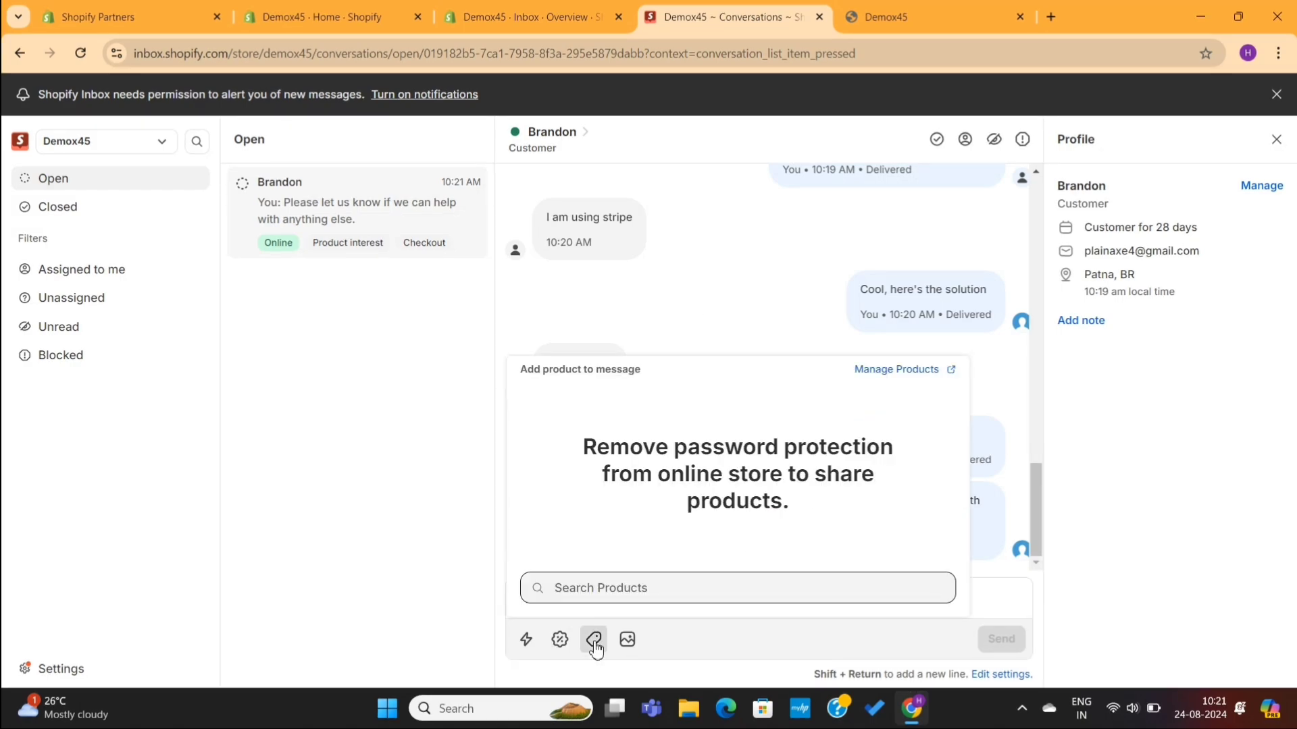
pyautogui.click(769, 283)
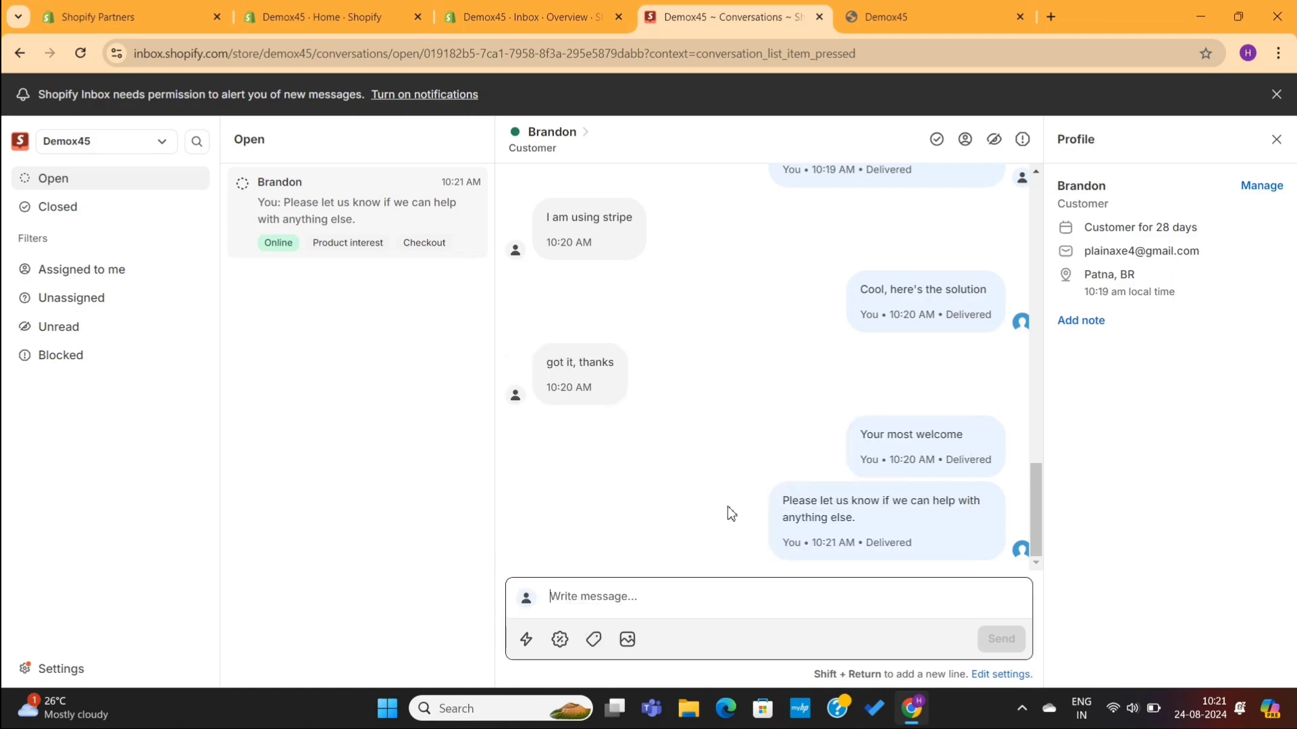
pyautogui.click(634, 647)
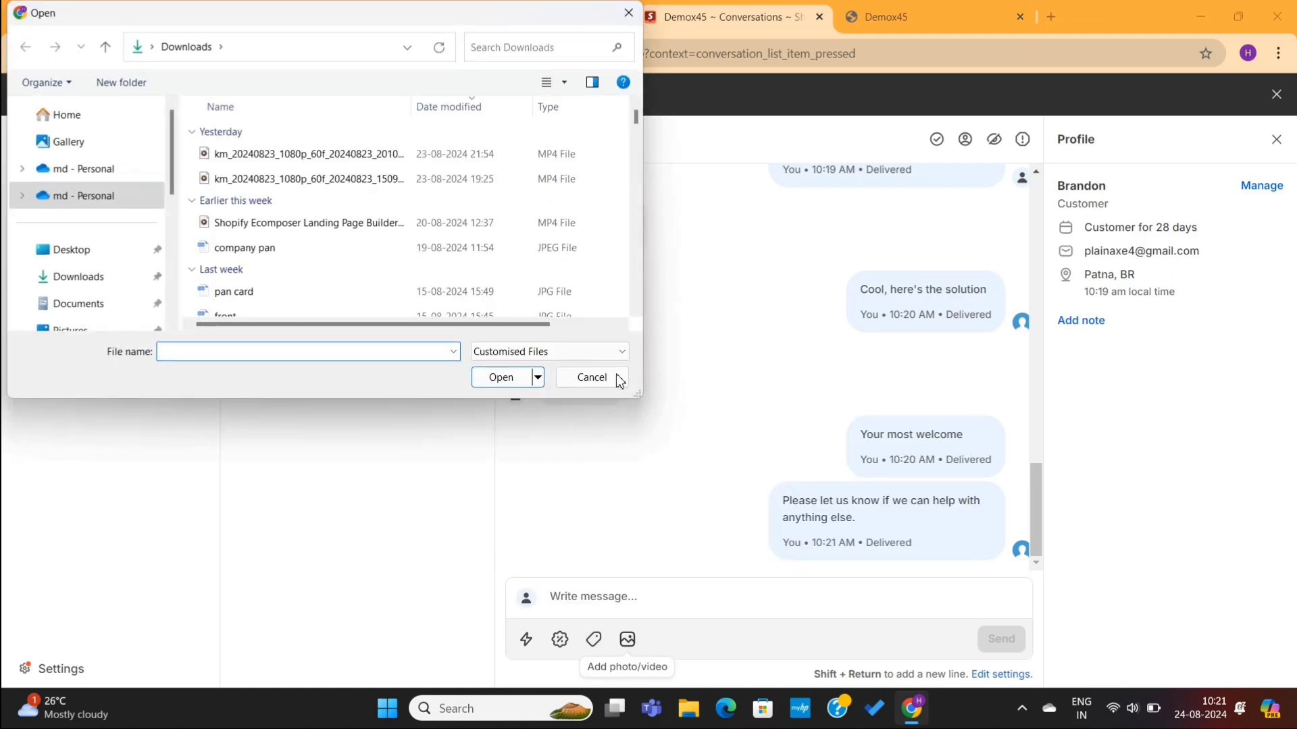
# Step: Cancel the file picker so nothing is attached to the customer conversation
pyautogui.click(601, 380)
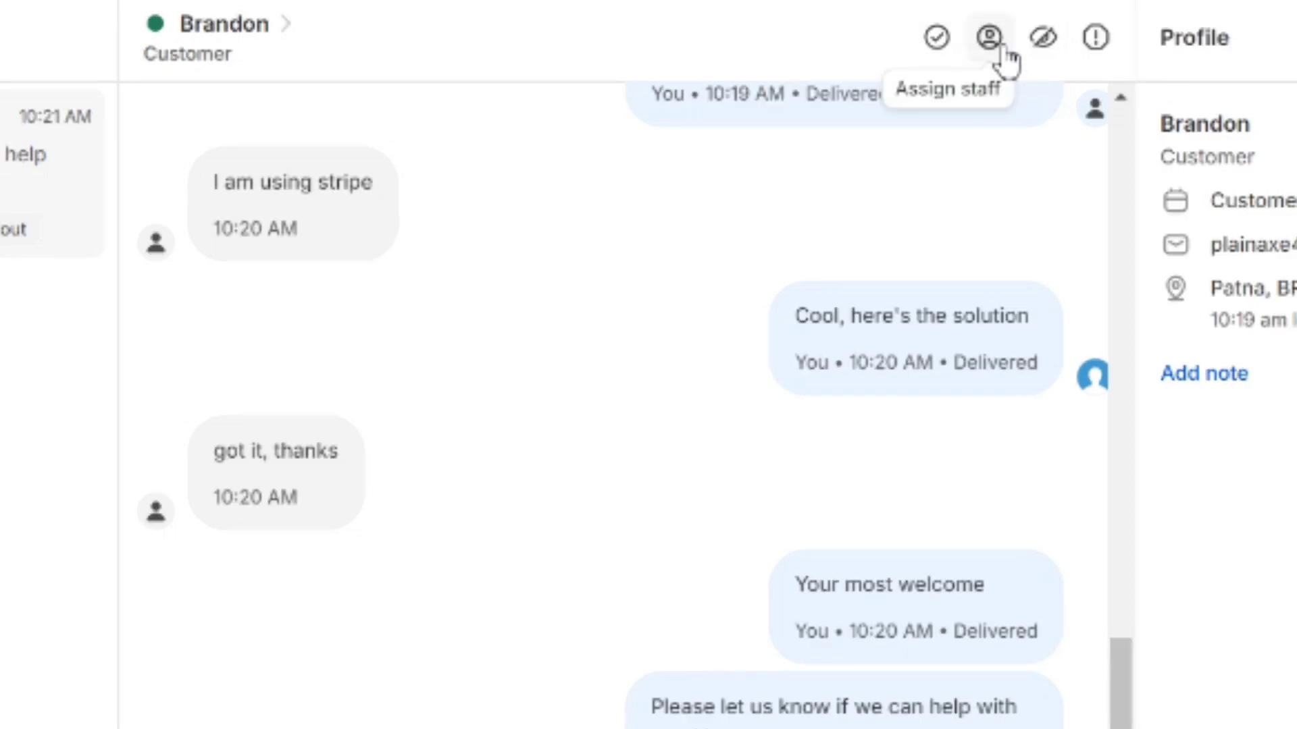
# Step: Close the conversation, check the Closed, Assigned to me, Unassigned, Unread and Blocked filters, then open Settings
pyautogui.click(943, 54)
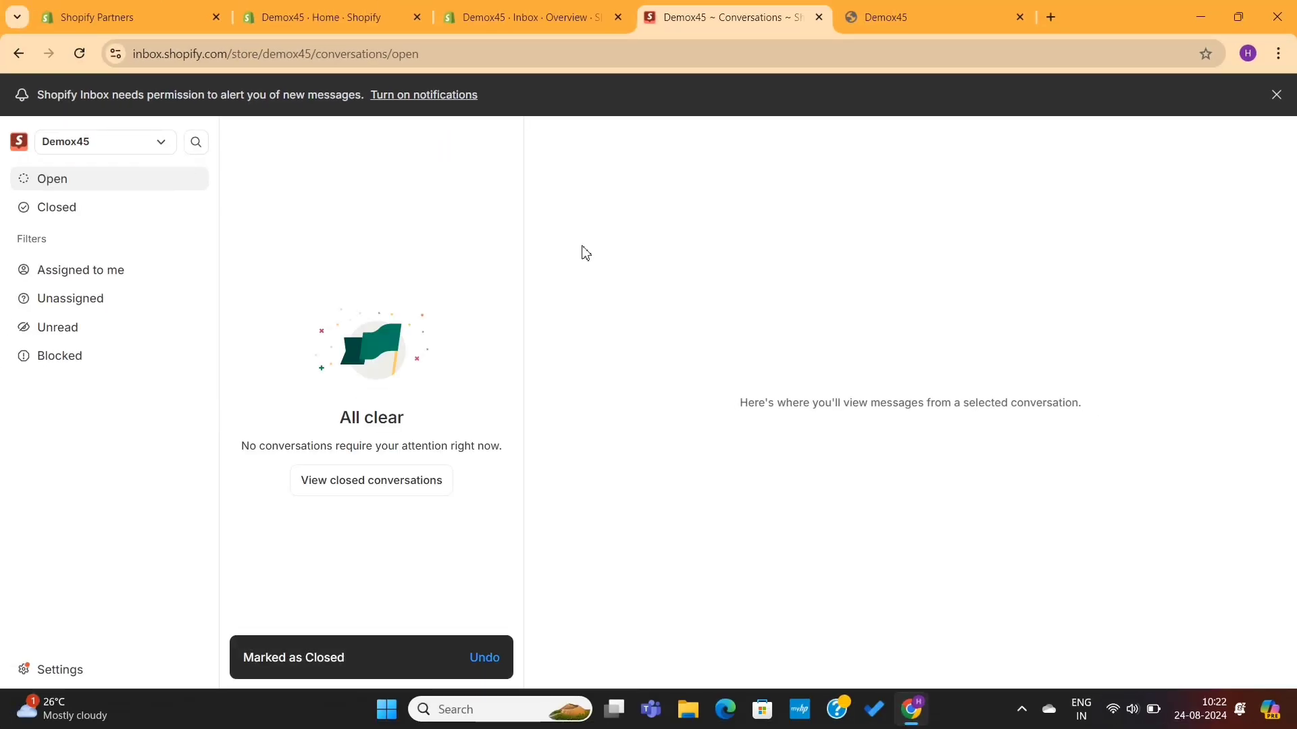
pyautogui.click(87, 214)
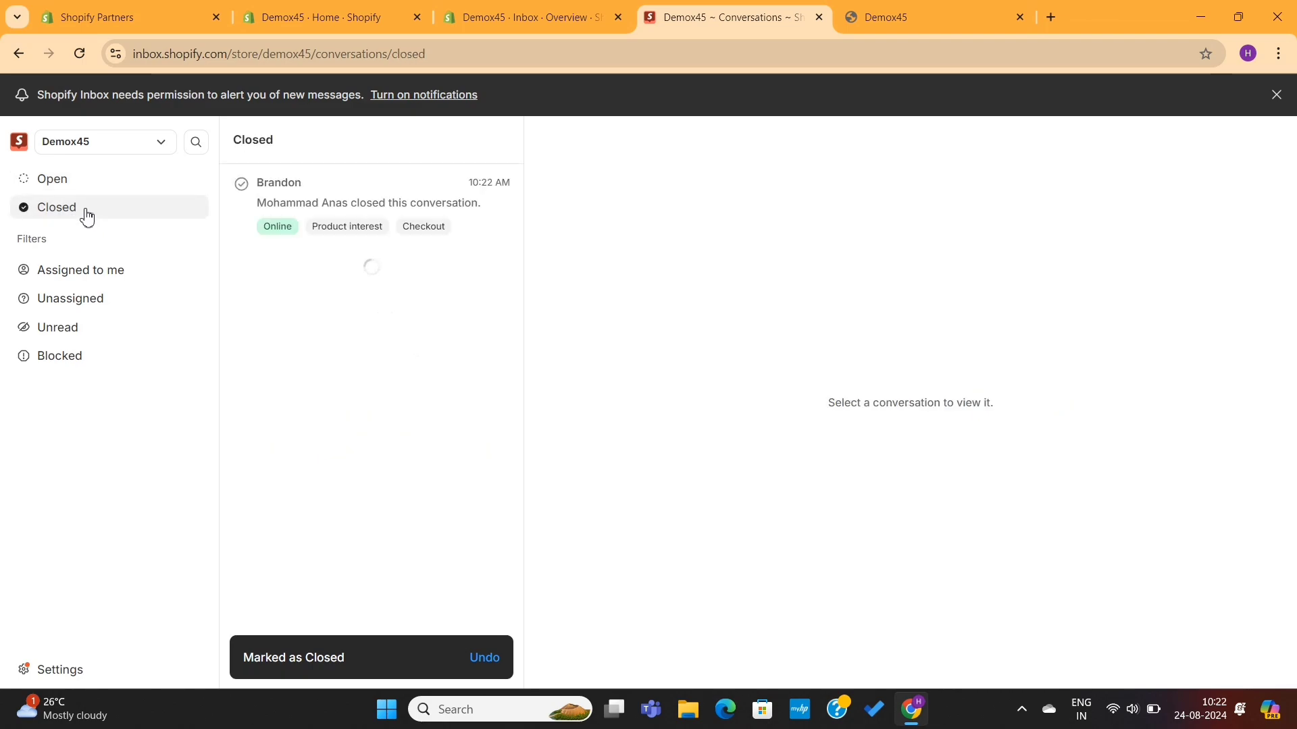
pyautogui.click(98, 270)
pyautogui.click(112, 299)
pyautogui.click(110, 335)
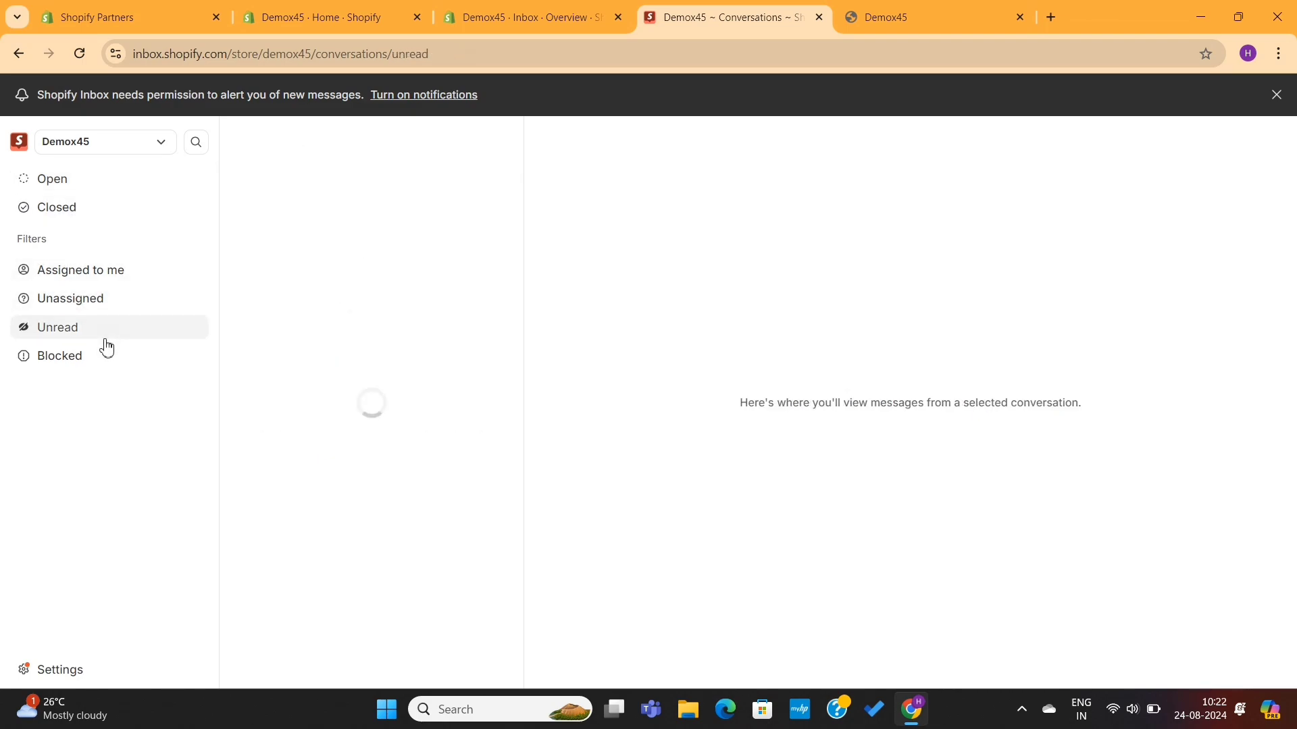
pyautogui.click(103, 362)
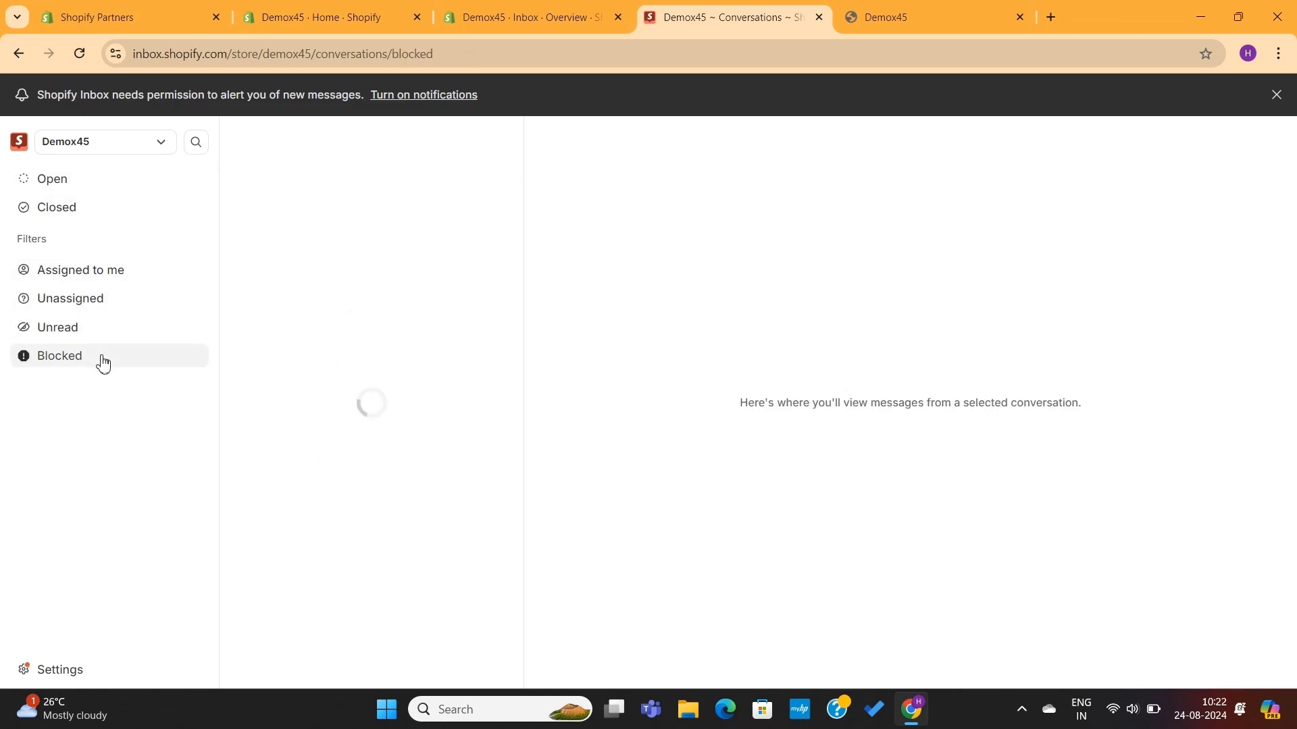
pyautogui.click(54, 670)
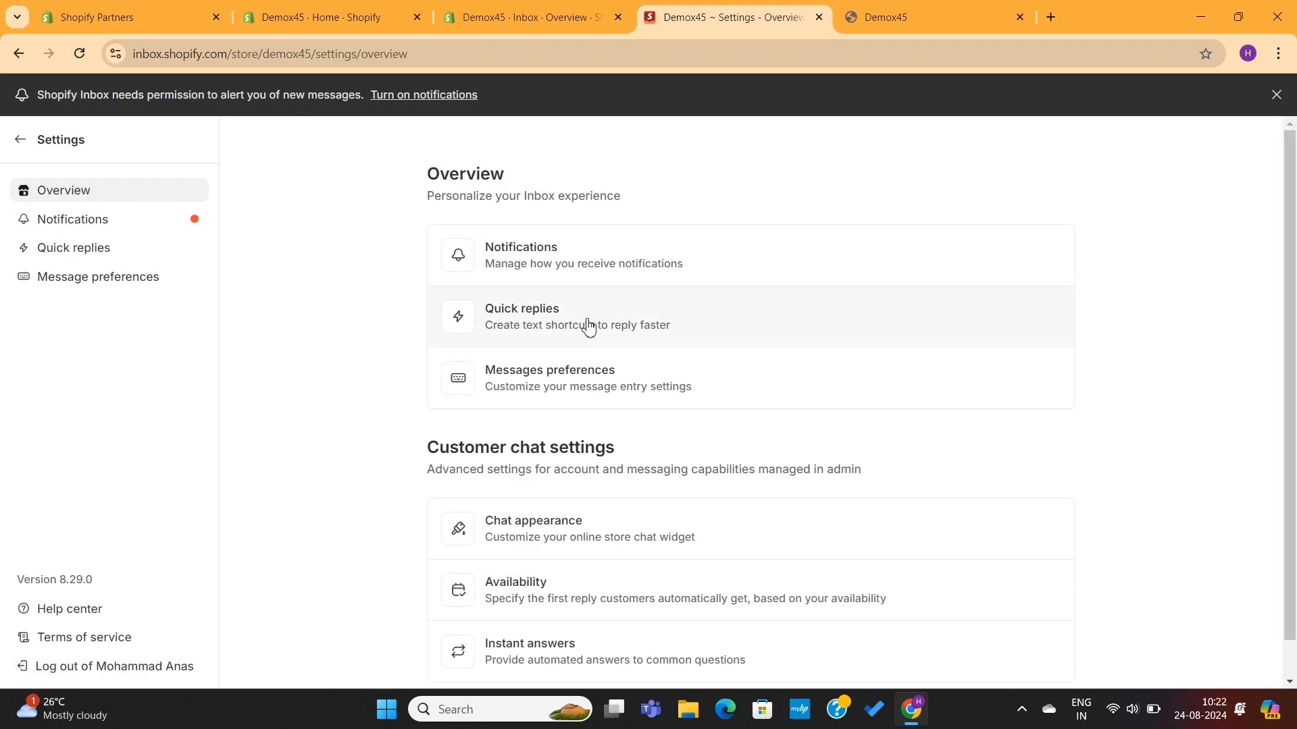
# Step: Review the notification triggers, then the Quick replies and Message preferences settings pages
pyautogui.scroll(-1, 587, 327)
pyautogui.click(140, 226)
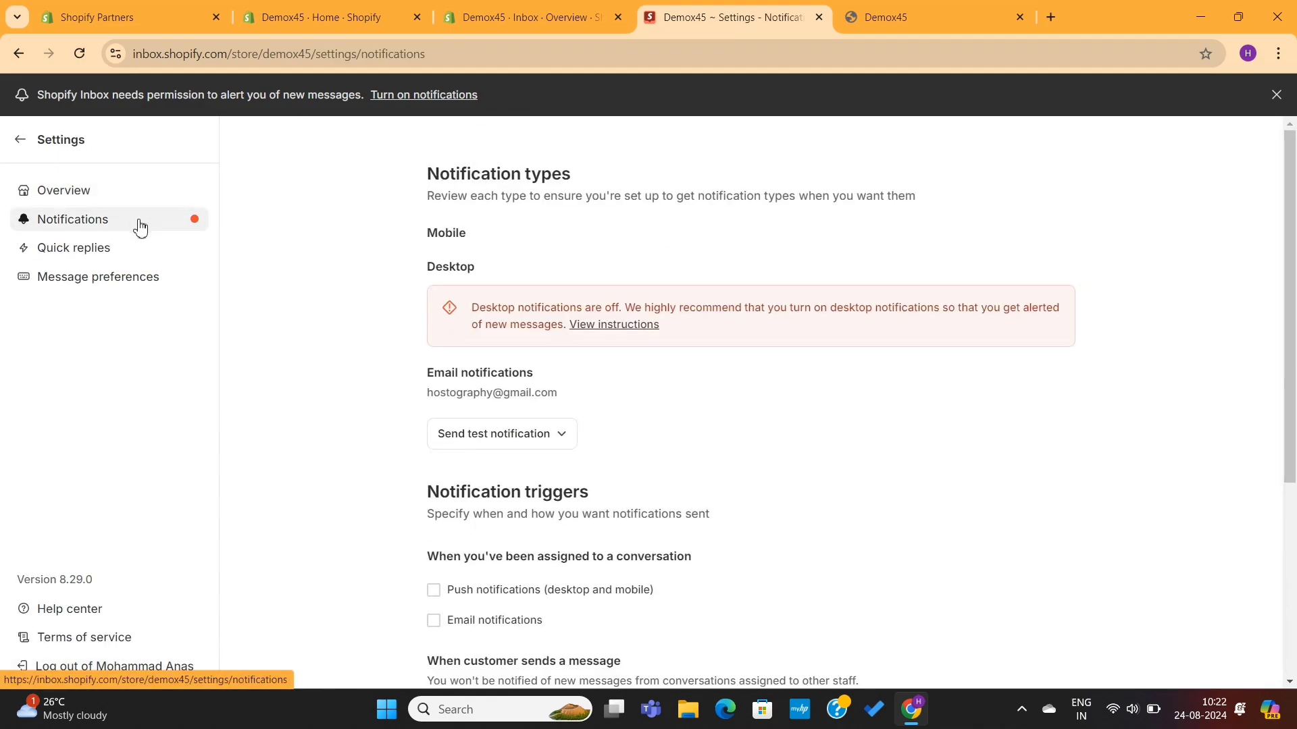
pyautogui.scroll(-2, 447, 393)
pyautogui.scroll(-3, 446, 392)
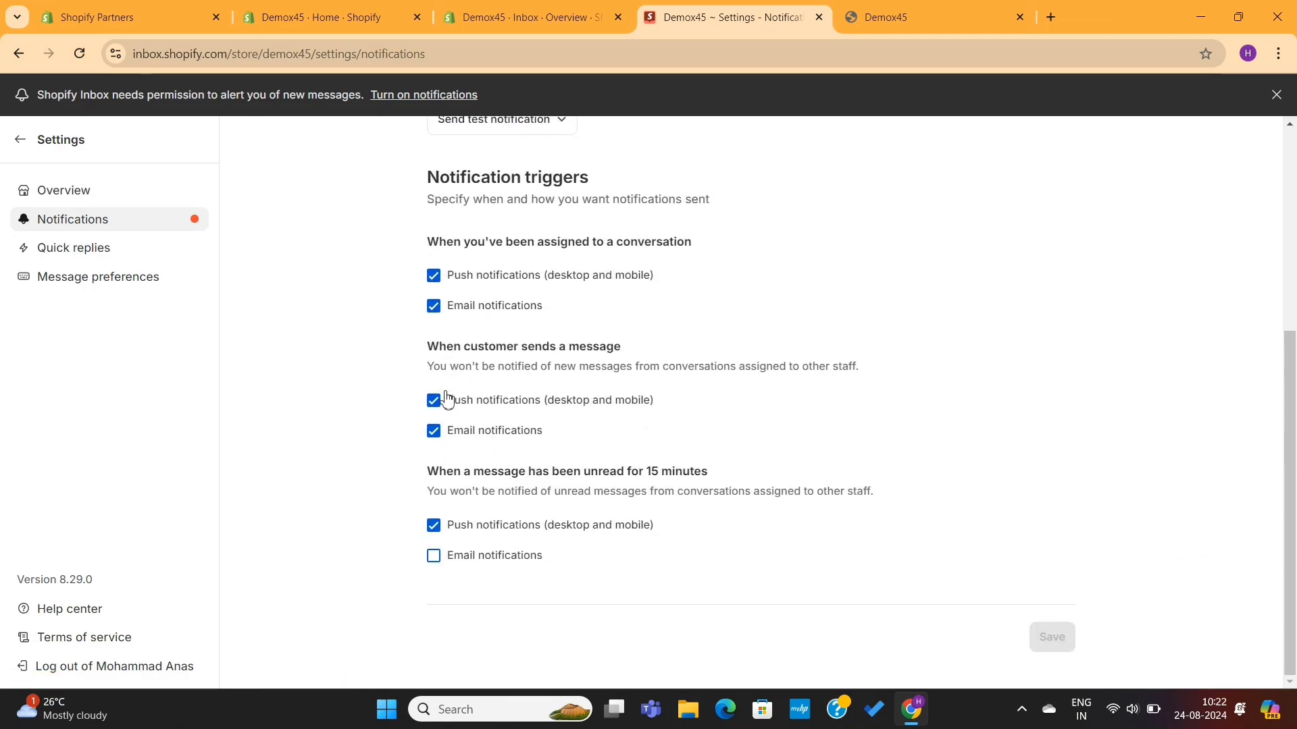
pyautogui.click(102, 248)
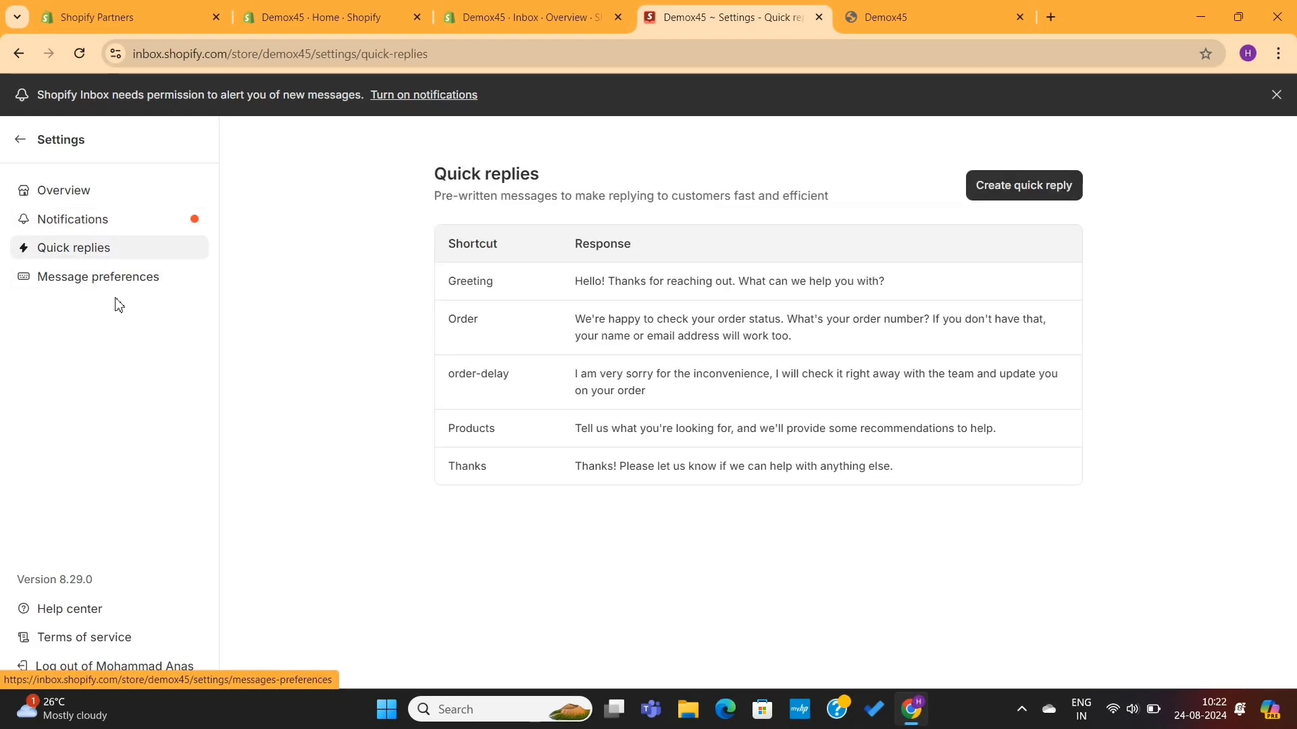
pyautogui.click(133, 297)
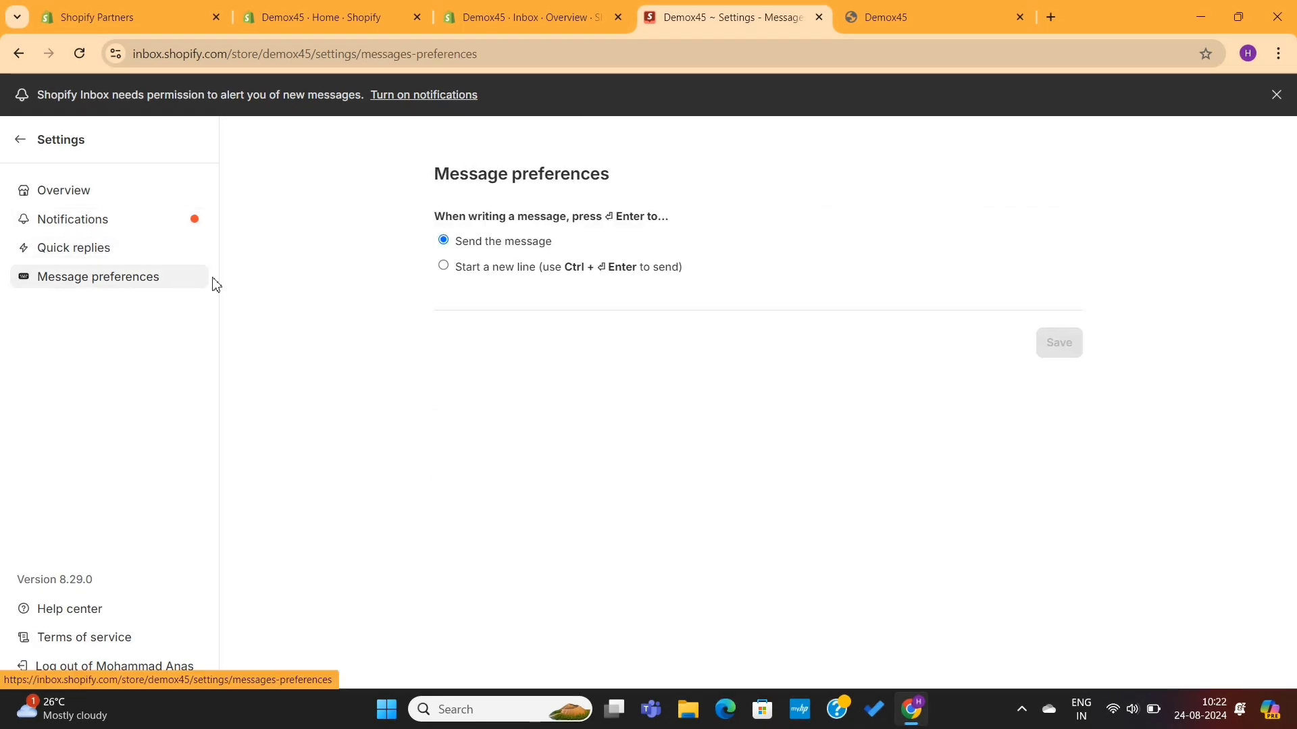